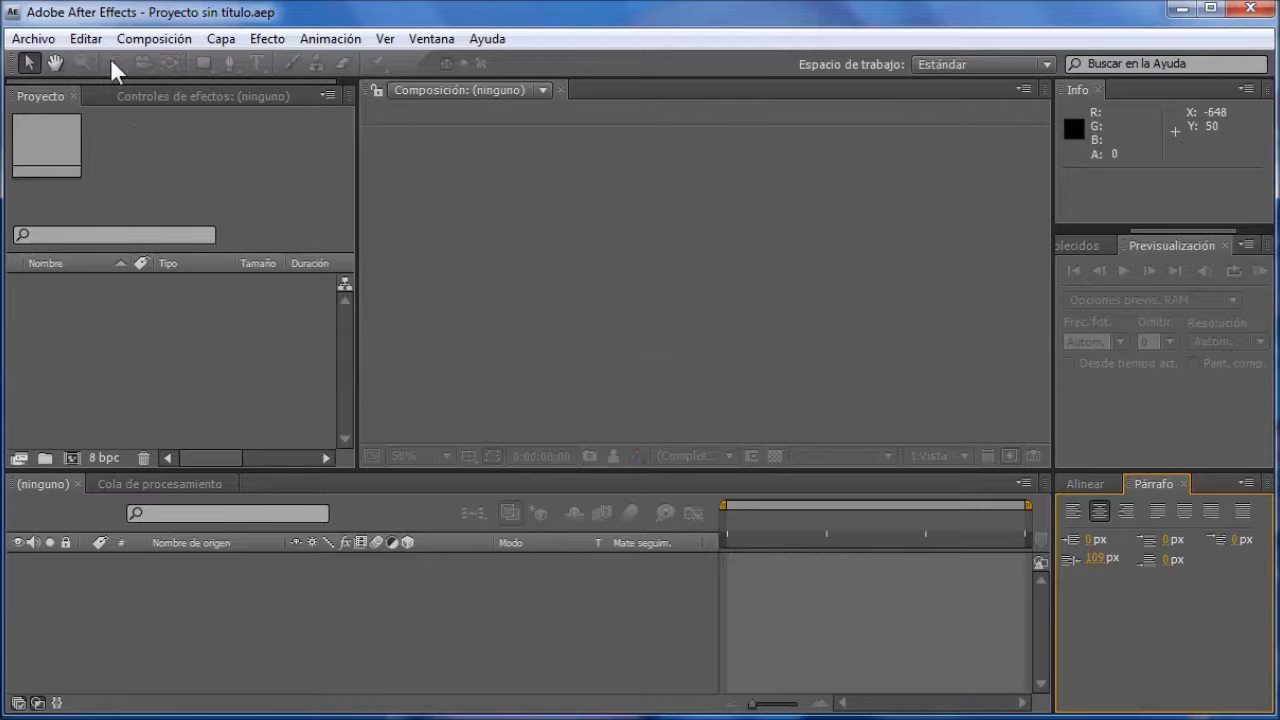
- Create a new 854×480, six-second composition, Comp 1
{"action": "left_click", "coordinate": [155, 39]}
{"action": "left_click", "coordinate": [192, 64]}
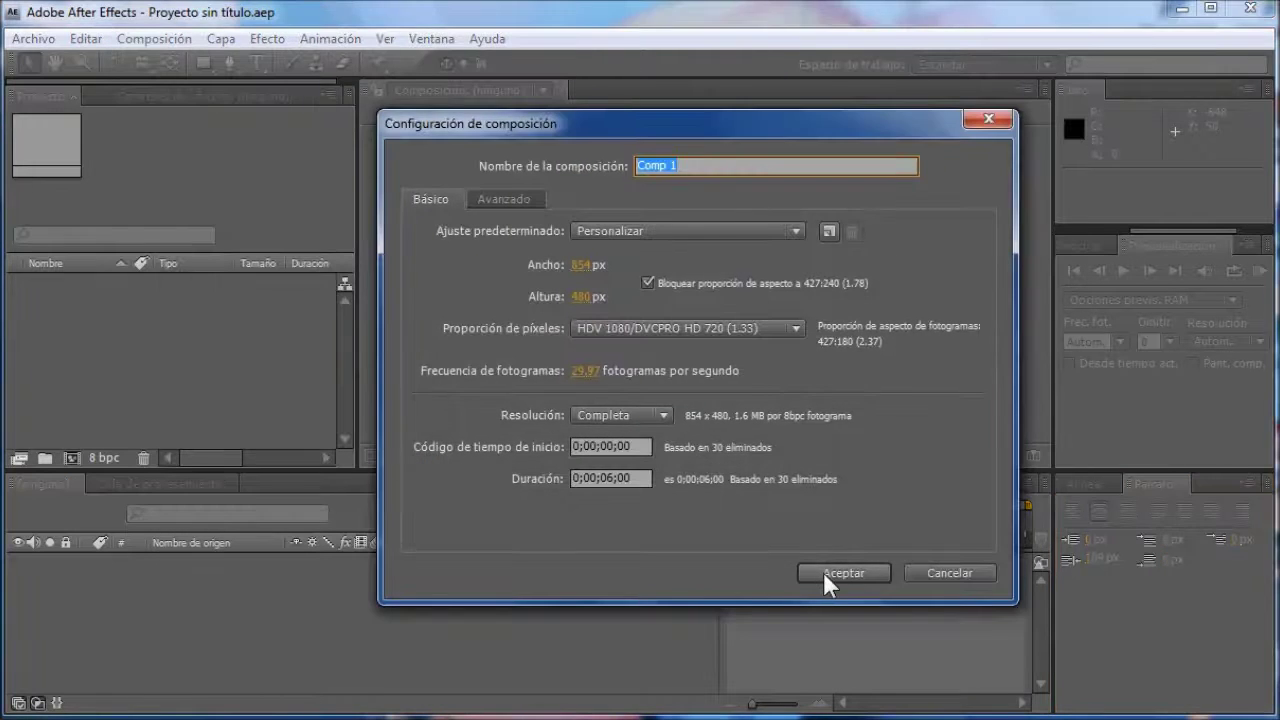
{"action": "left_click", "coordinate": [823, 571]}
- Add a text layer reading ORIGIN CODE WORKS and centre it in the frame
{"action": "left_click", "coordinate": [256, 63]}
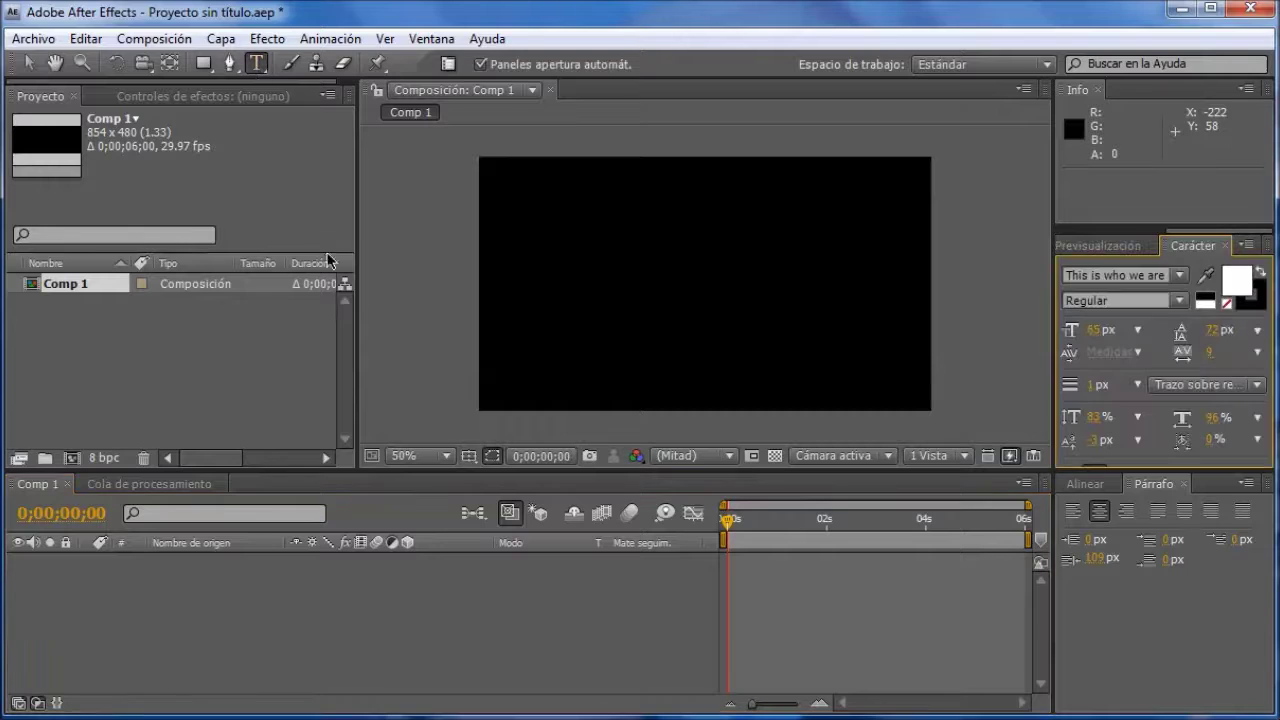
{"action": "left_click", "coordinate": [690, 265]}
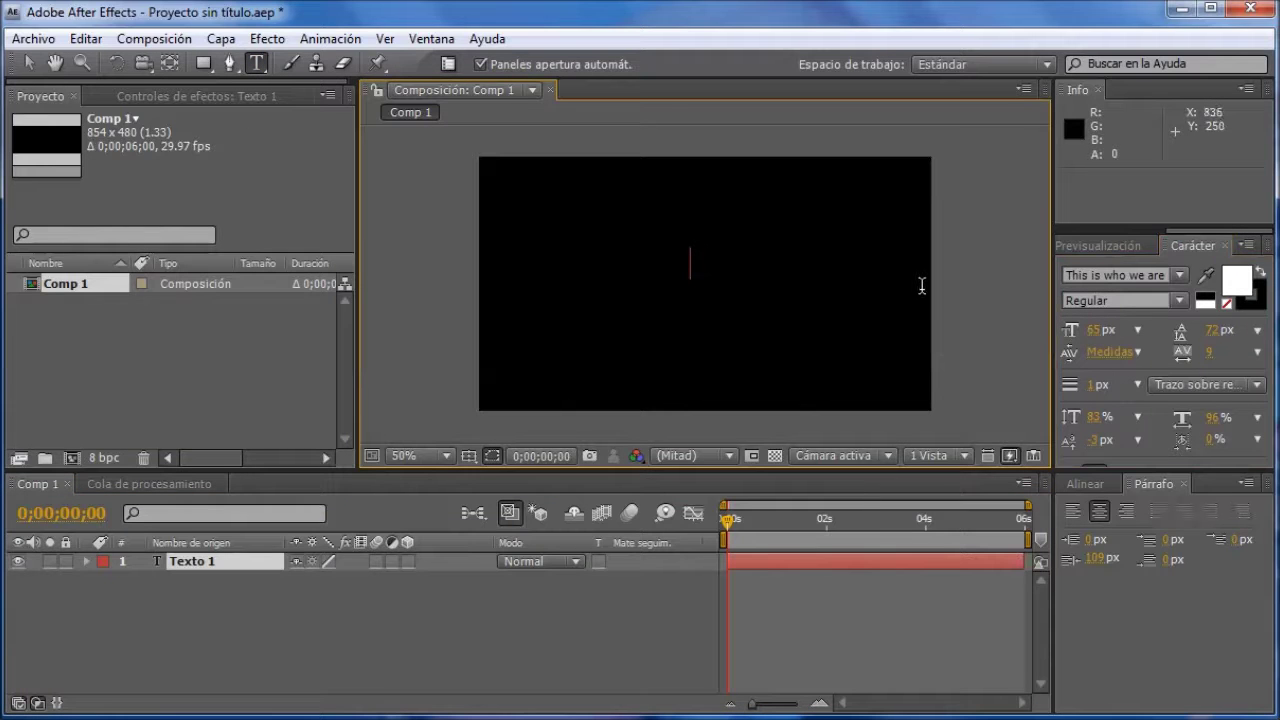
{"action": "type", "text": "ORIGIN CODE WORKS"}
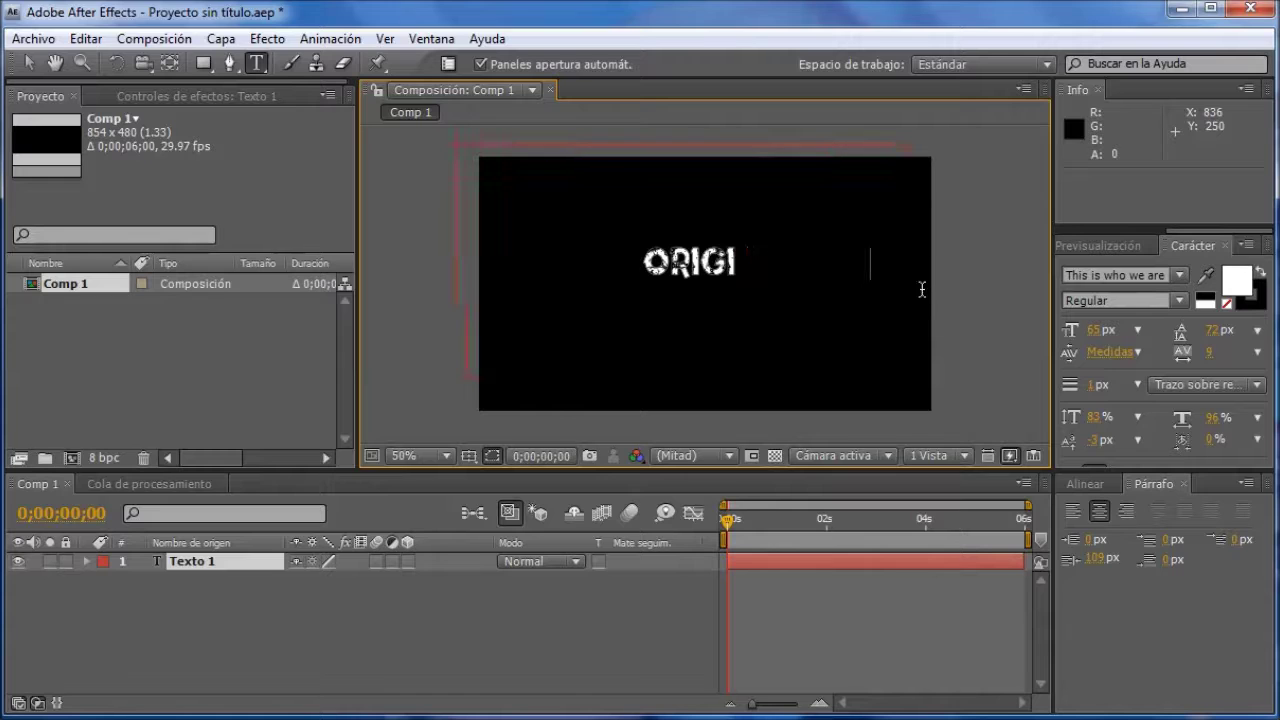
{"action": "left_click", "coordinate": [30, 64]}
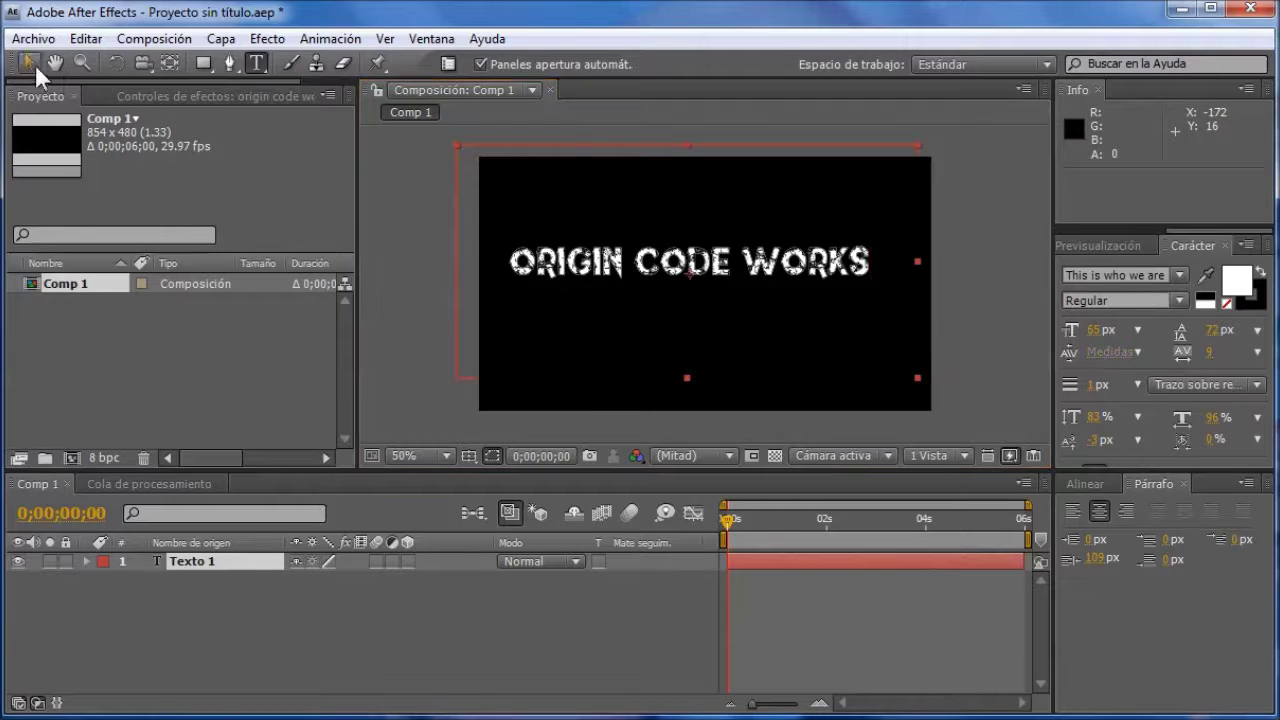
{"action": "left_click_drag", "start_coordinate": [725, 298], "coordinate": [717, 297]}
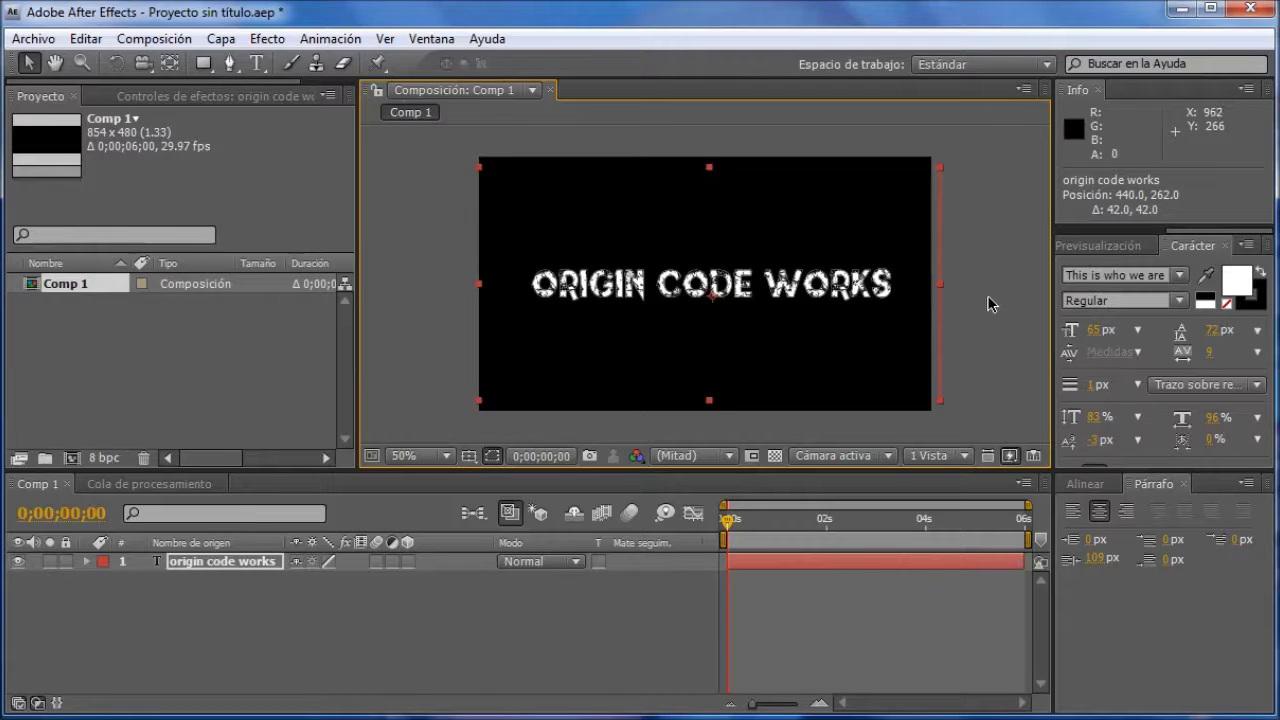
{"action": "key", "text": "Left"}
{"action": "key", "text": "Left"}
{"action": "key", "text": "Left"}
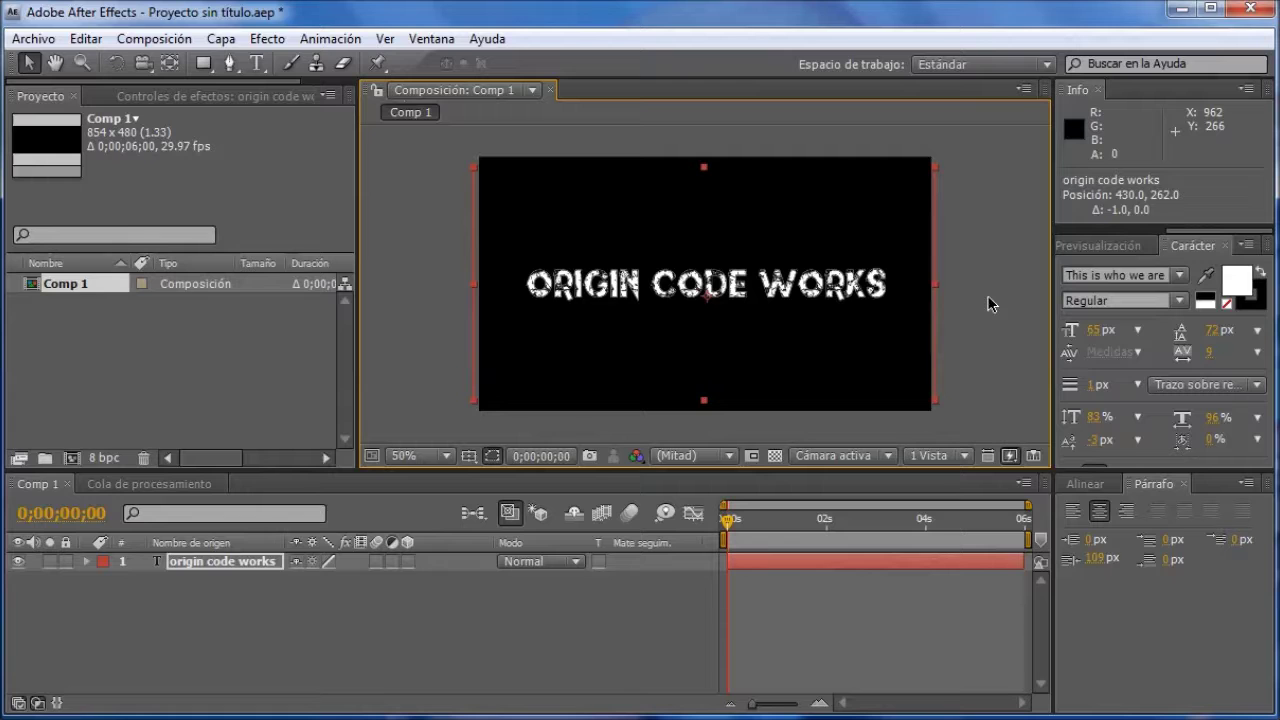
- Add a full-frame white solid, Sólido Blanco 1, and move it below the title layer
{"action": "left_click", "coordinate": [988, 304]}
{"action": "right_click", "coordinate": [251, 604]}
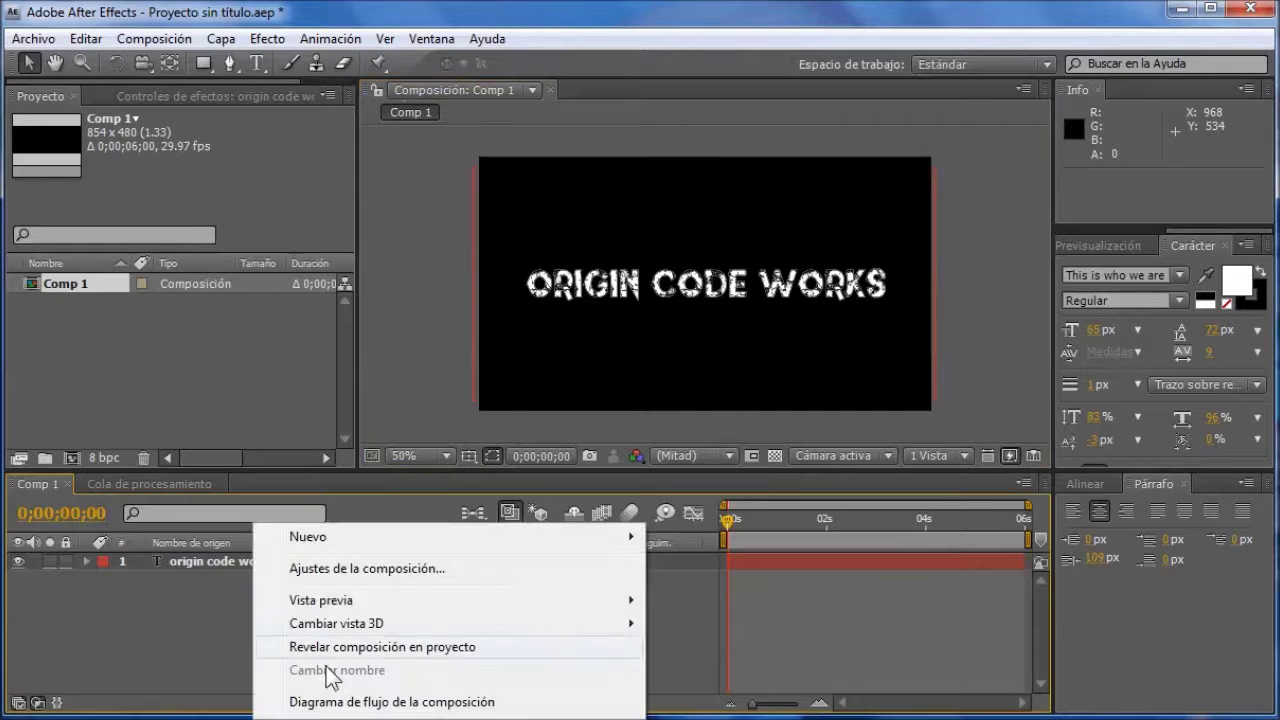
{"action": "mouse_move", "coordinate": [400, 545]}
{"action": "left_click", "coordinate": [721, 592]}
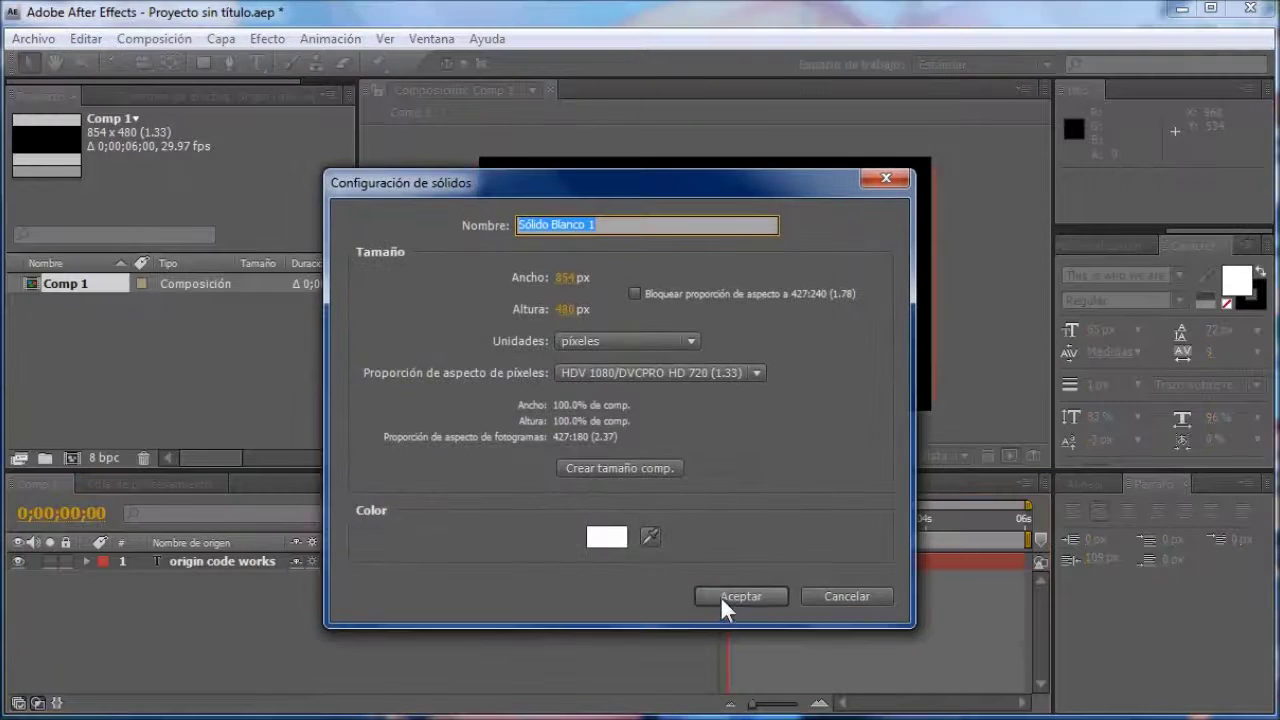
{"action": "left_click", "coordinate": [724, 599]}
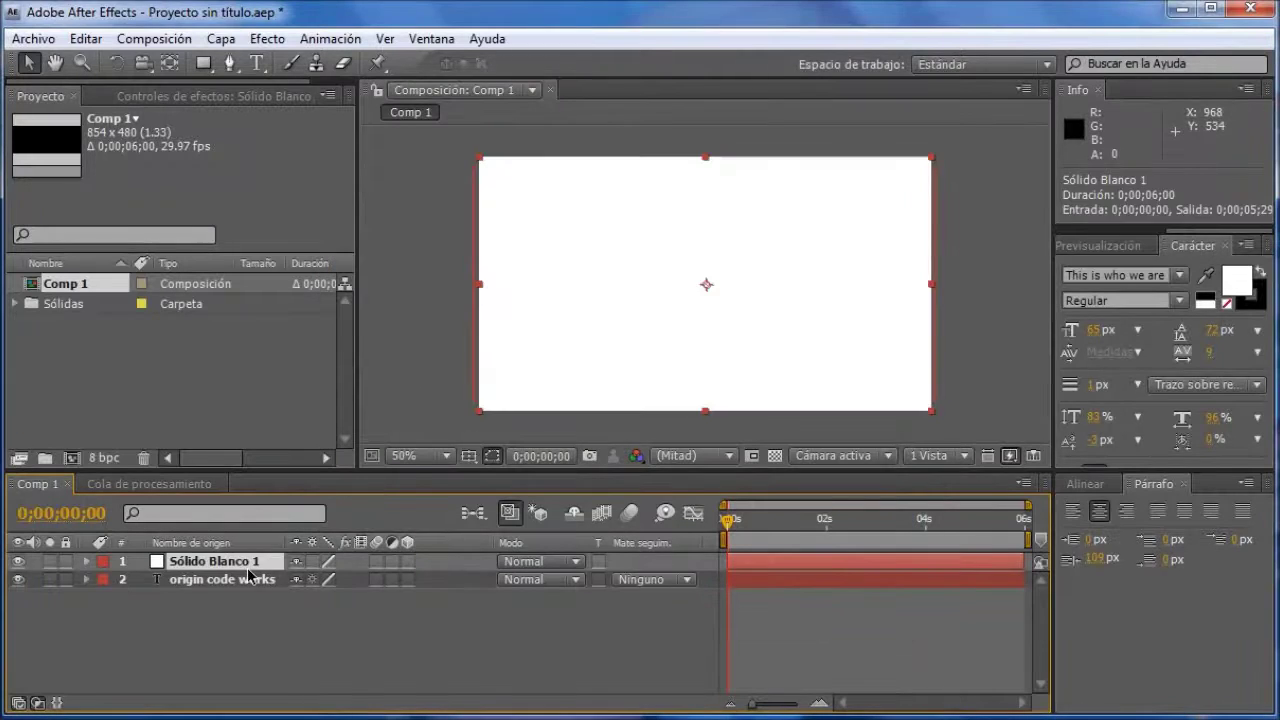
{"action": "left_click_drag", "start_coordinate": [255, 565], "coordinate": [258, 598]}
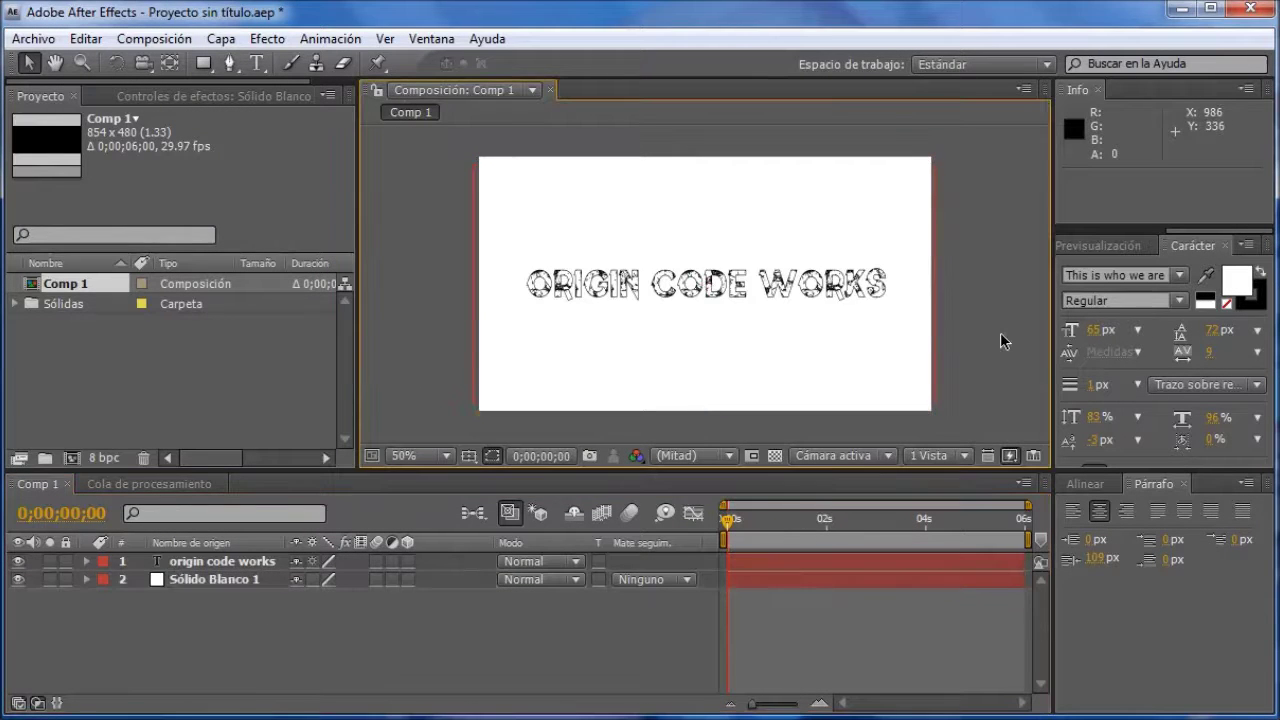
{"action": "left_click", "coordinate": [232, 579]}
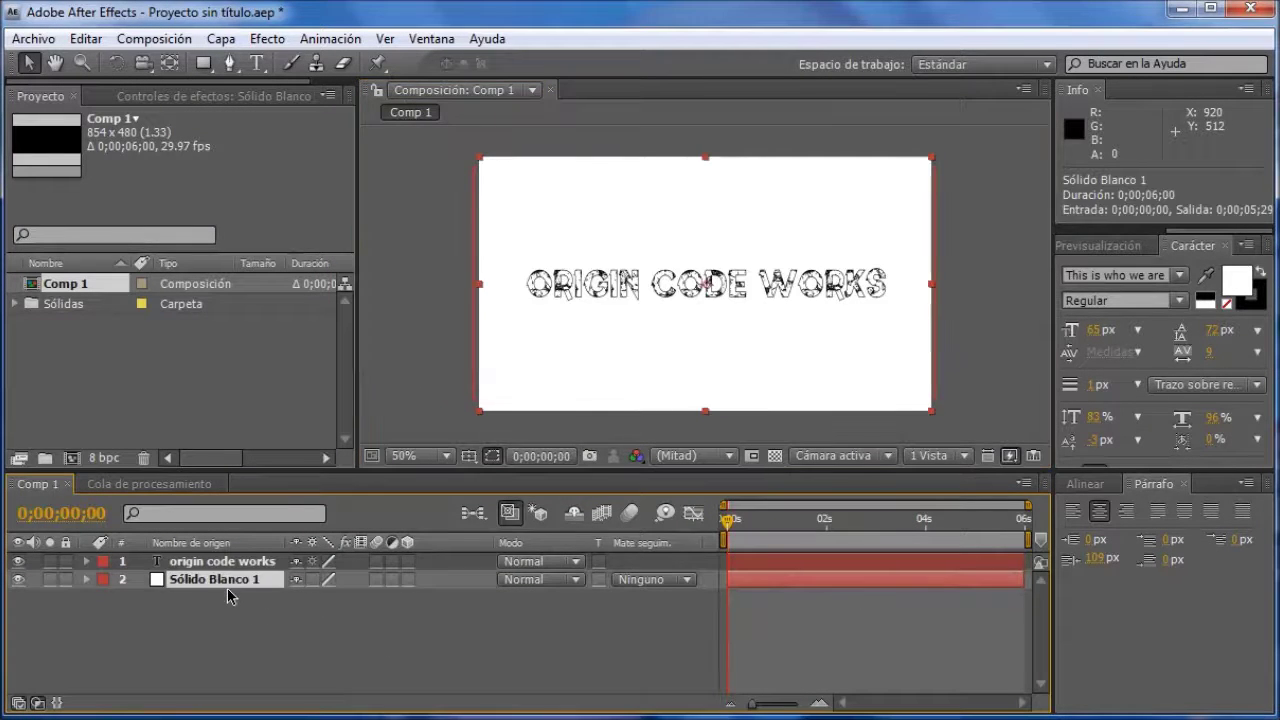
- Give the solid a Gradient Overlay whose first colour stop is dark navy #040416
{"action": "right_click", "coordinate": [235, 581]}
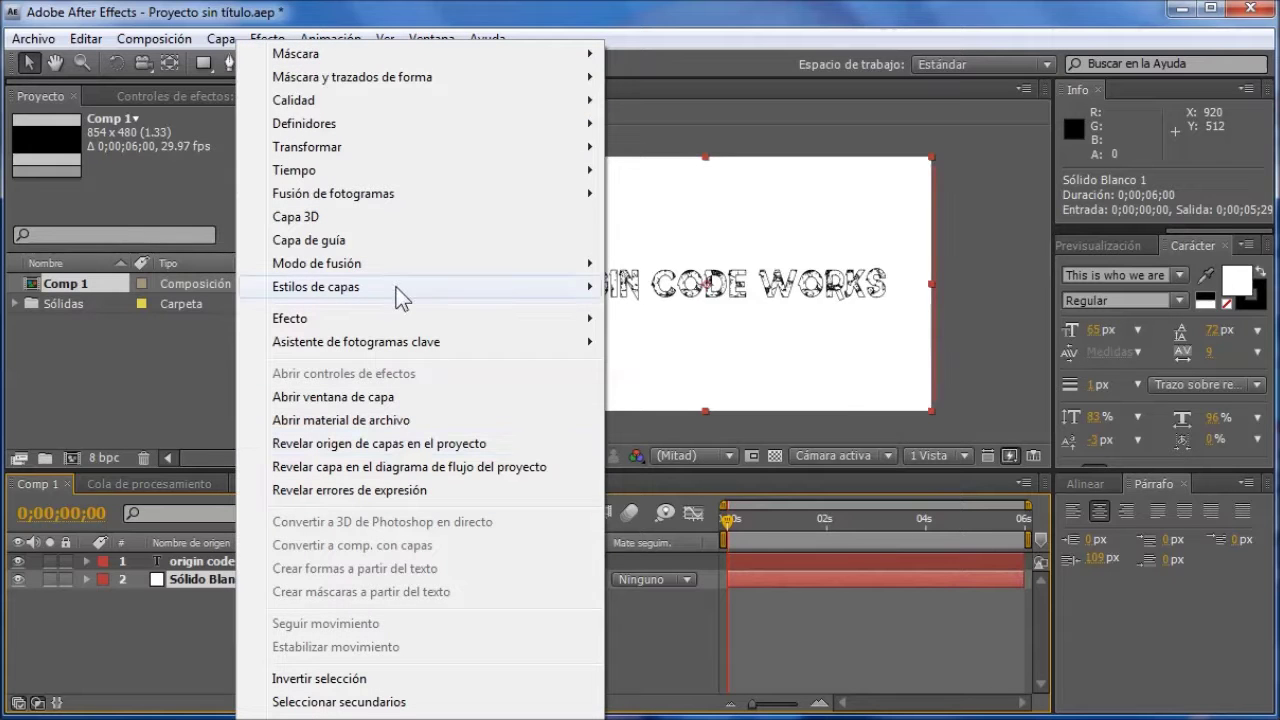
{"action": "mouse_move", "coordinate": [396, 287]}
{"action": "left_click", "coordinate": [747, 530]}
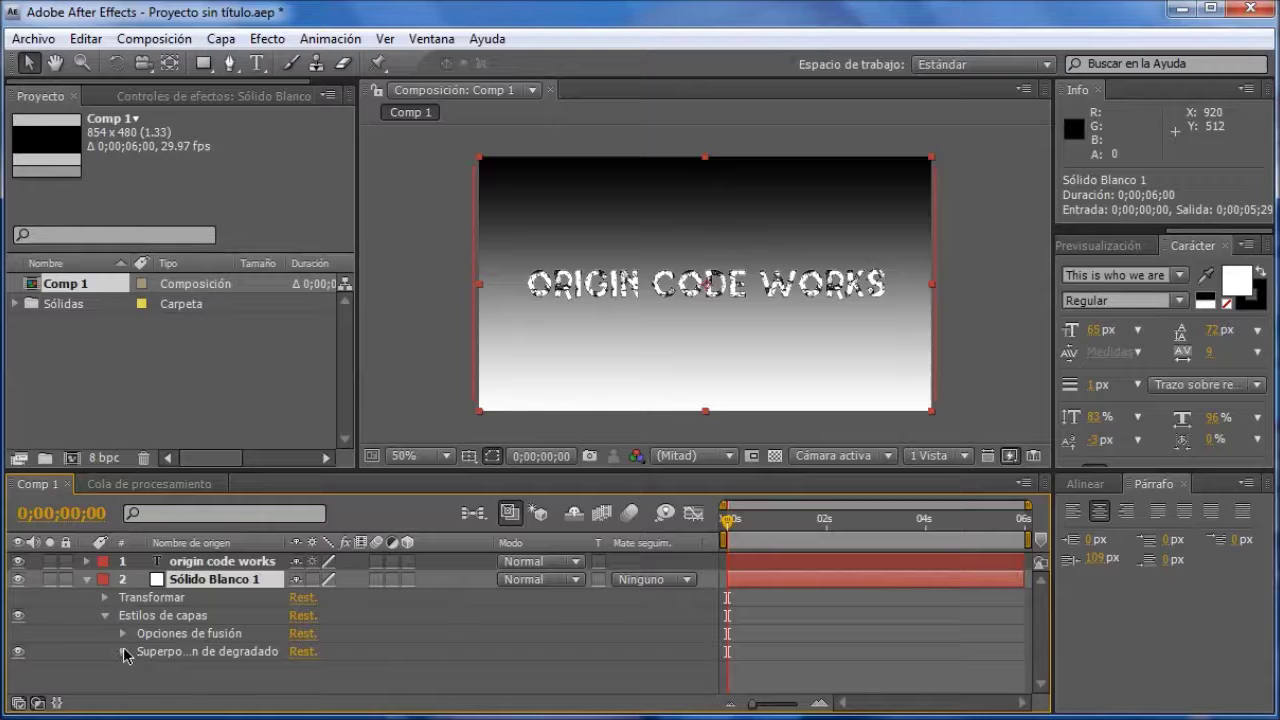
{"action": "left_click", "coordinate": [122, 651]}
{"action": "left_click", "coordinate": [376, 620]}
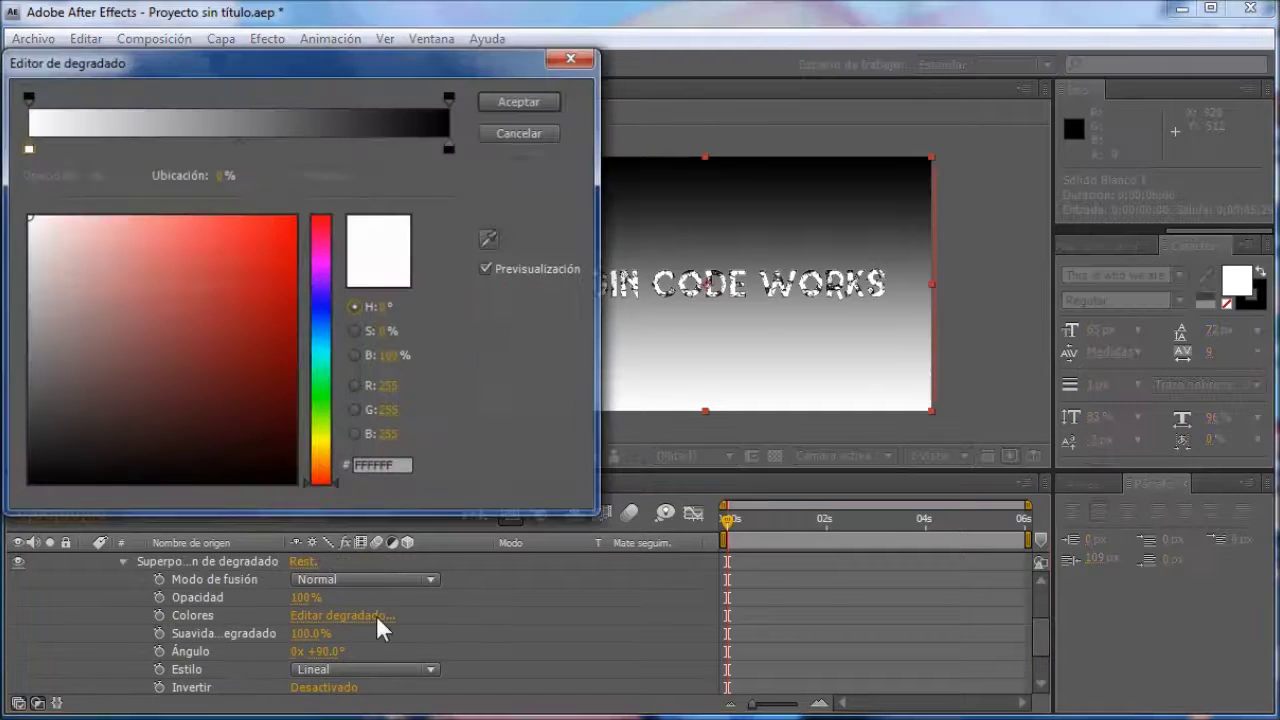
{"action": "left_click_drag", "start_coordinate": [251, 443], "coordinate": [251, 462]}
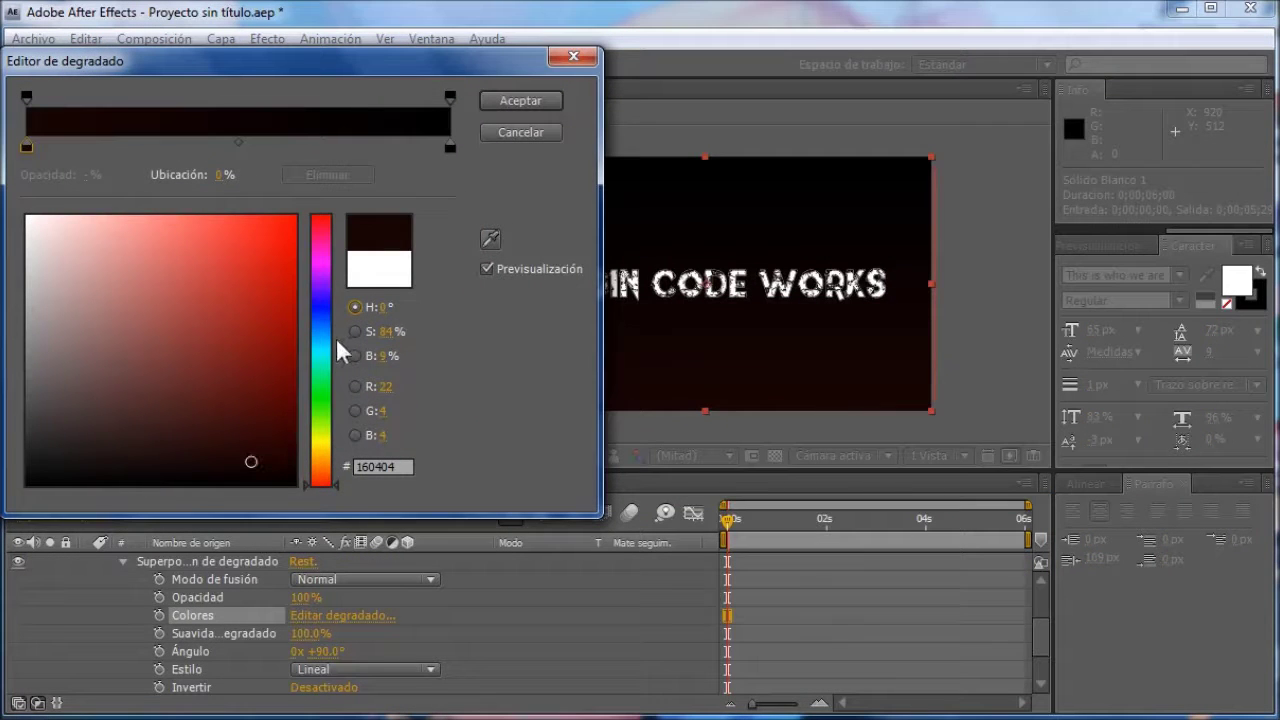
{"action": "left_click", "coordinate": [327, 305]}
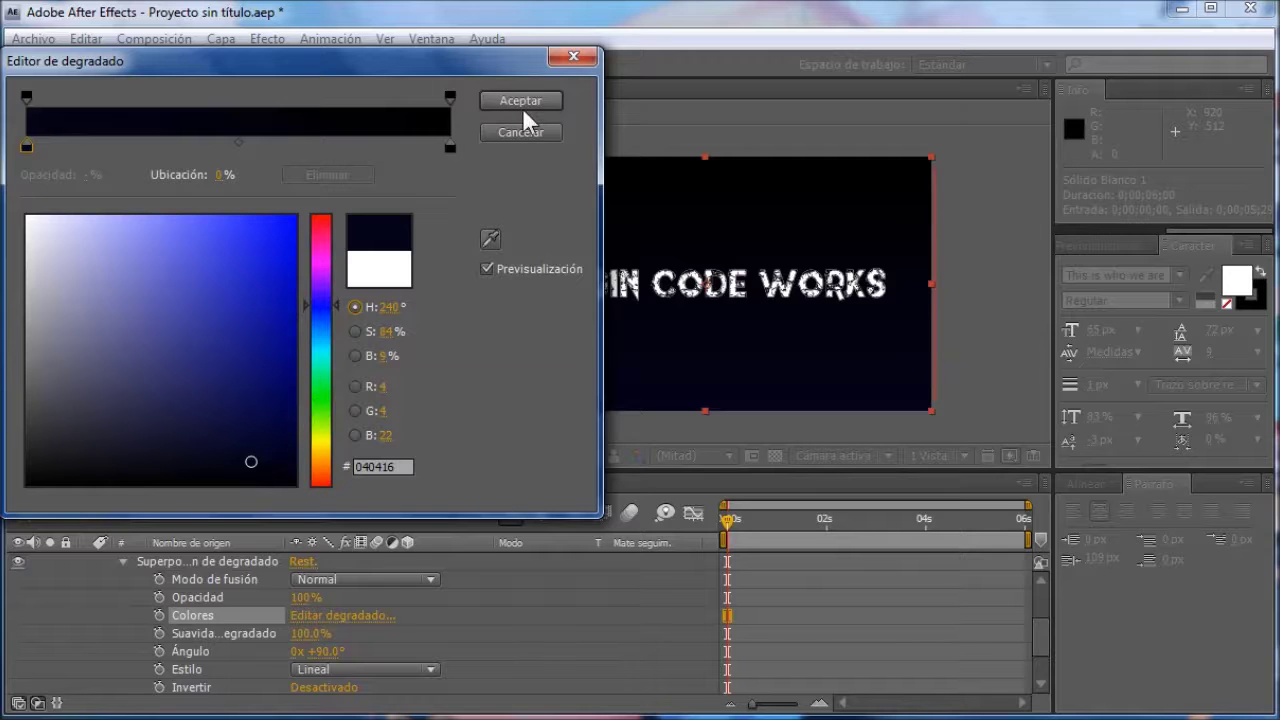
{"action": "left_click", "coordinate": [521, 103]}
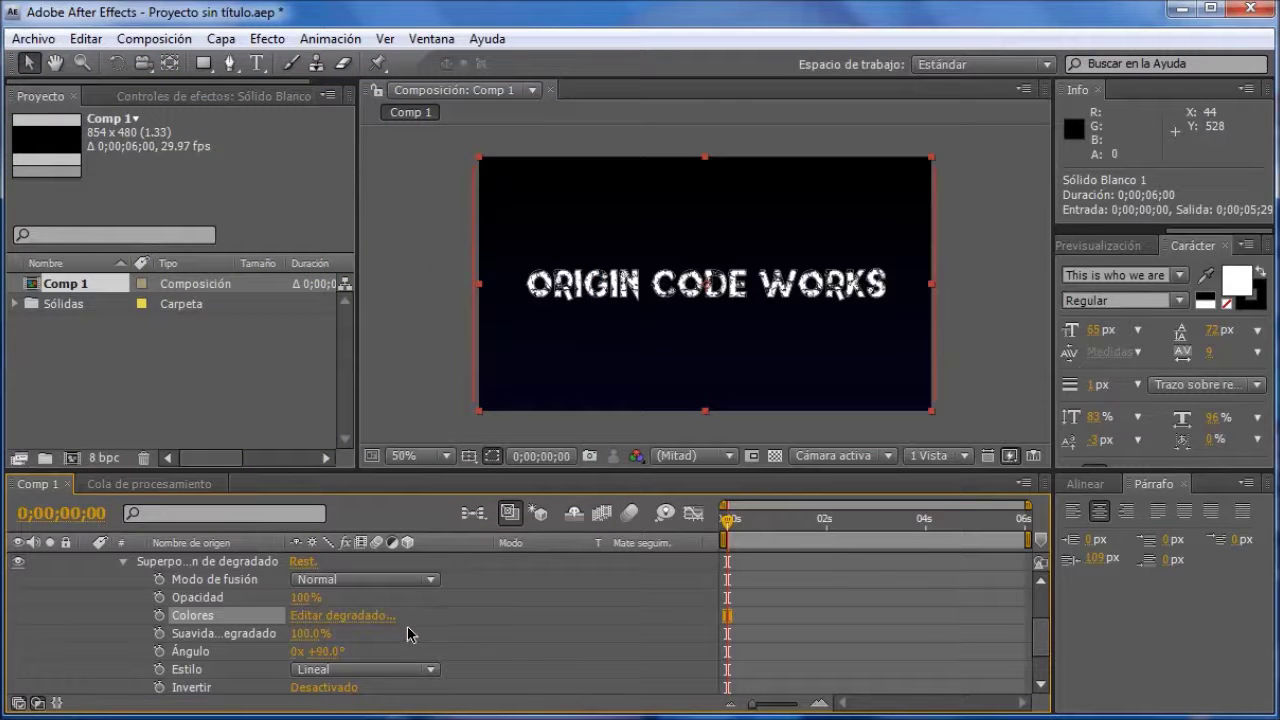
- Turn on Invert, set gradient Smoothness to 0%, and lock the solid layer
{"action": "scroll", "coordinate": [407, 626], "scroll_direction": "down", "scroll_amount": 3}
{"action": "left_click", "coordinate": [320, 633]}
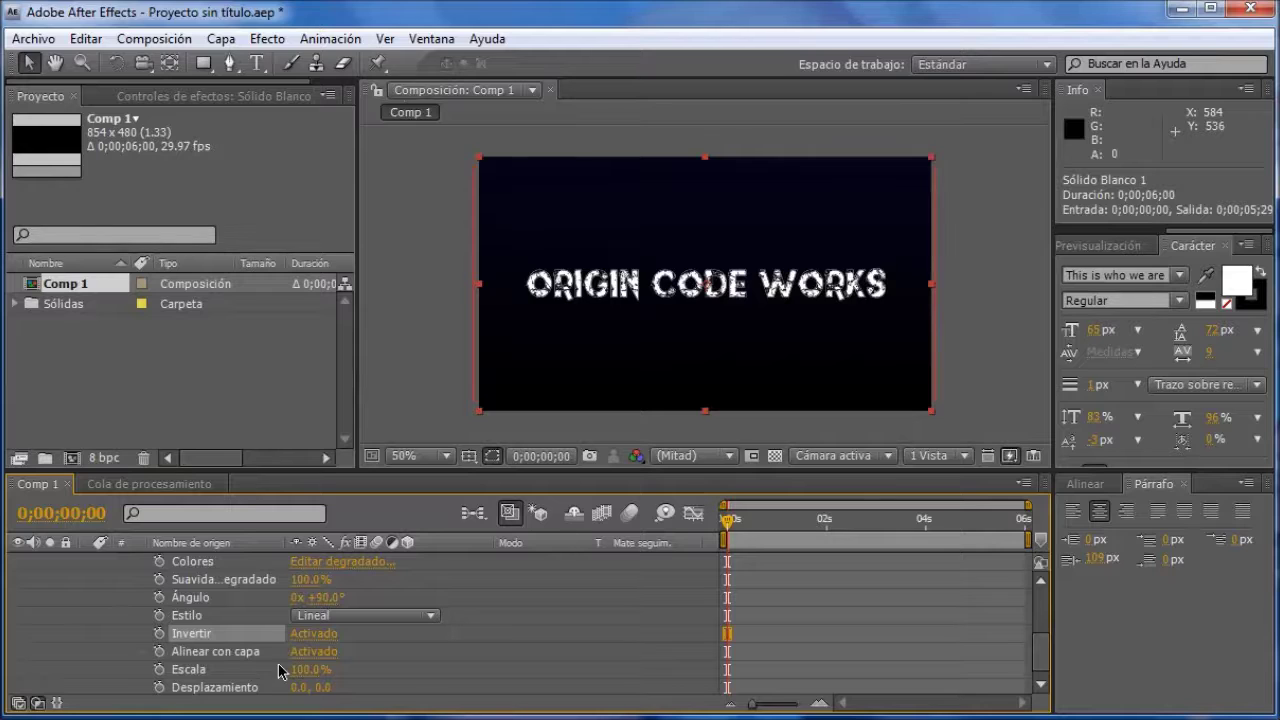
{"action": "left_click_drag", "start_coordinate": [318, 582], "coordinate": [340, 583]}
{"action": "left_click", "coordinate": [823, 583]}
{"action": "left_click_drag", "start_coordinate": [313, 588], "coordinate": [49, 586]}
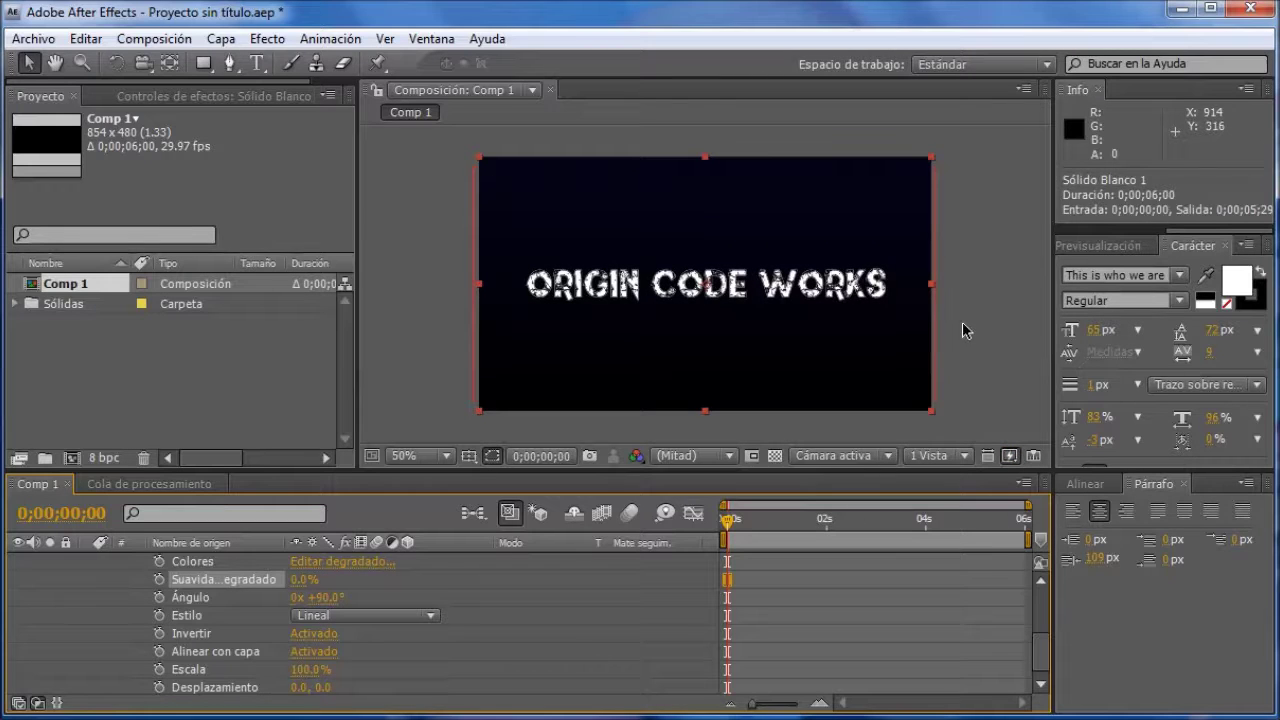
{"action": "left_click", "coordinate": [1010, 307]}
{"action": "scroll", "coordinate": [175, 658], "scroll_direction": "up", "scroll_amount": 5}
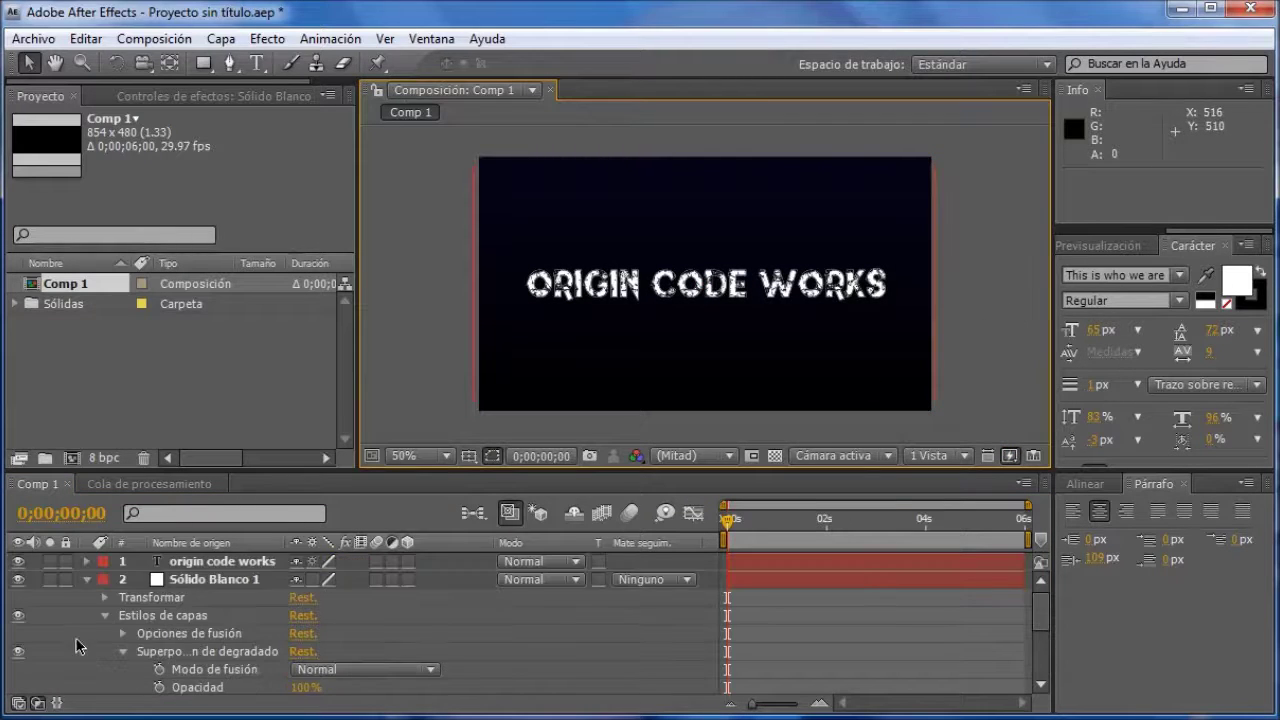
{"action": "left_click", "coordinate": [87, 579]}
{"action": "left_click", "coordinate": [66, 579]}
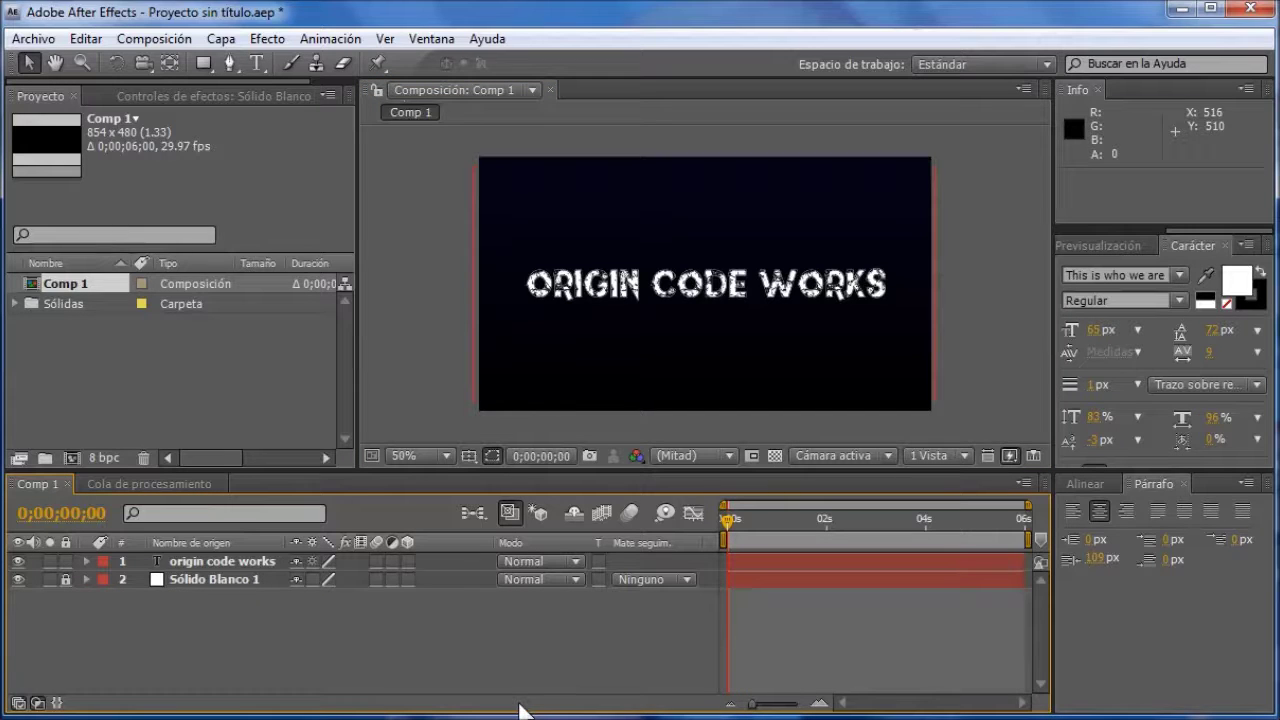
- Add title Position keyframes of 430, 262 at 0;00;01;00 and 0;00;05;00
{"action": "left_click", "coordinate": [221, 563]}
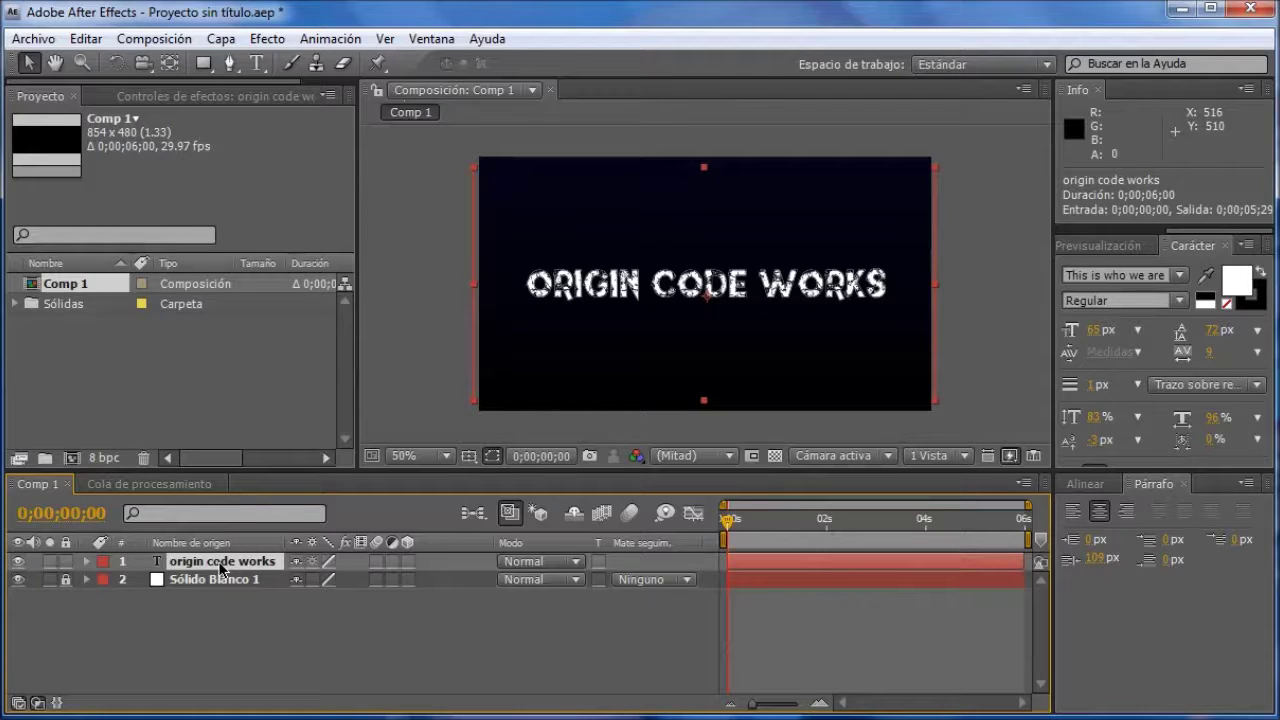
{"action": "key", "text": "p"}
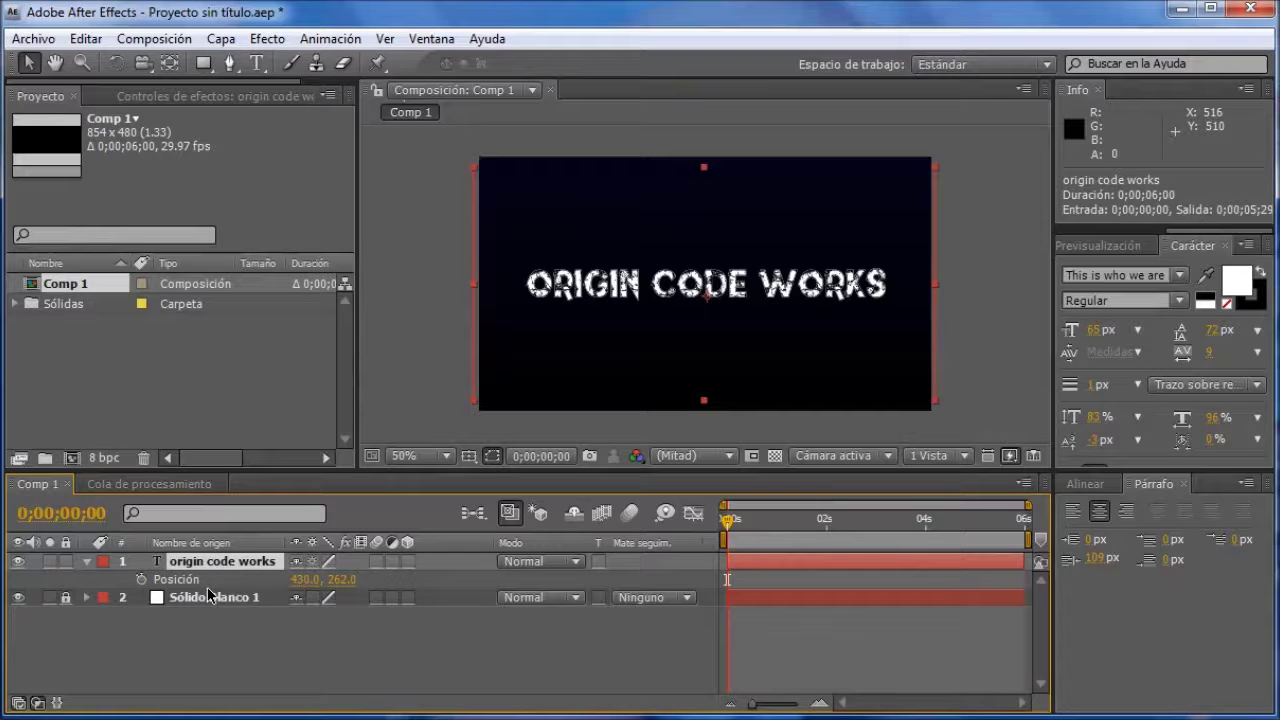
{"action": "left_click", "coordinate": [778, 516]}
{"action": "left_click", "coordinate": [142, 580]}
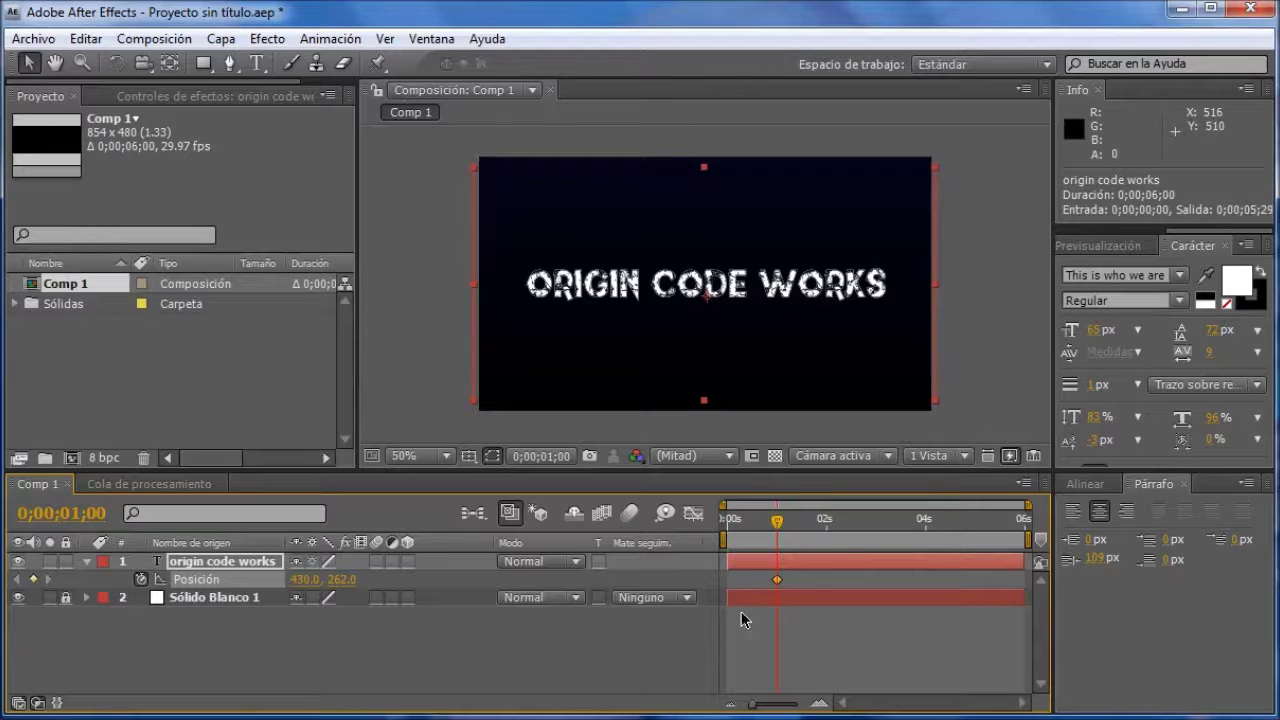
{"action": "left_click_drag", "start_coordinate": [777, 520], "coordinate": [976, 527]}
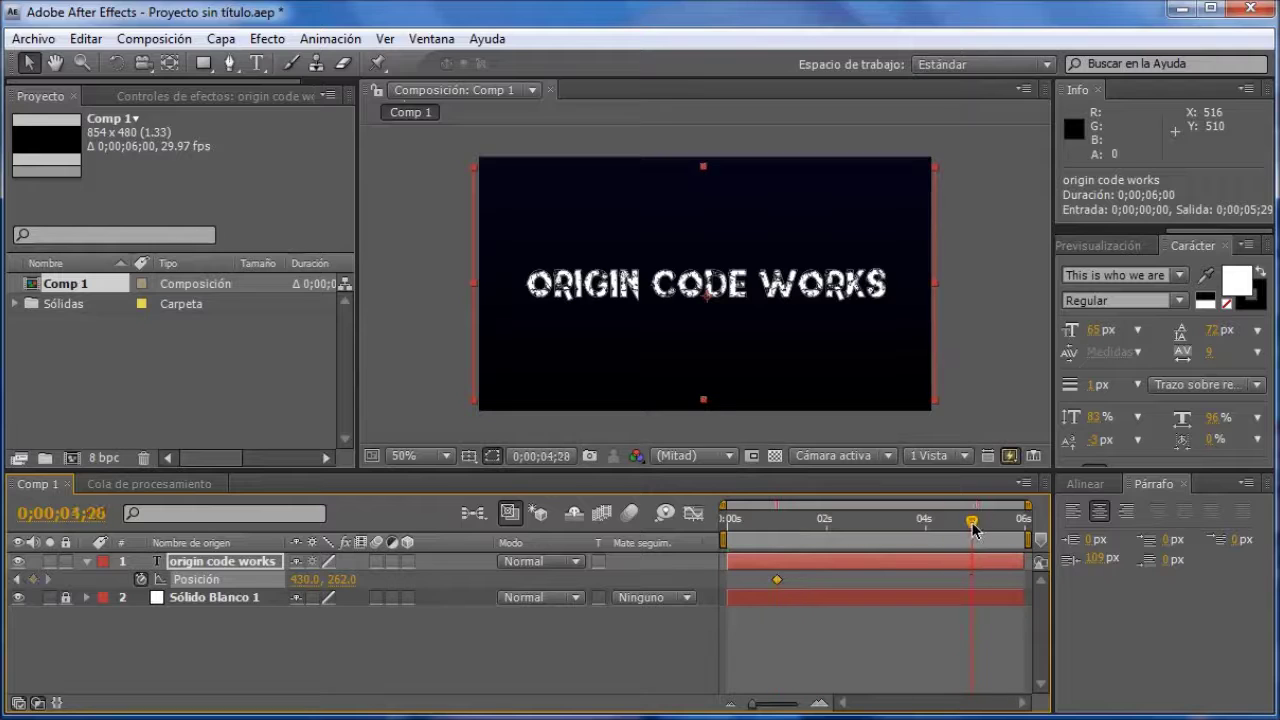
{"action": "left_click", "coordinate": [35, 579]}
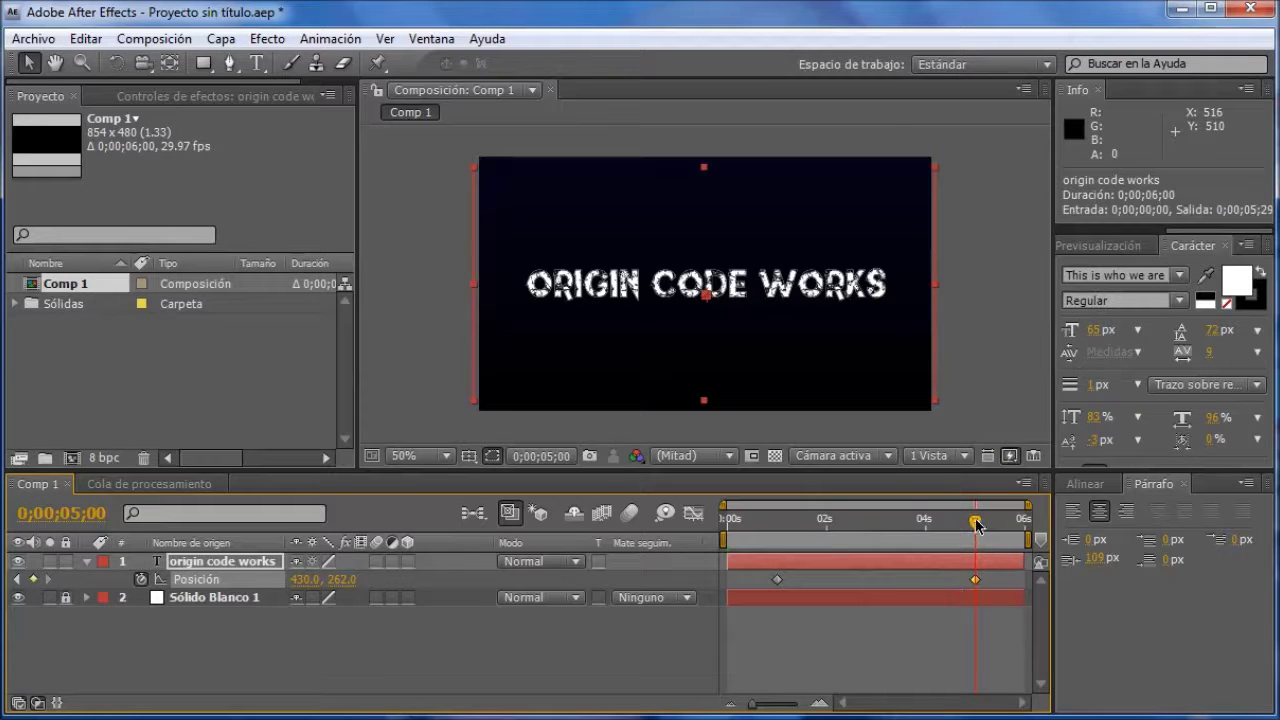
{"action": "left_click_drag", "start_coordinate": [976, 524], "coordinate": [780, 524]}
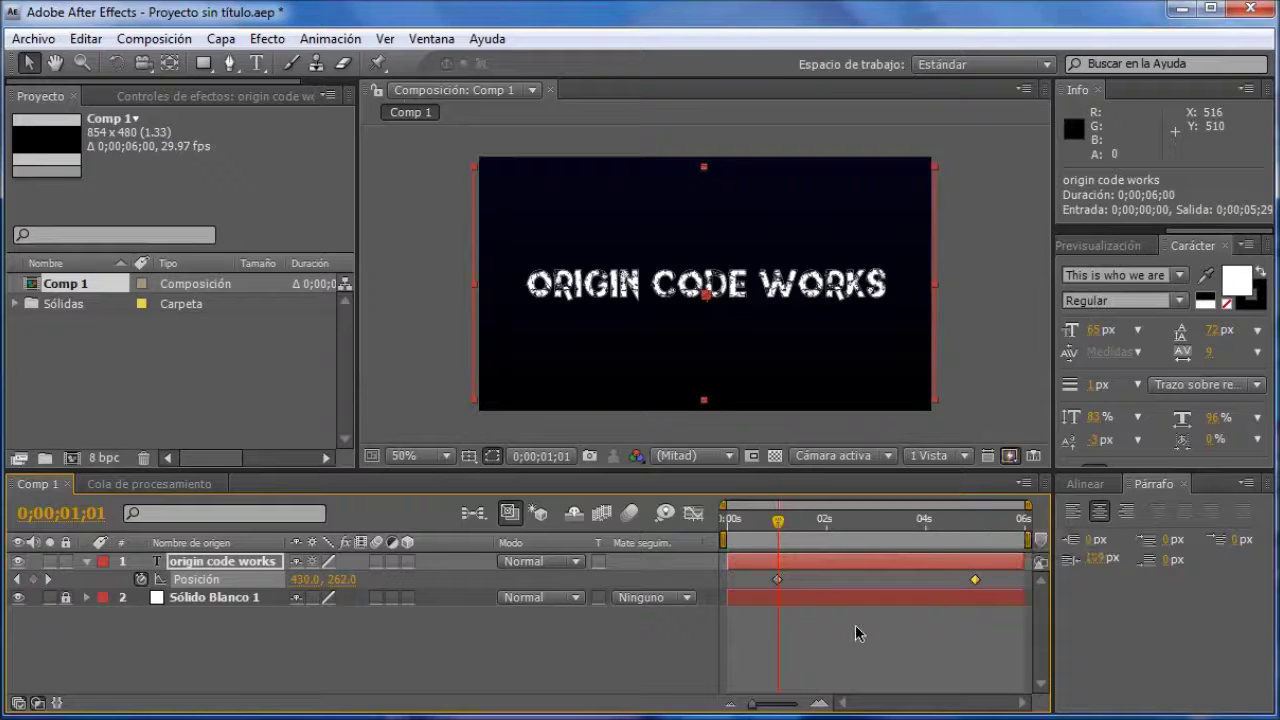
{"action": "left_click", "coordinate": [47, 579]}
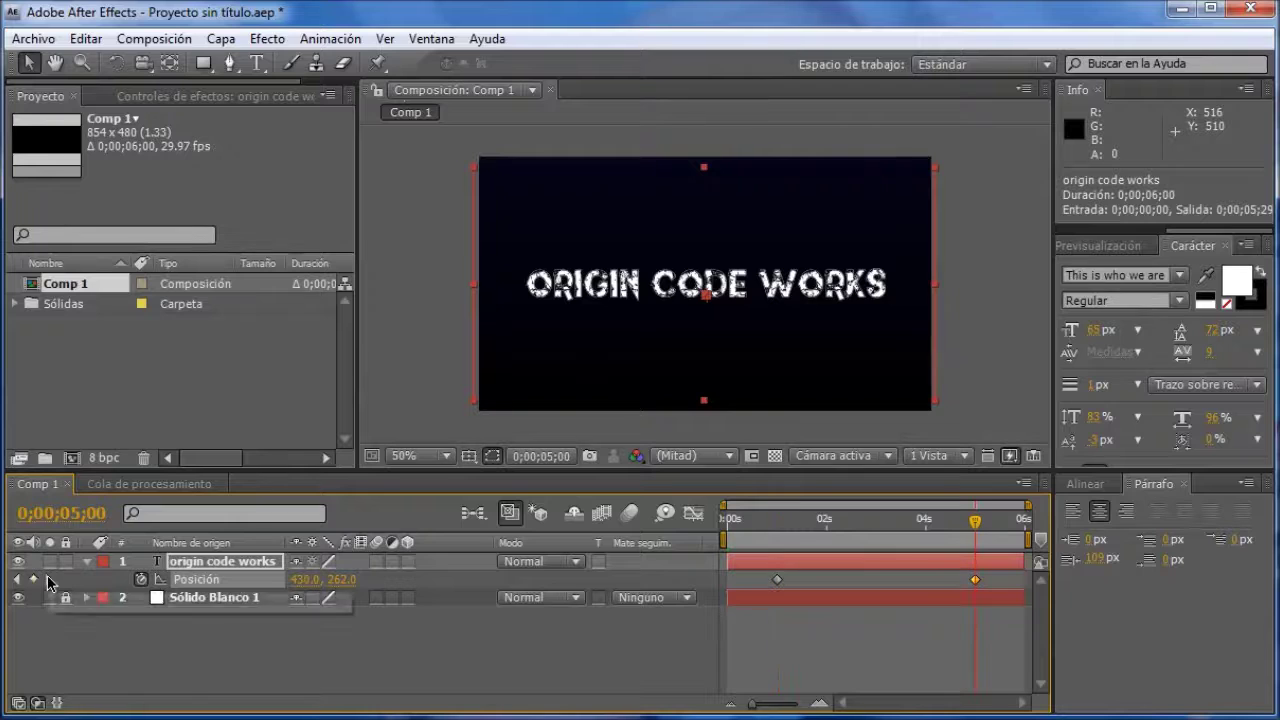
{"action": "left_click", "coordinate": [17, 579]}
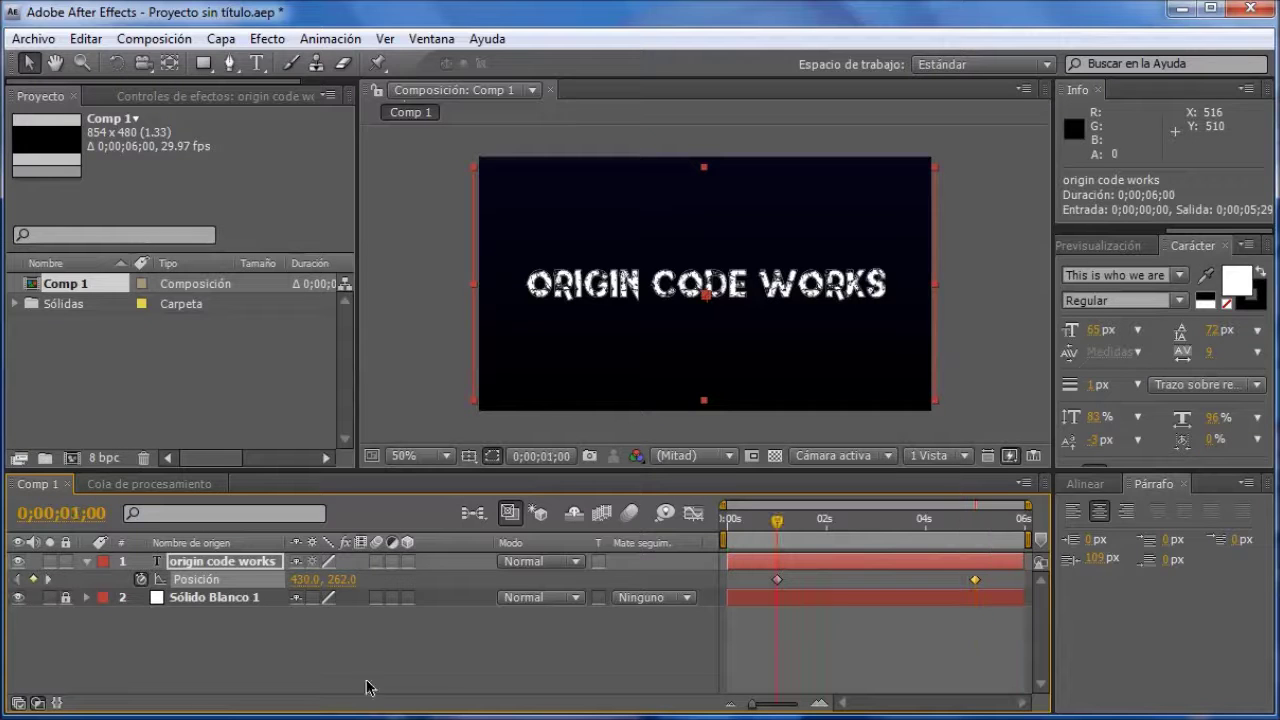
- Lower the one-second Position keyframe to 430, 449 and scrub to check the rise
{"action": "mouse_move", "coordinate": [343, 588]}
{"action": "left_mouse_down"}
{"action": "mouse_move", "coordinate": [468, 601]}
{"action": "mouse_move", "coordinate": [878, 690]}
{"action": "mouse_move", "coordinate": [878, 656]}
{"action": "left_mouse_up"}
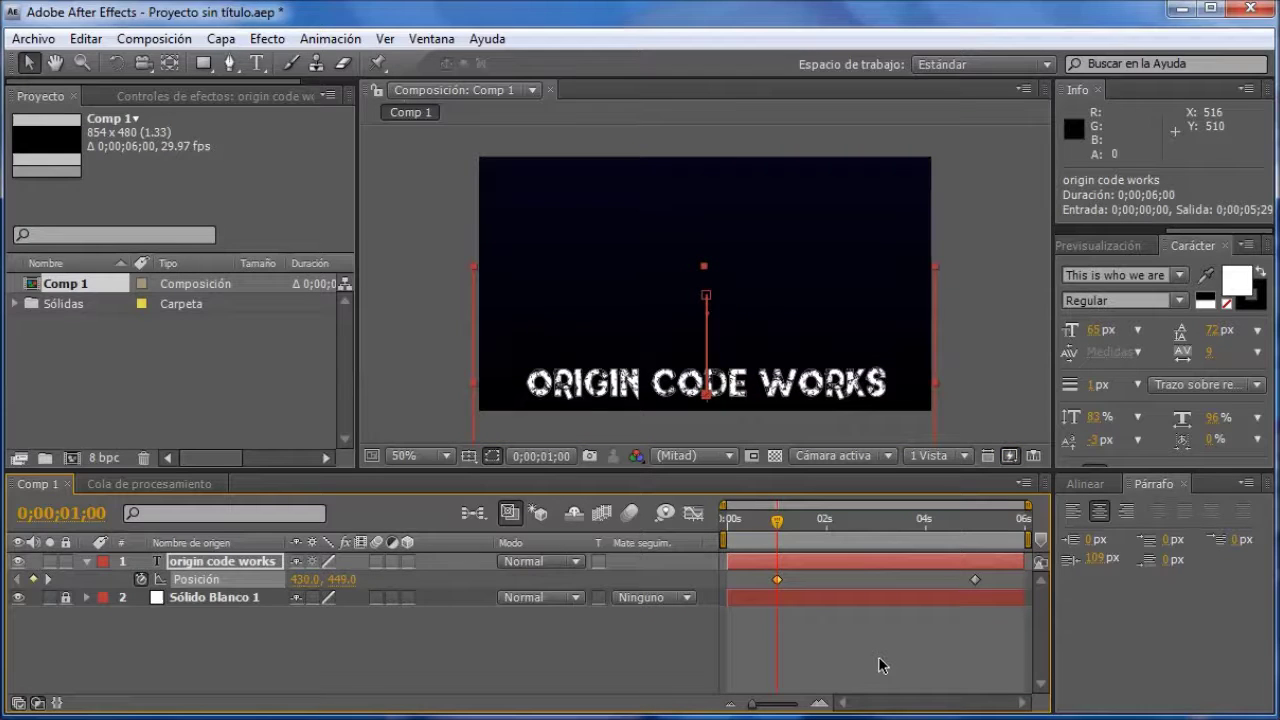
{"action": "left_click", "coordinate": [878, 656]}
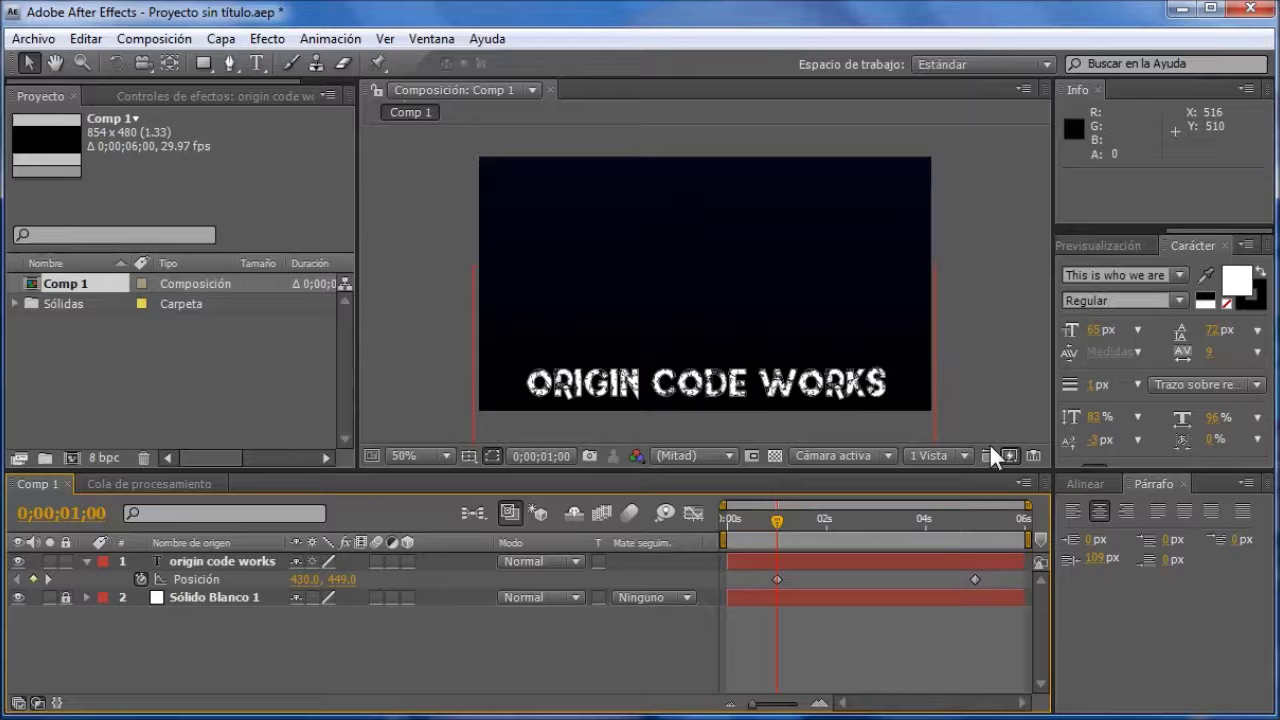
{"action": "left_click_drag", "start_coordinate": [777, 530], "coordinate": [935, 530]}
{"action": "mouse_move", "coordinate": [975, 570]}
{"action": "left_mouse_down"}
{"action": "mouse_move", "coordinate": [752, 585]}
{"action": "mouse_move", "coordinate": [960, 591]}
{"action": "left_mouse_up"}
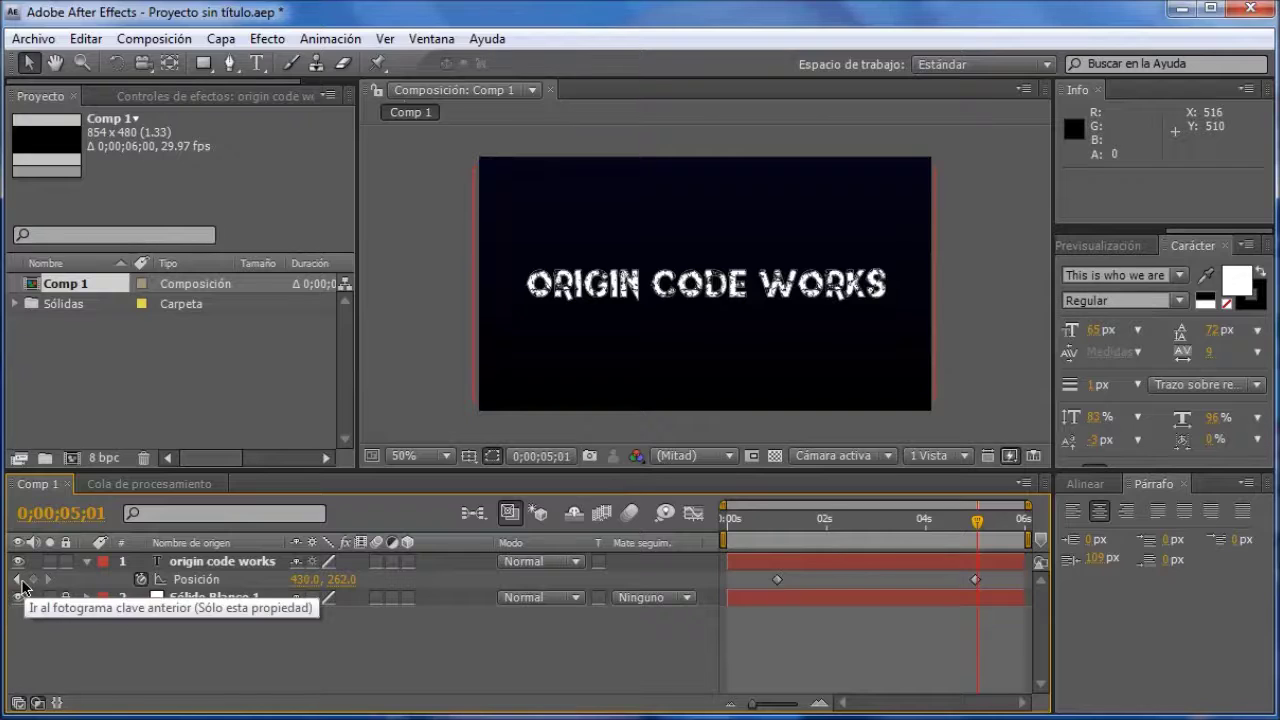
{"action": "left_click", "coordinate": [22, 587]}
{"action": "left_click", "coordinate": [22, 587]}
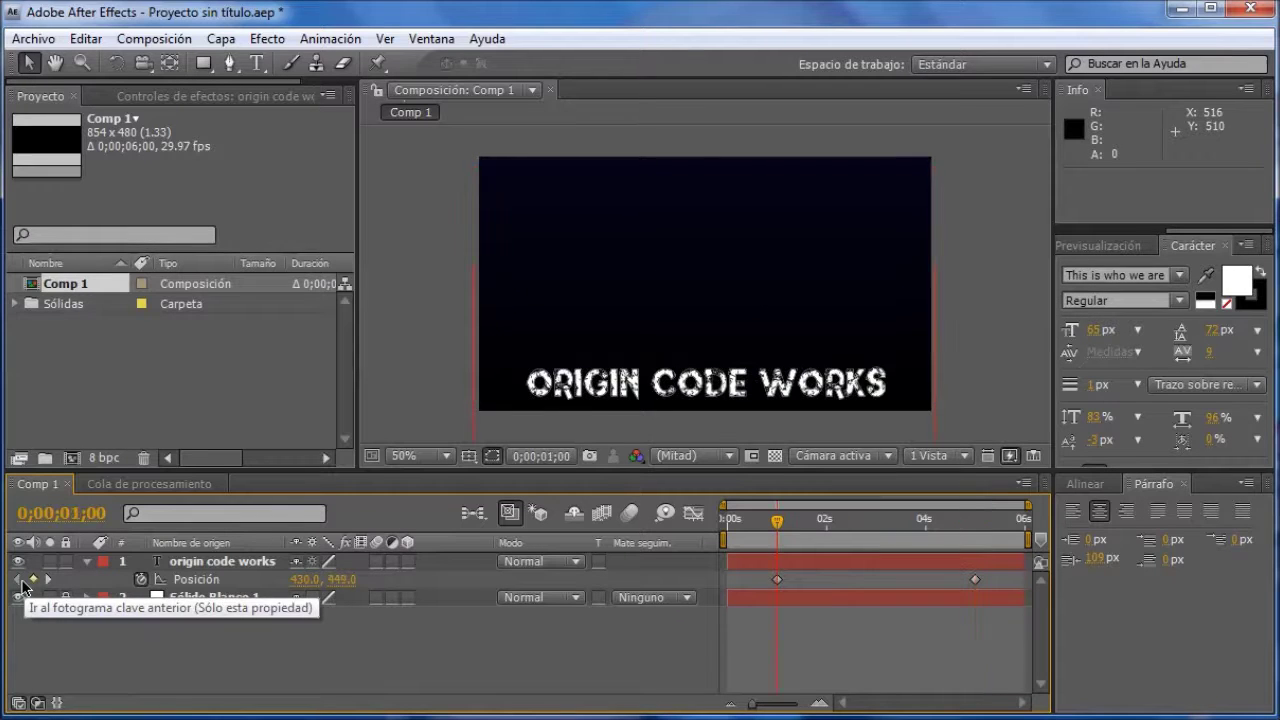
{"action": "left_click", "coordinate": [47, 579]}
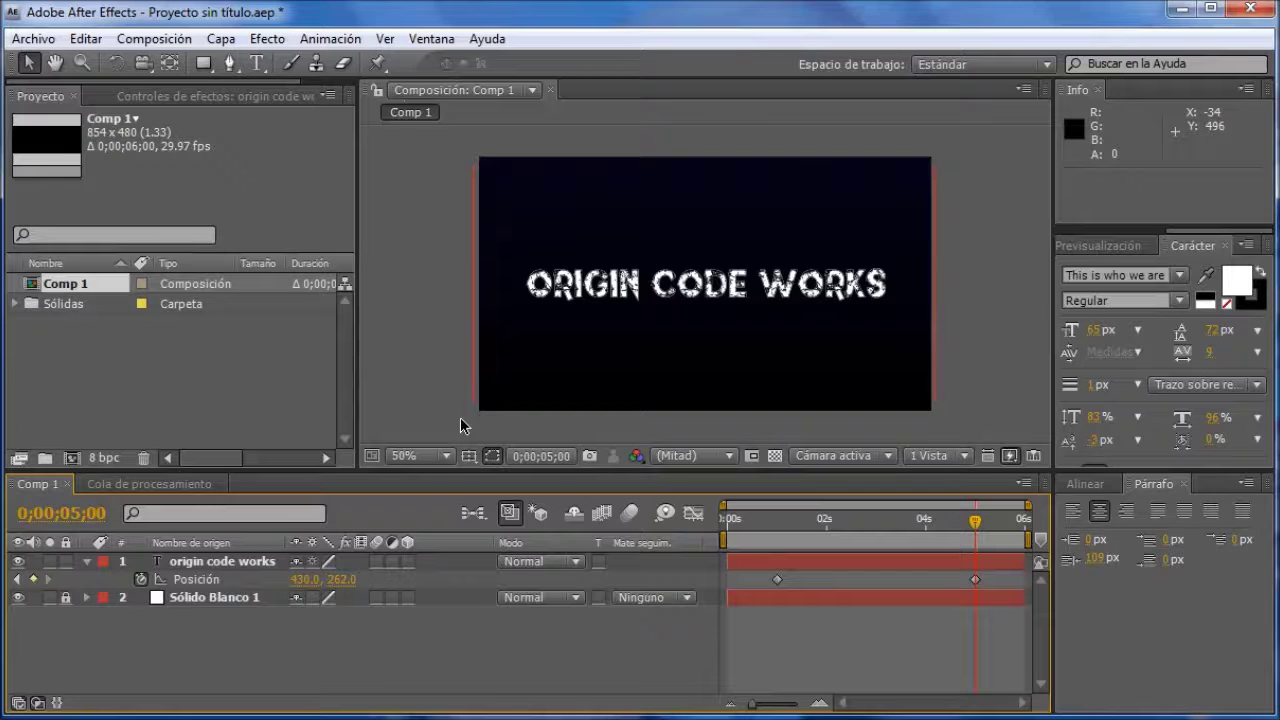
- Draw a rectangular mask, Máscara 1, around the whole ORIGIN CODE WORKS title
{"action": "left_click", "coordinate": [204, 62]}
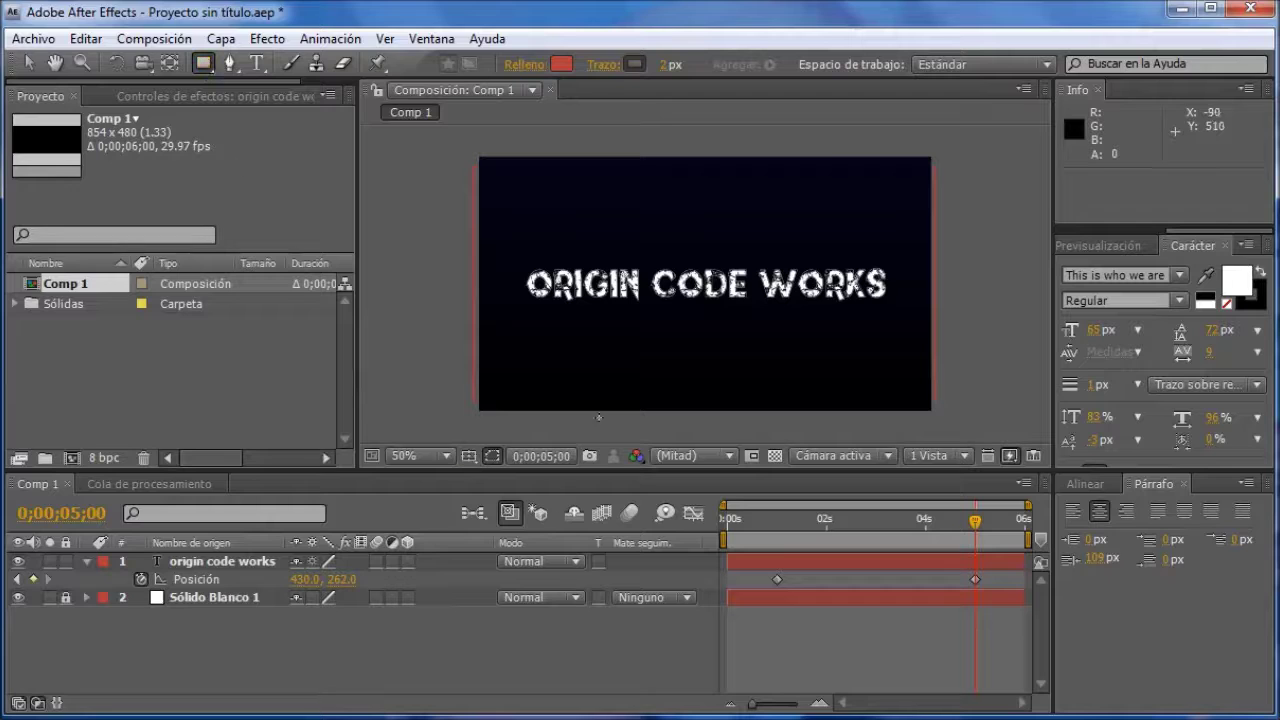
{"action": "left_click_drag", "start_coordinate": [516, 261], "coordinate": [733, 309]}
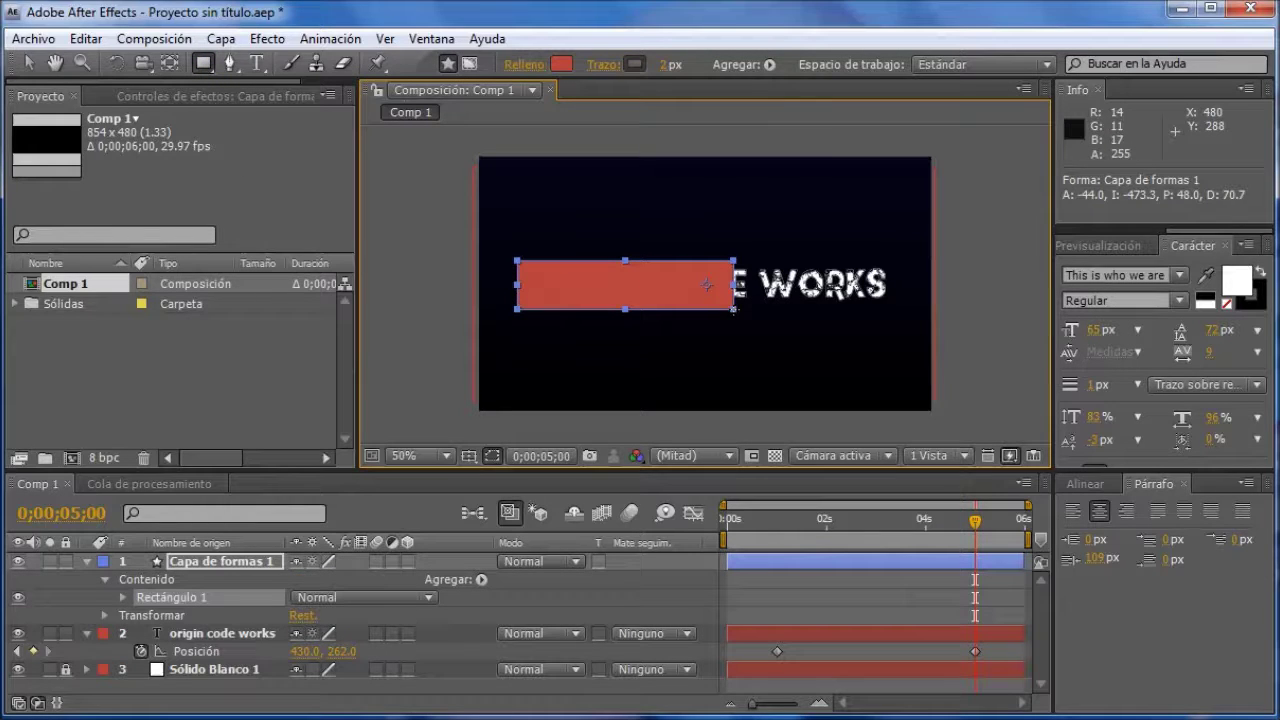
{"action": "key", "text": "ctrl+z"}
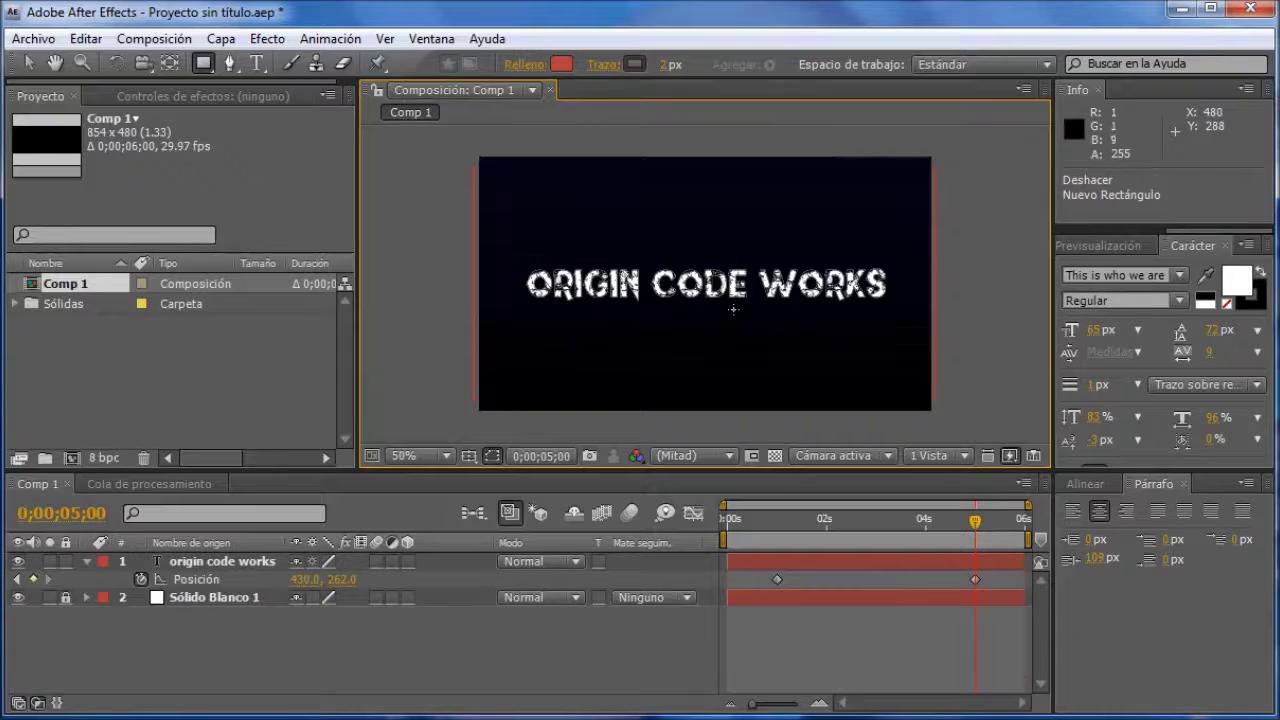
{"action": "left_click", "coordinate": [225, 561]}
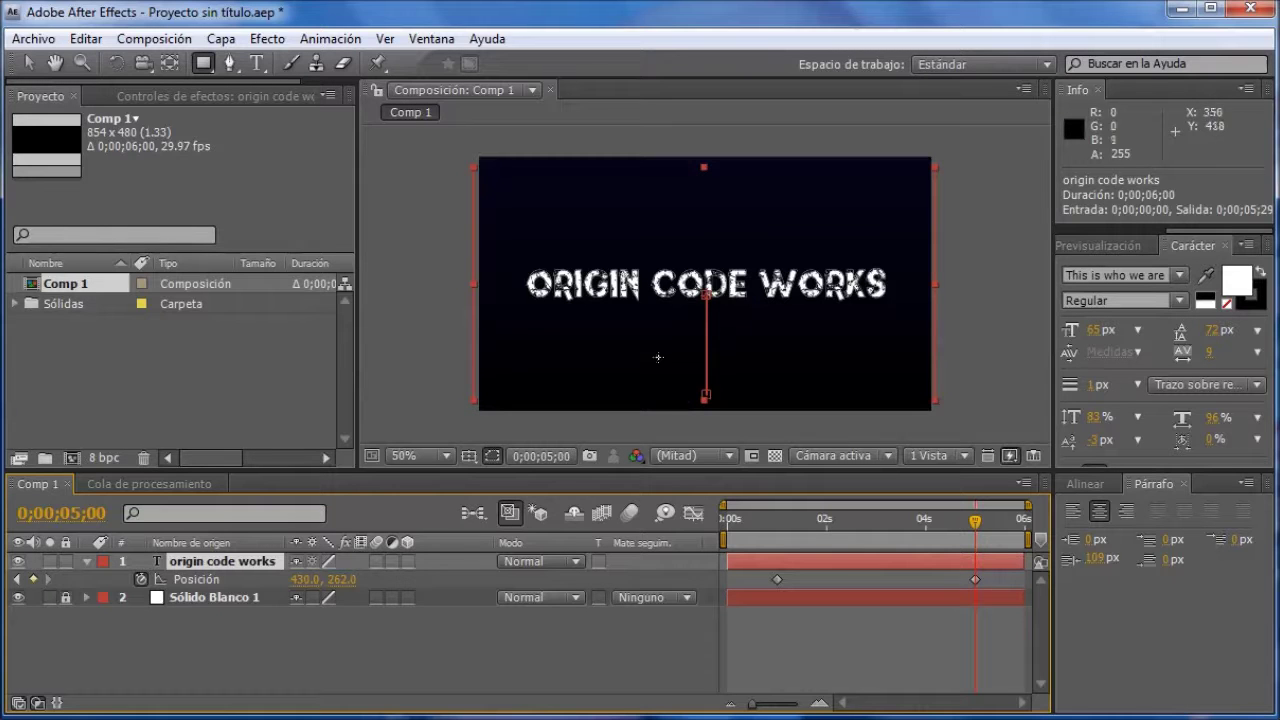
{"action": "left_click_drag", "start_coordinate": [513, 259], "coordinate": [876, 313]}
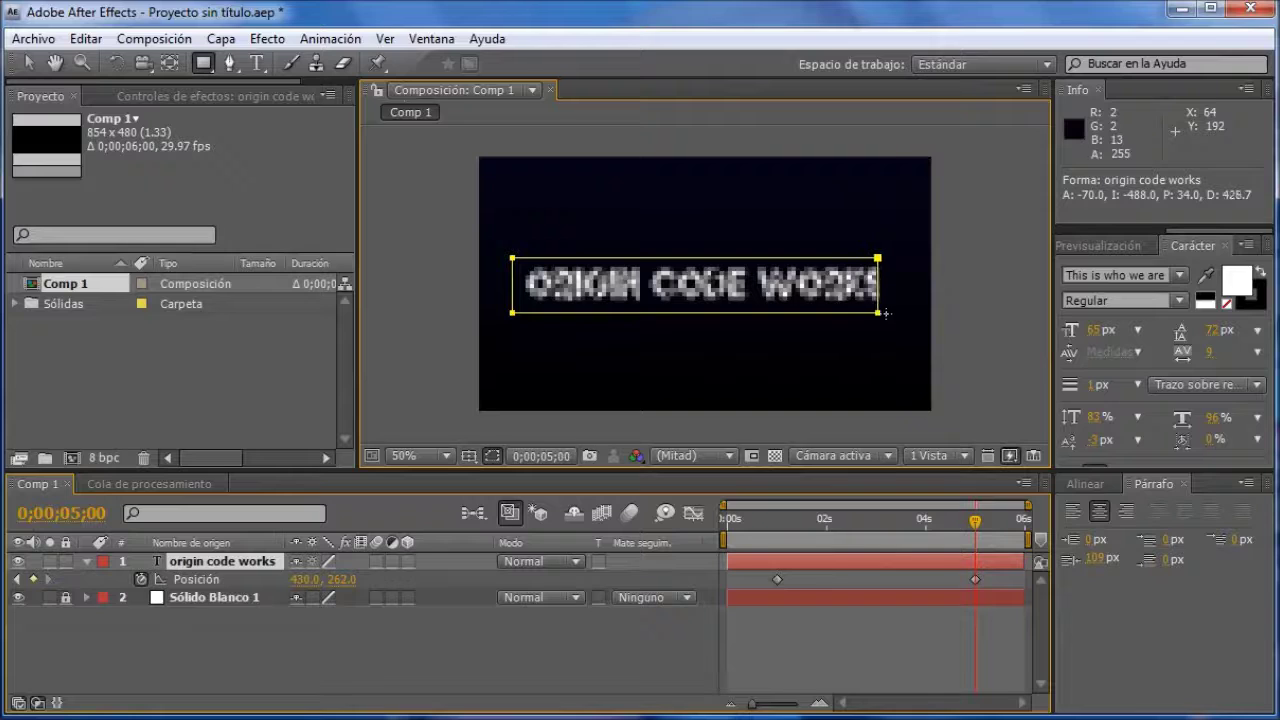
{"action": "left_click_drag", "start_coordinate": [876, 313], "coordinate": [900, 313]}
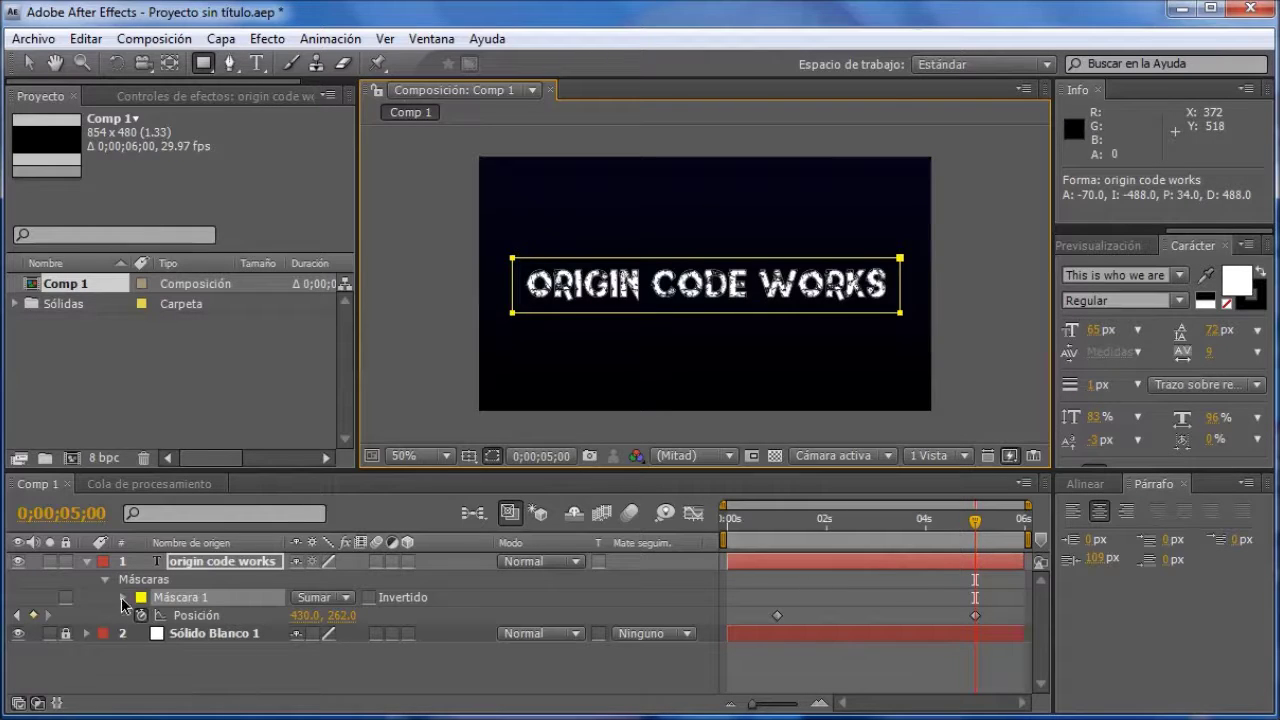
{"action": "left_click", "coordinate": [122, 599]}
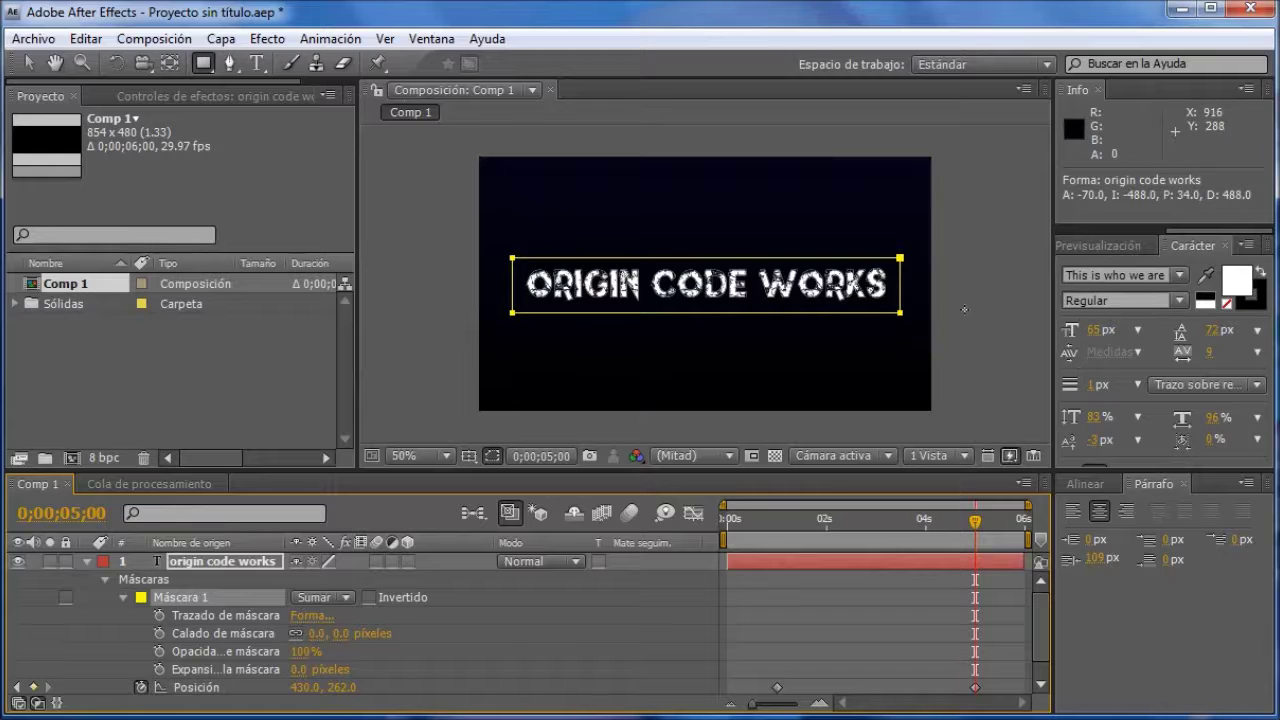
- Keyframe Máscara 1's path at 0;00;05;00, then return to the one-second keyframe
{"action": "left_click", "coordinate": [158, 617]}
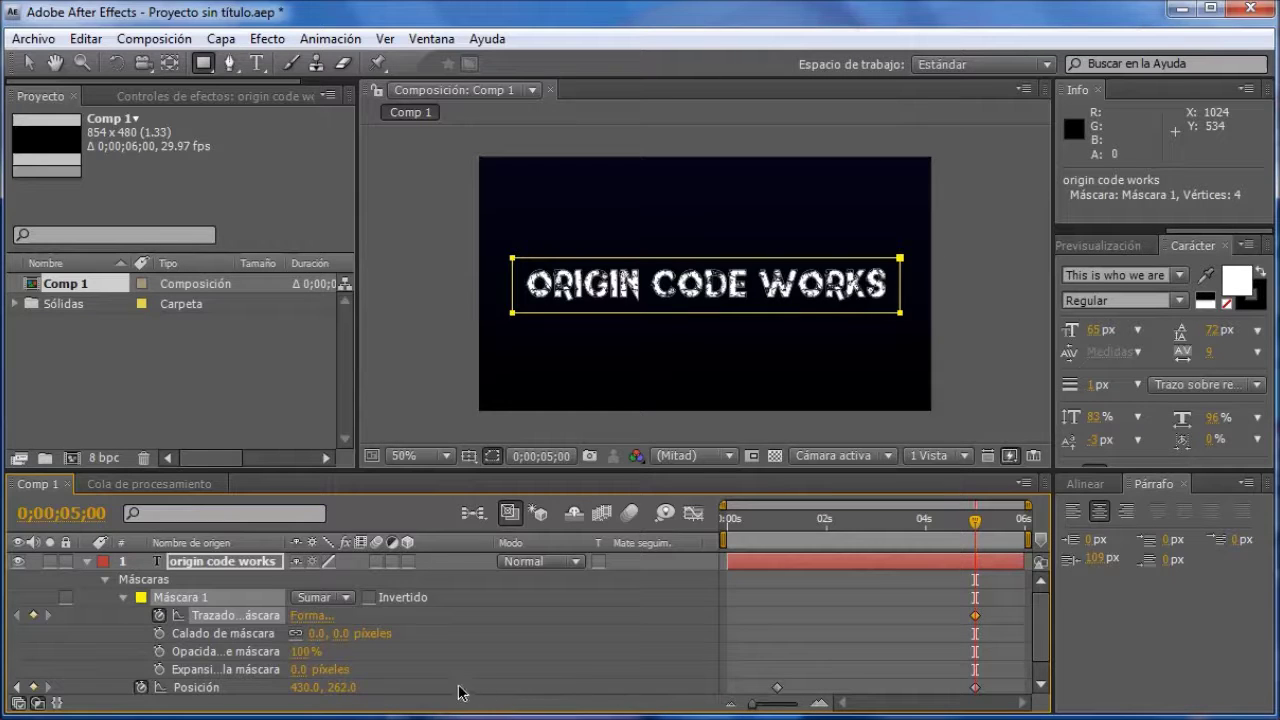
{"action": "left_click", "coordinate": [17, 687]}
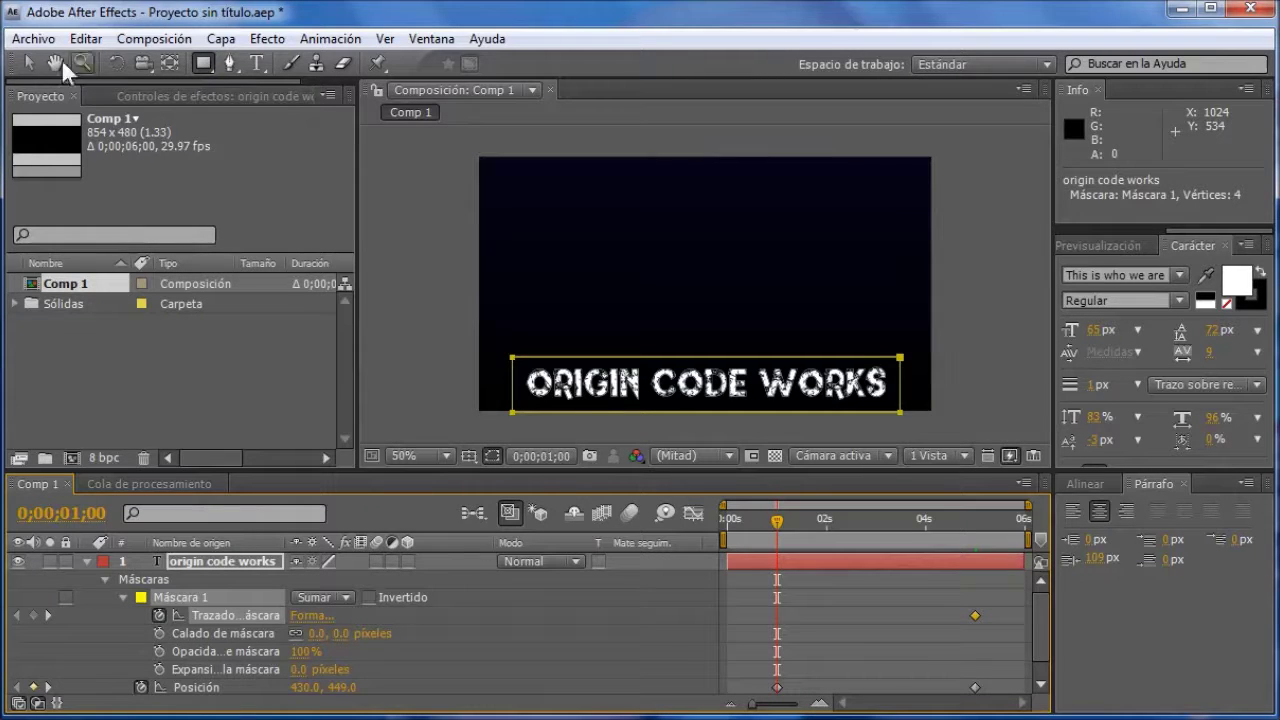
{"action": "left_click", "coordinate": [36, 64]}
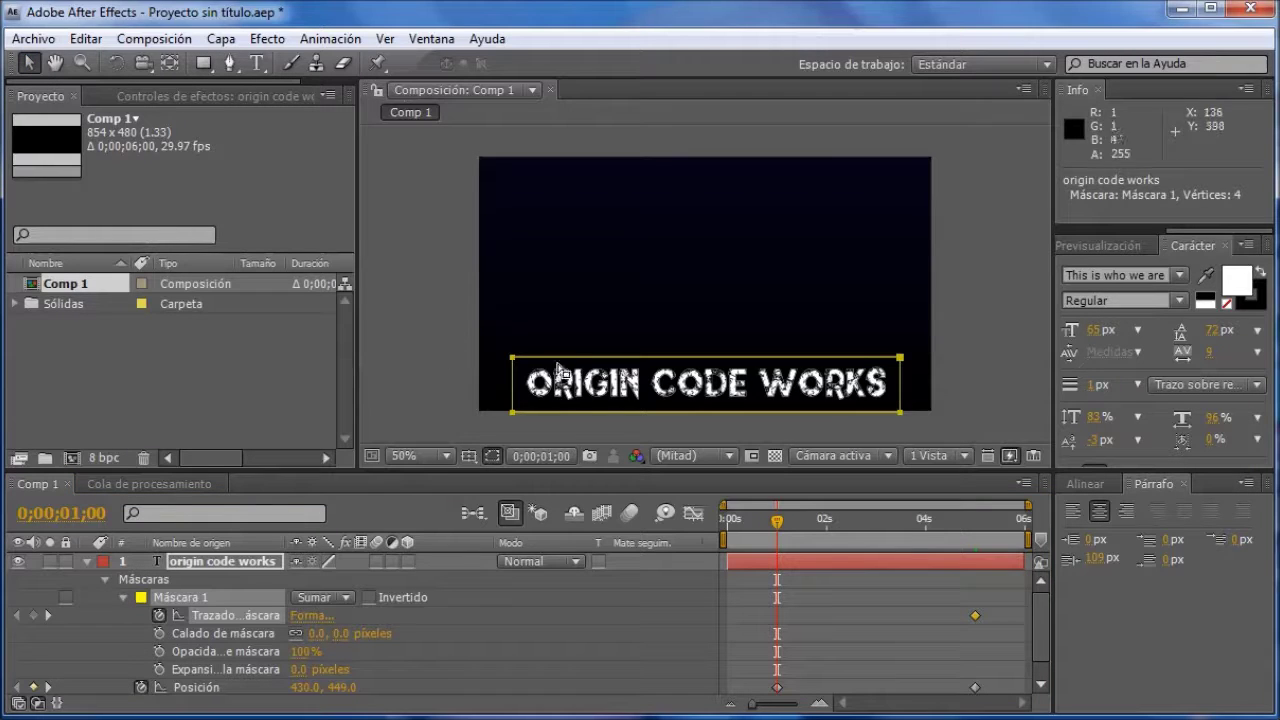
- At one second, move the mask 200 px up so it hides the title
{"action": "left_click", "coordinate": [711, 362]}
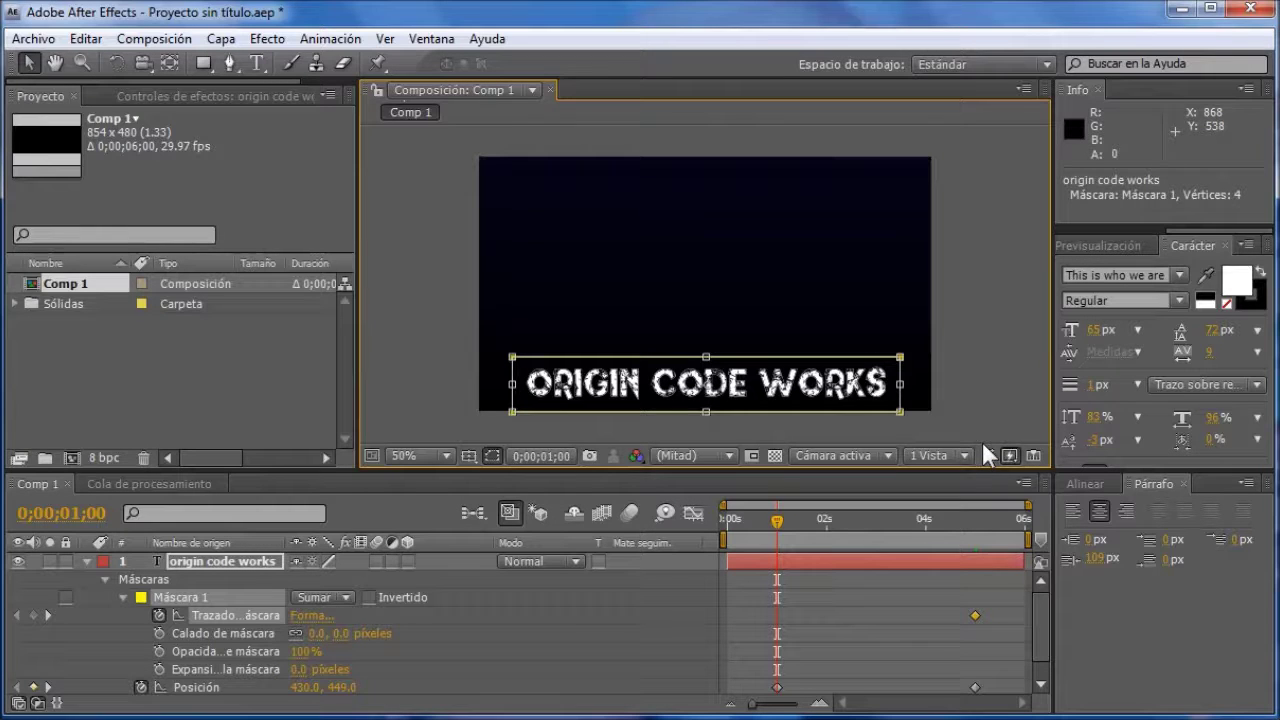
{"action": "key", "text": "shift+Up"}
{"action": "key", "text": "shift+Up"}
{"action": "key", "text": "shift+Up"}
{"action": "key", "text": "Up"}
{"action": "key", "text": "Up"}
{"action": "key", "text": "Up"}
{"action": "key", "text": "shift+Up"}
{"action": "key", "text": "shift+Up"}
{"action": "key", "text": "shift+Up"}
{"action": "key", "text": "Up"}
{"action": "key", "text": "Up"}
{"action": "key", "text": "shift+Up"}
{"action": "key", "text": "shift+Up"}
{"action": "key", "text": "shift+Up"}
{"action": "key", "text": "Up"}
{"action": "key", "text": "Up"}
{"action": "key", "text": "shift+Up"}
{"action": "key", "text": "shift+Up"}
{"action": "key", "text": "shift+Up"}
{"action": "key", "text": "Up"}
{"action": "key", "text": "Up"}
{"action": "key", "text": "shift+Up"}
{"action": "key", "text": "shift+Up"}
{"action": "key", "text": "shift+Up"}
{"action": "key", "text": "Up"}
{"action": "key", "text": "Up"}
{"action": "key", "text": "Up"}
{"action": "key", "text": "Up"}
{"action": "key", "text": "Up"}
{"action": "key", "text": "Up"}
{"action": "key", "text": "Up"}
{"action": "key", "text": "Up"}
{"action": "key", "text": "Up"}
{"action": "key", "text": "Up"}
{"action": "key", "text": "Up"}
{"action": "key", "text": "Up"}
{"action": "key", "text": "Up"}
{"action": "key", "text": "Up"}
{"action": "key", "text": "Up"}
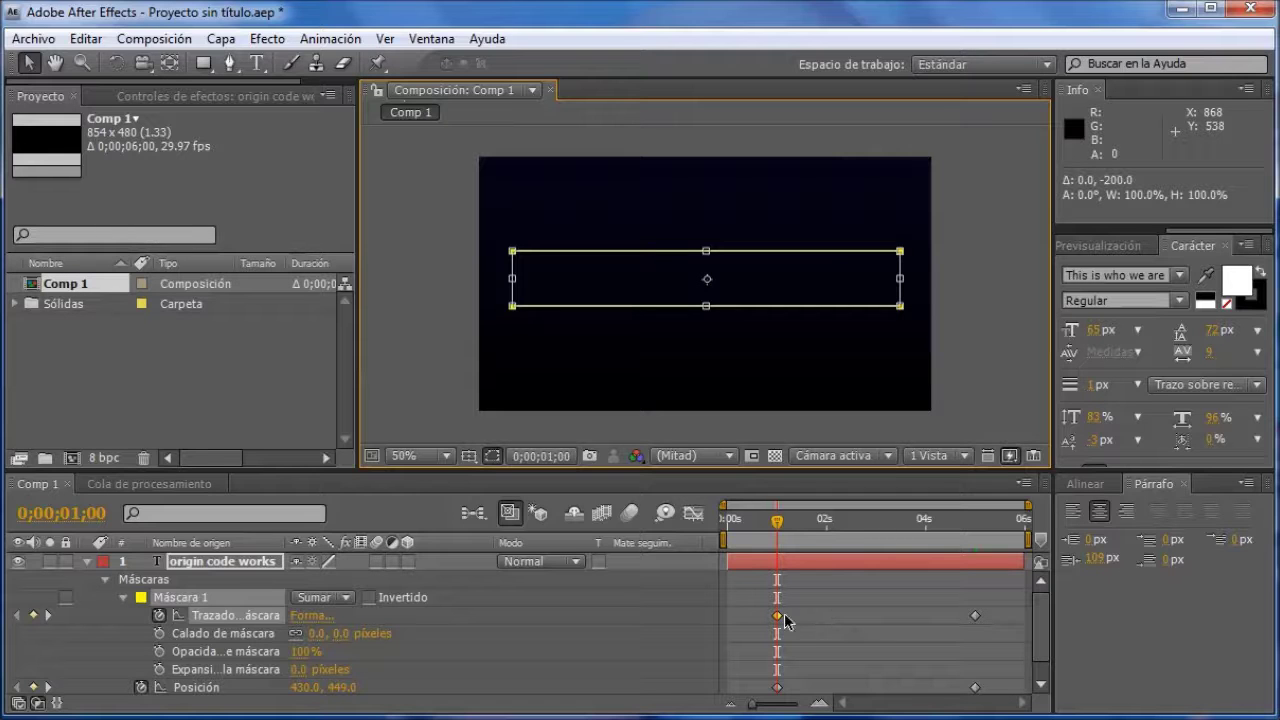
- Verify the title is revealed at 5 s and hidden at 1 s, then show preview controls
{"action": "left_click", "coordinate": [47, 687]}
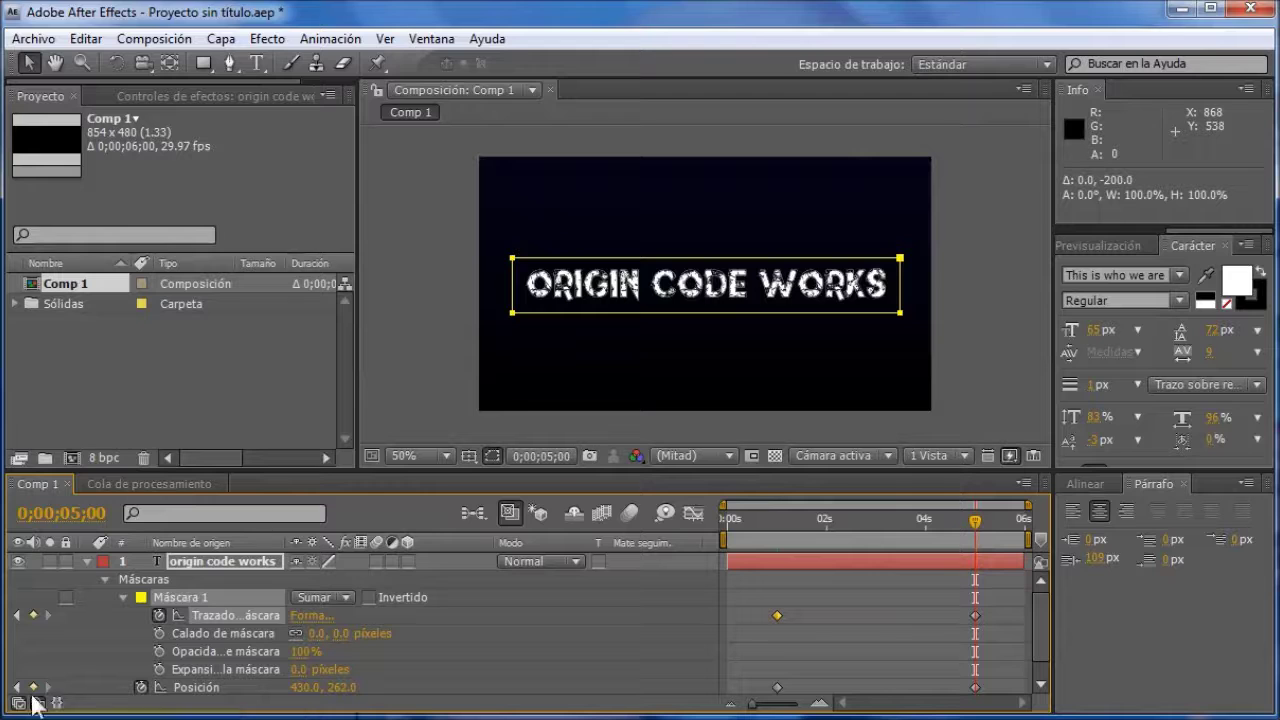
{"action": "left_click", "coordinate": [17, 687]}
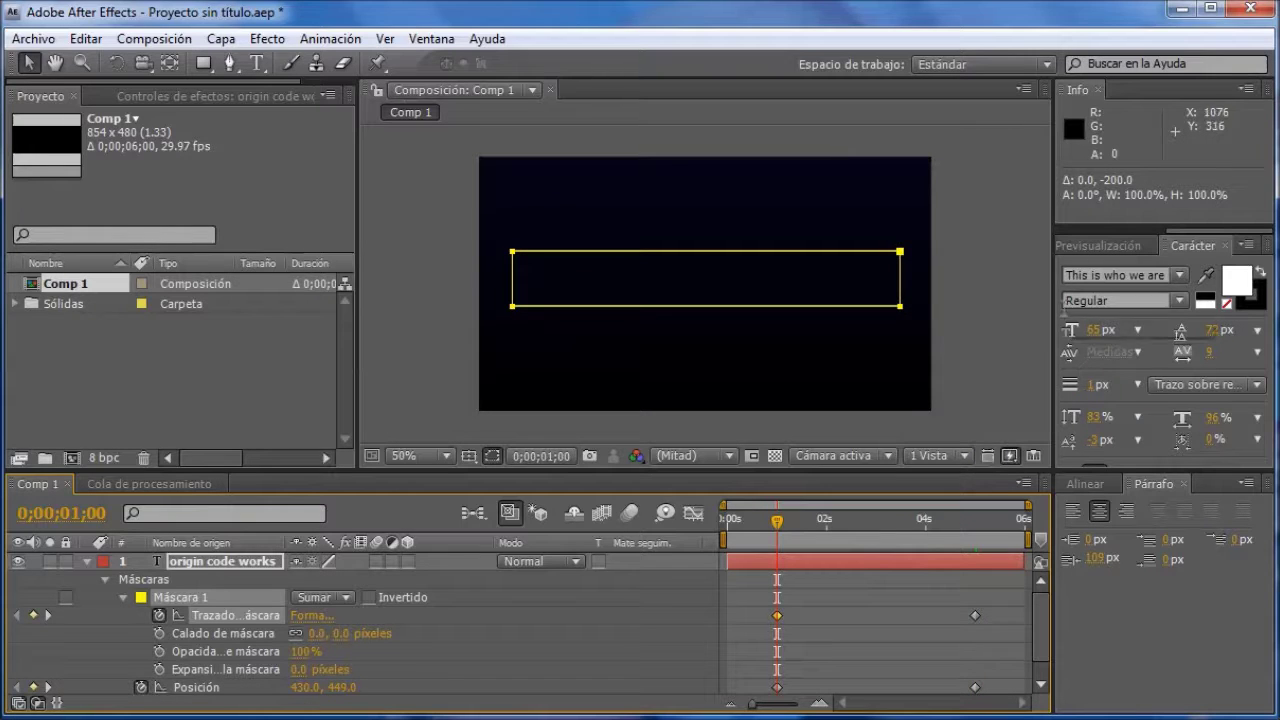
{"action": "left_click", "coordinate": [1112, 248]}
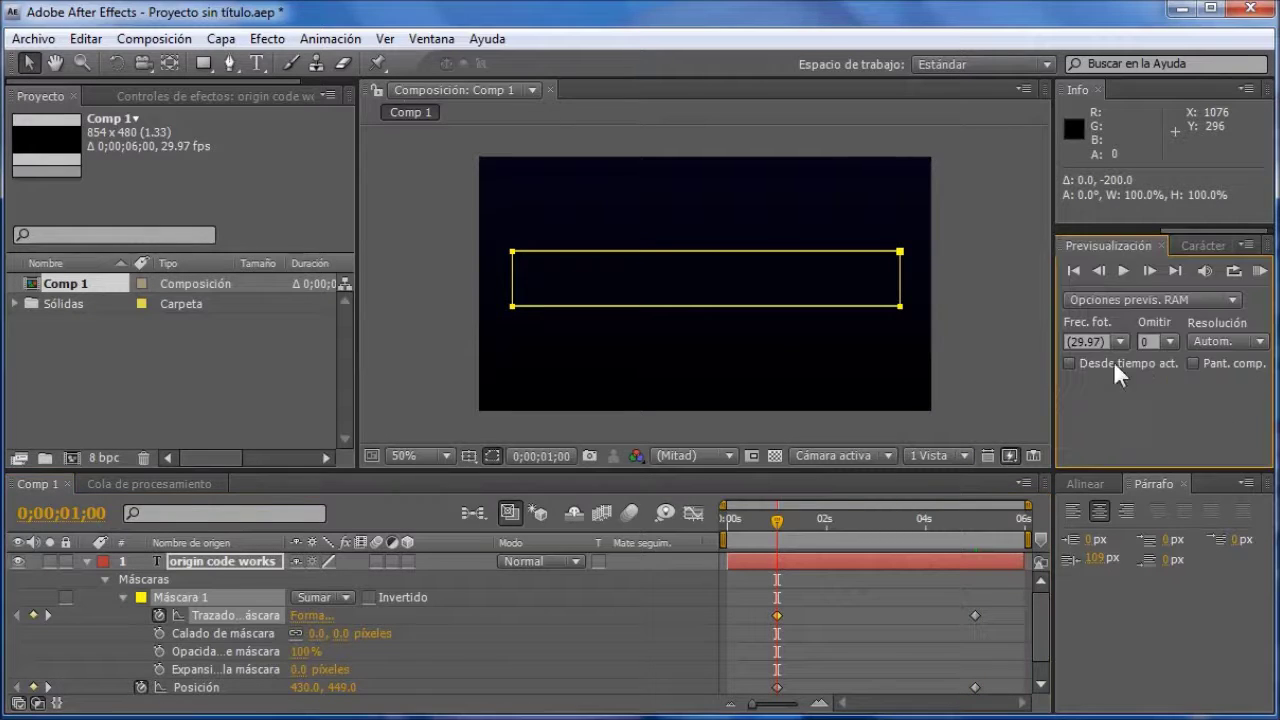
- Play and stop a preview of the mask reveal, then collapse the title layer's mask properties
{"action": "left_click", "coordinate": [1126, 269]}
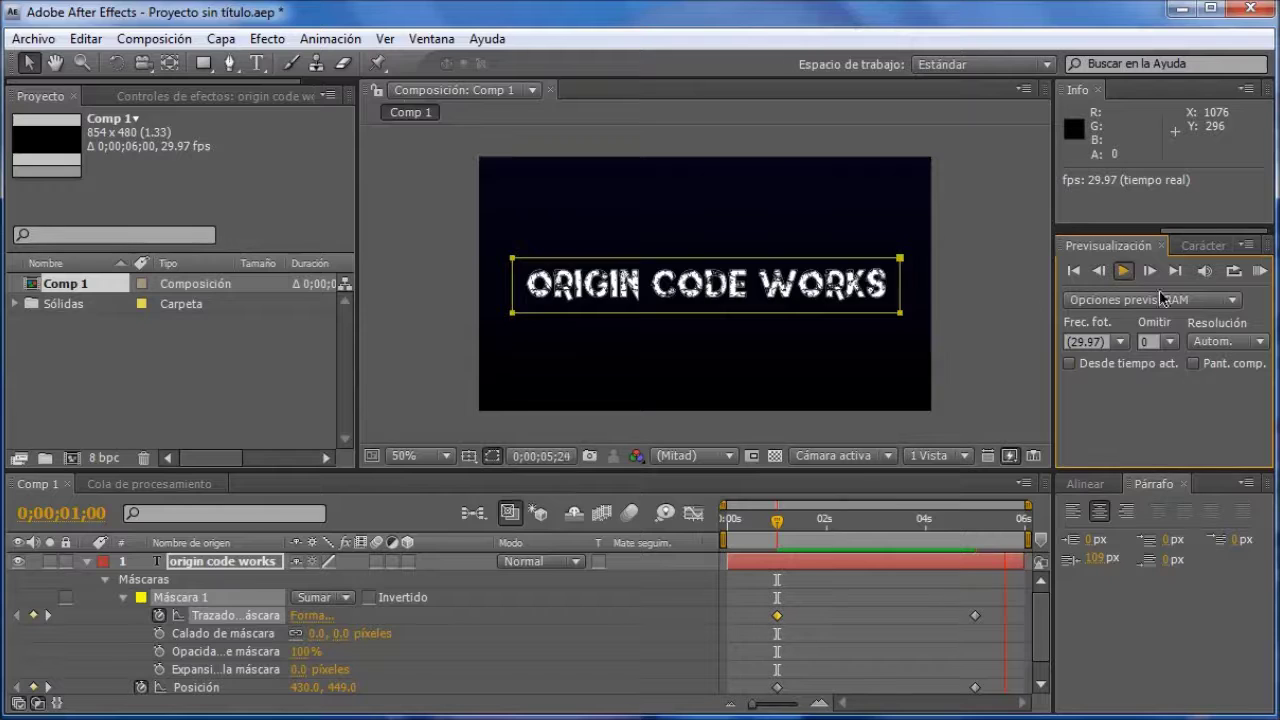
{"action": "left_click", "coordinate": [1125, 272]}
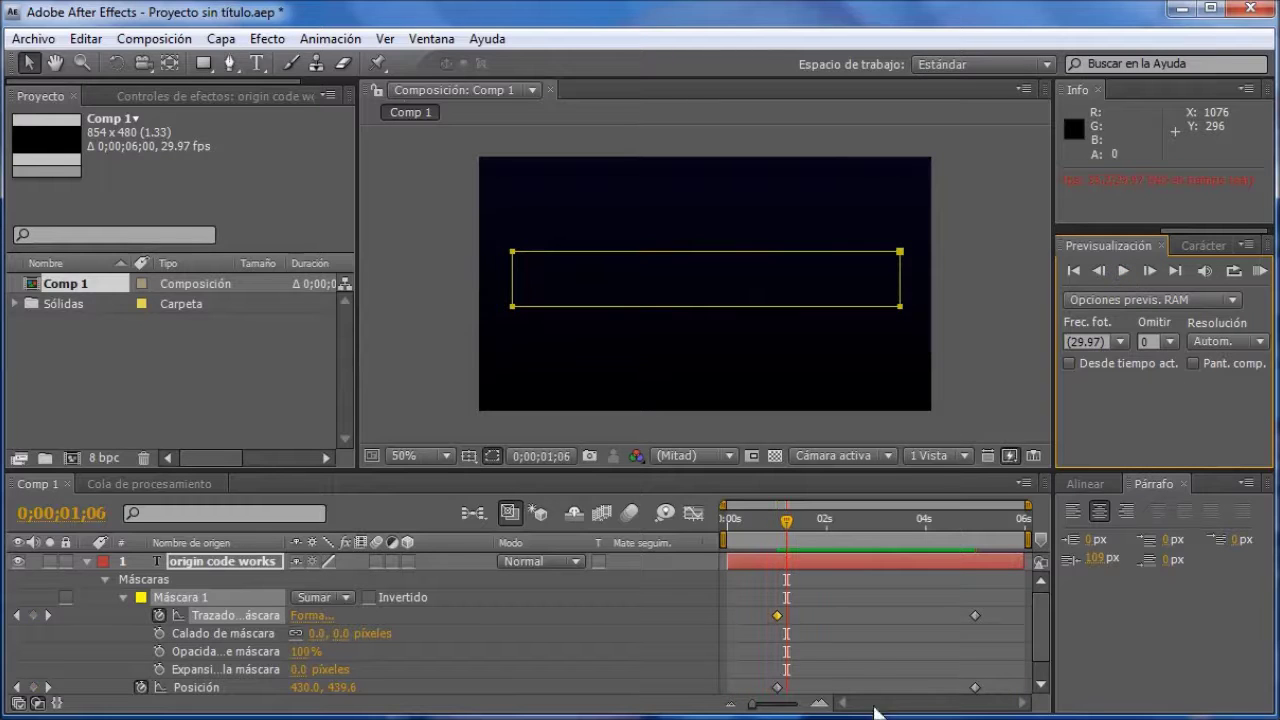
{"action": "left_click", "coordinate": [86, 561]}
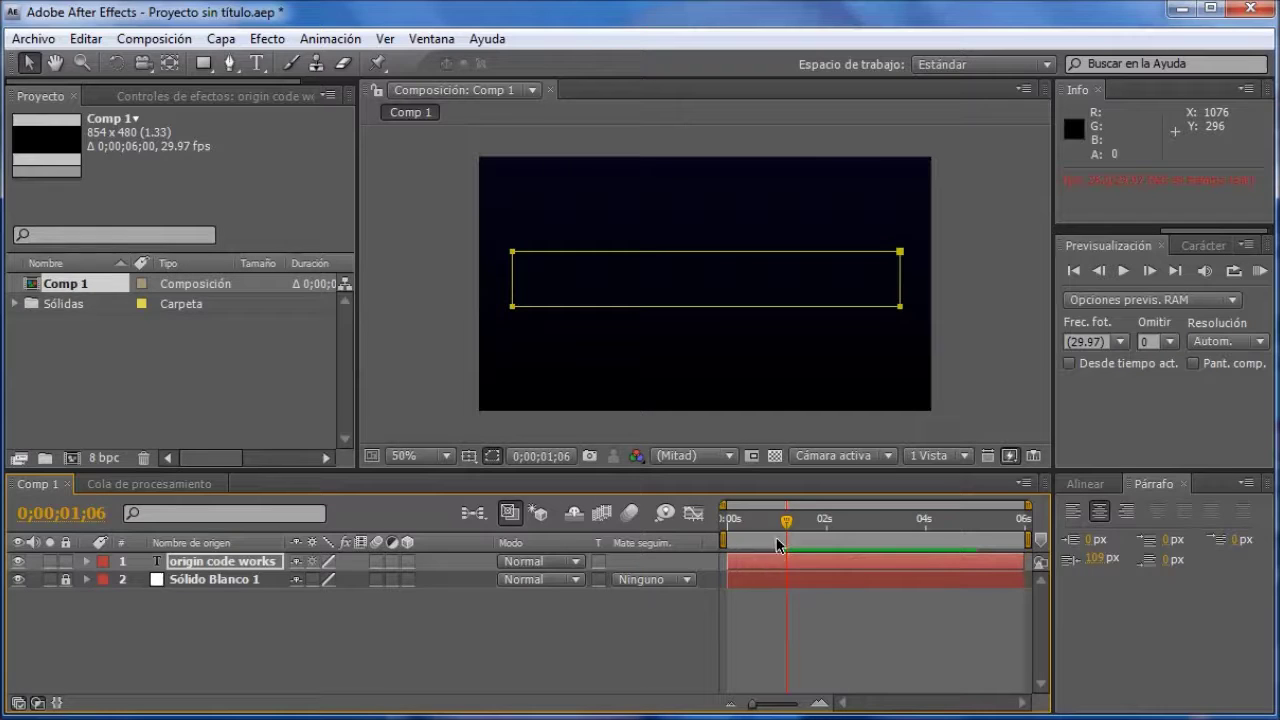
{"action": "left_click_drag", "start_coordinate": [788, 524], "coordinate": [727, 520]}
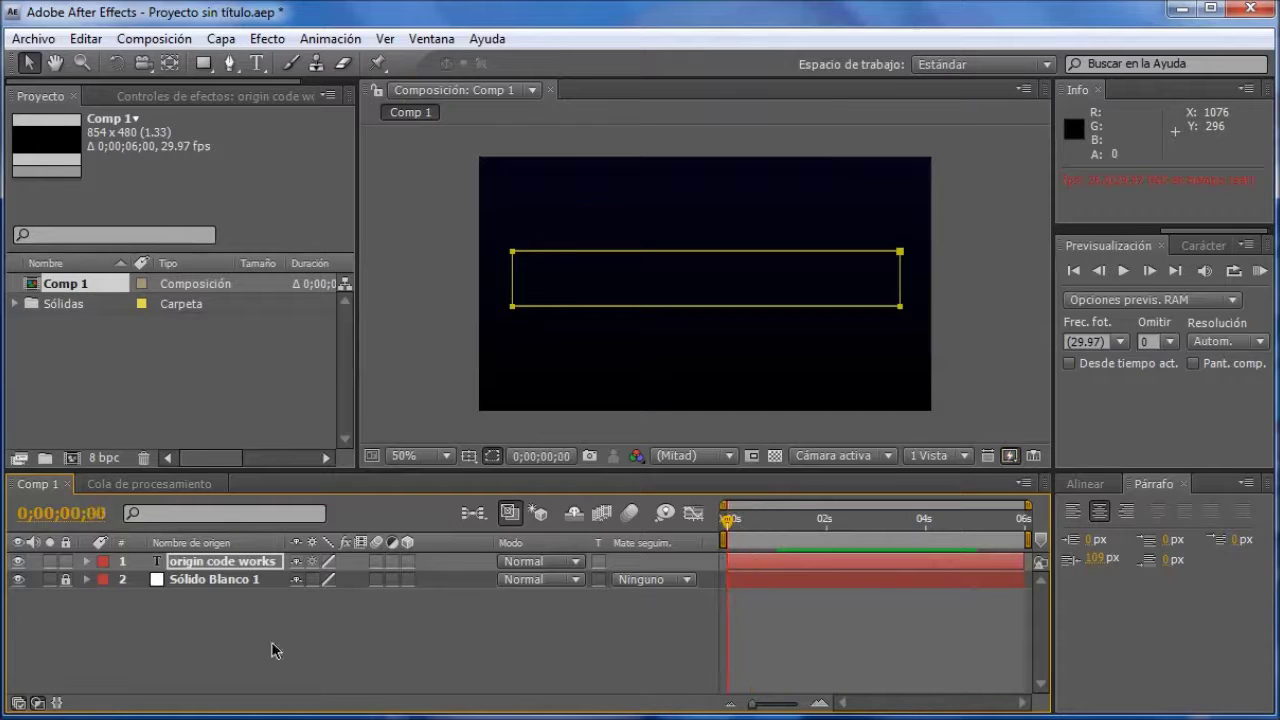
- Keyframe Sólido Blanco 1's opacity from 0% at 0s to 100% at 0;00;00;13, then preview
{"action": "left_click", "coordinate": [345, 680]}
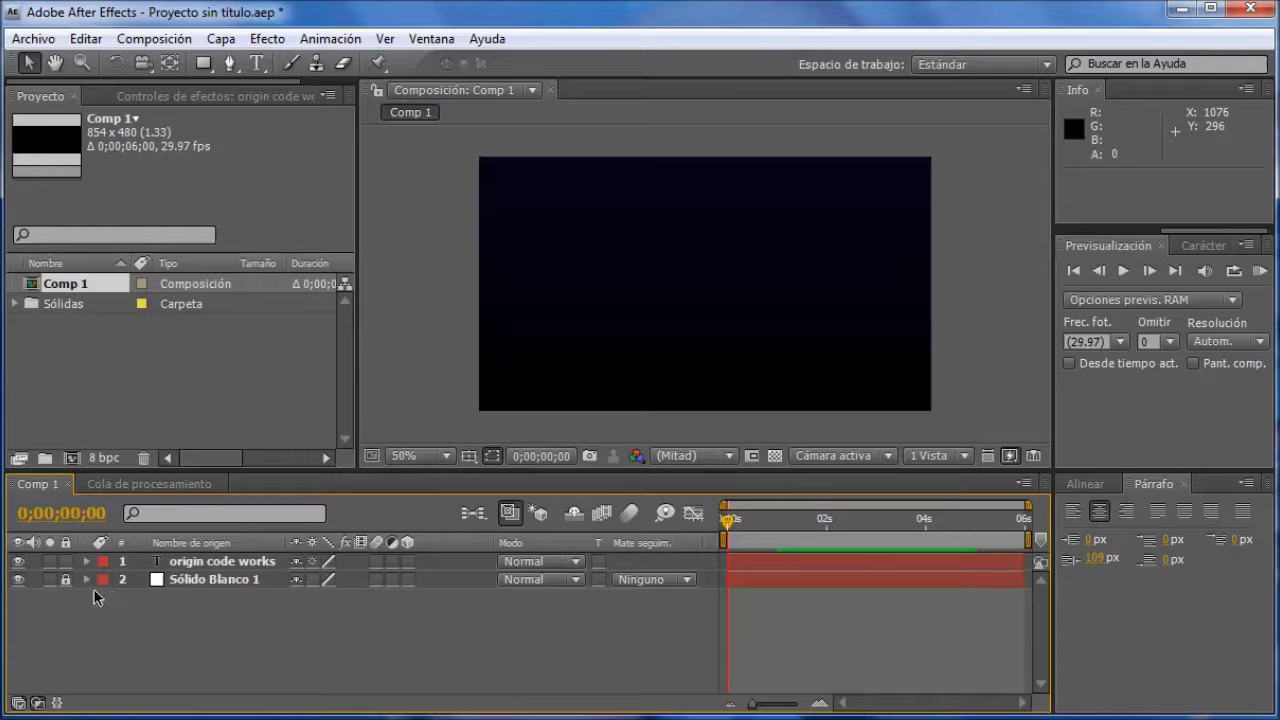
{"action": "left_click", "coordinate": [247, 584]}
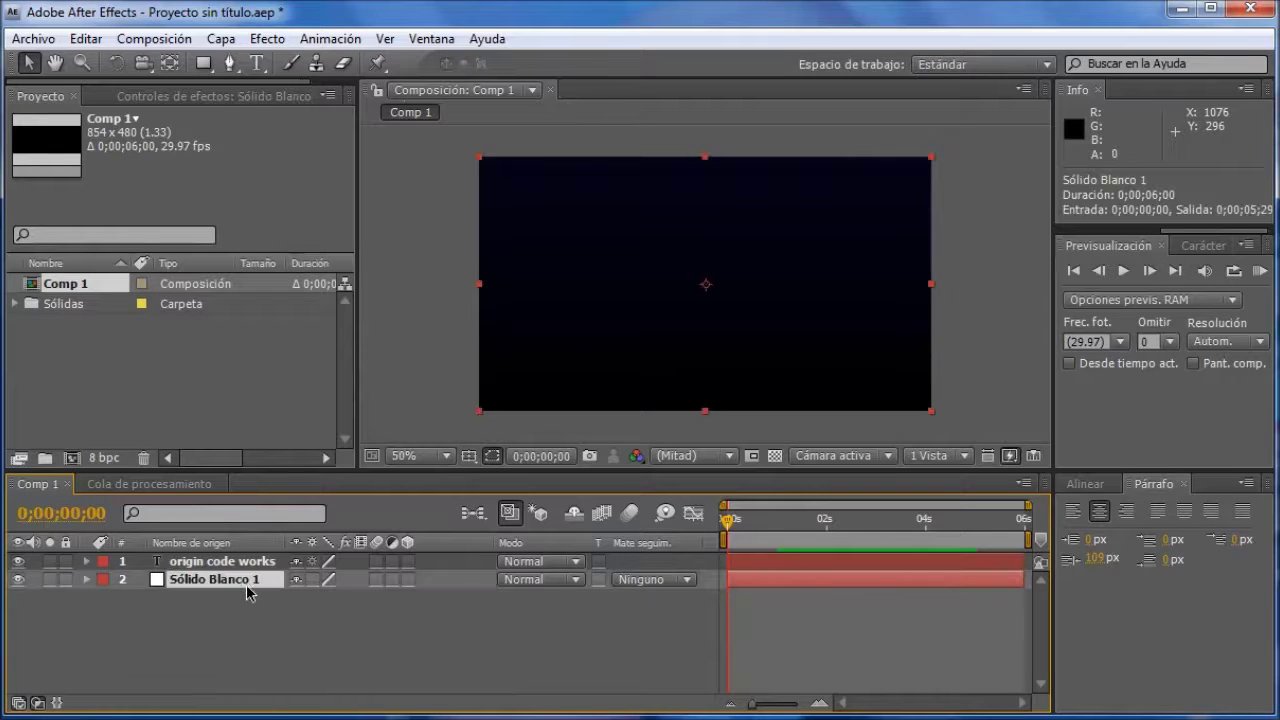
{"action": "key", "text": "t"}
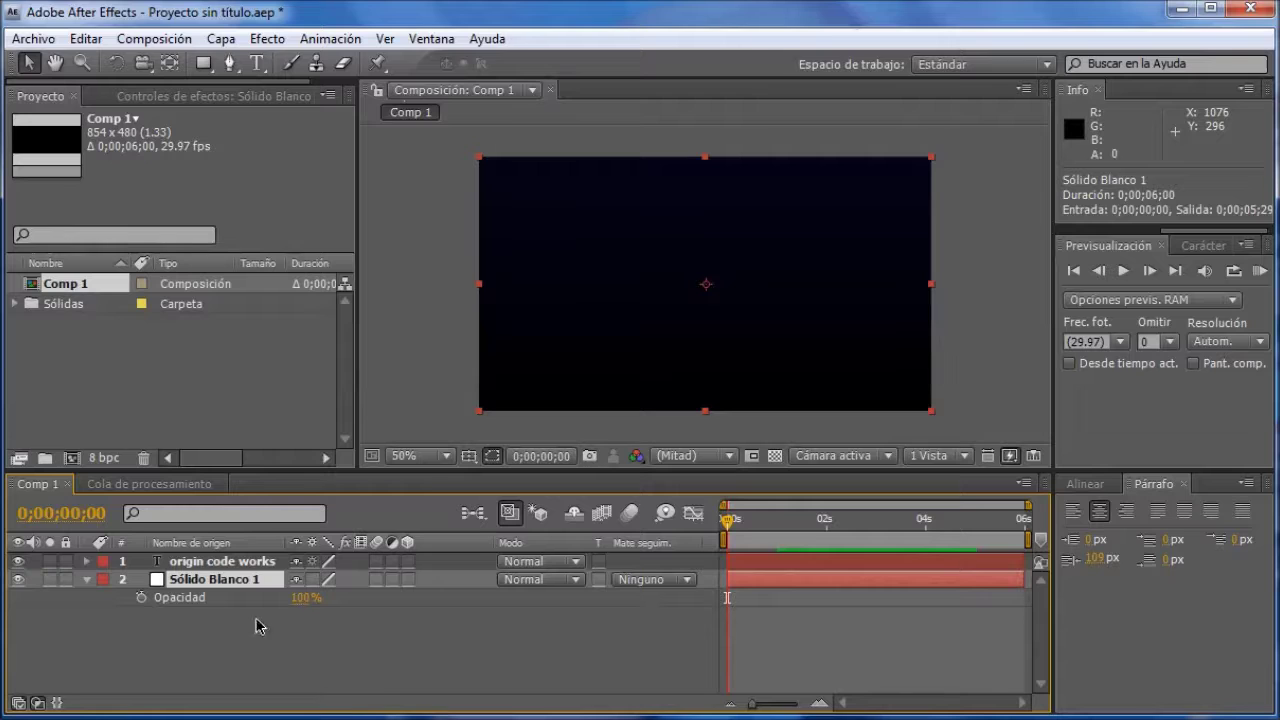
{"action": "left_click_drag", "start_coordinate": [300, 597], "coordinate": [200, 597]}
{"action": "key", "text": "Return"}
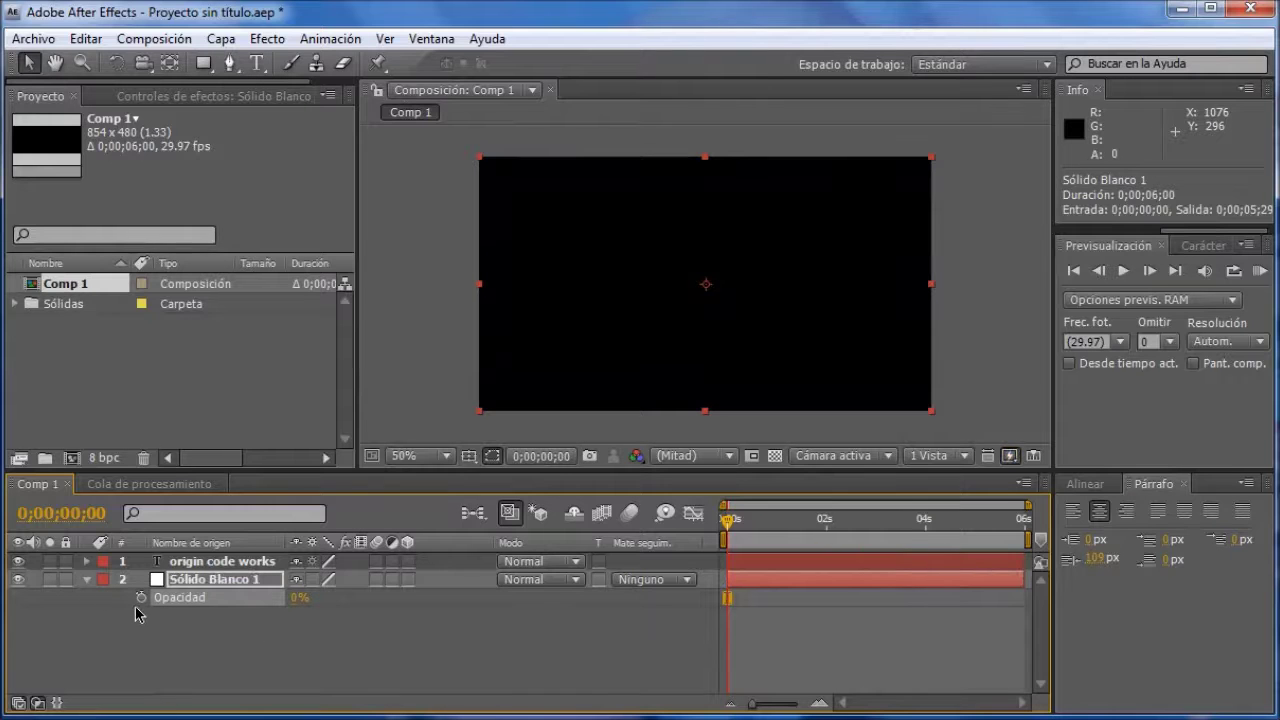
{"action": "left_click", "coordinate": [141, 598]}
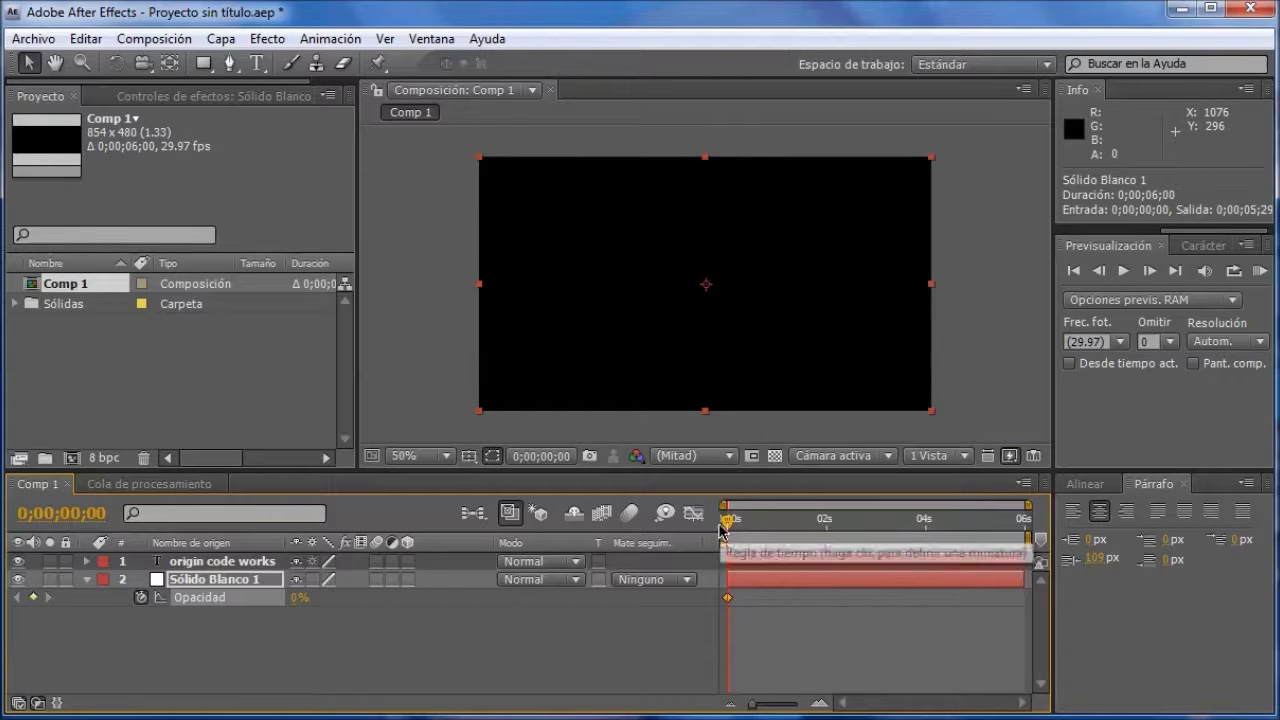
{"action": "left_click_drag", "start_coordinate": [727, 520], "coordinate": [747, 524]}
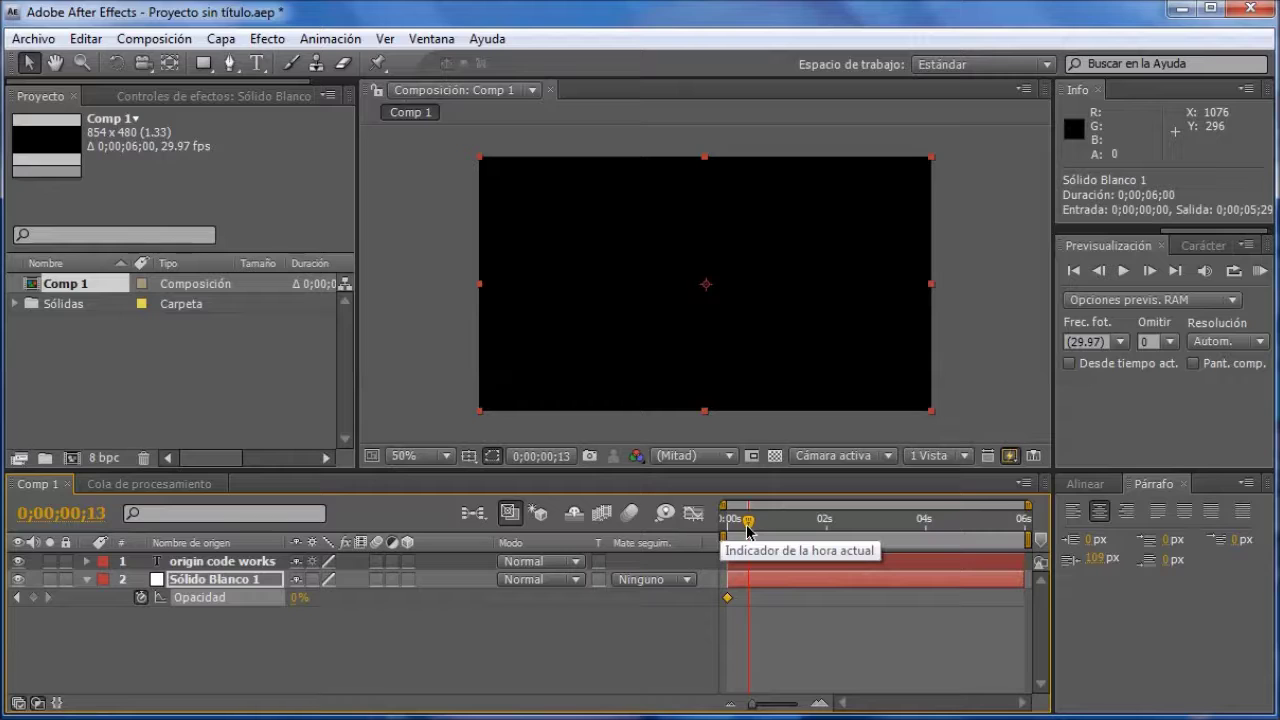
{"action": "left_click_drag", "start_coordinate": [300, 597], "coordinate": [318, 595]}
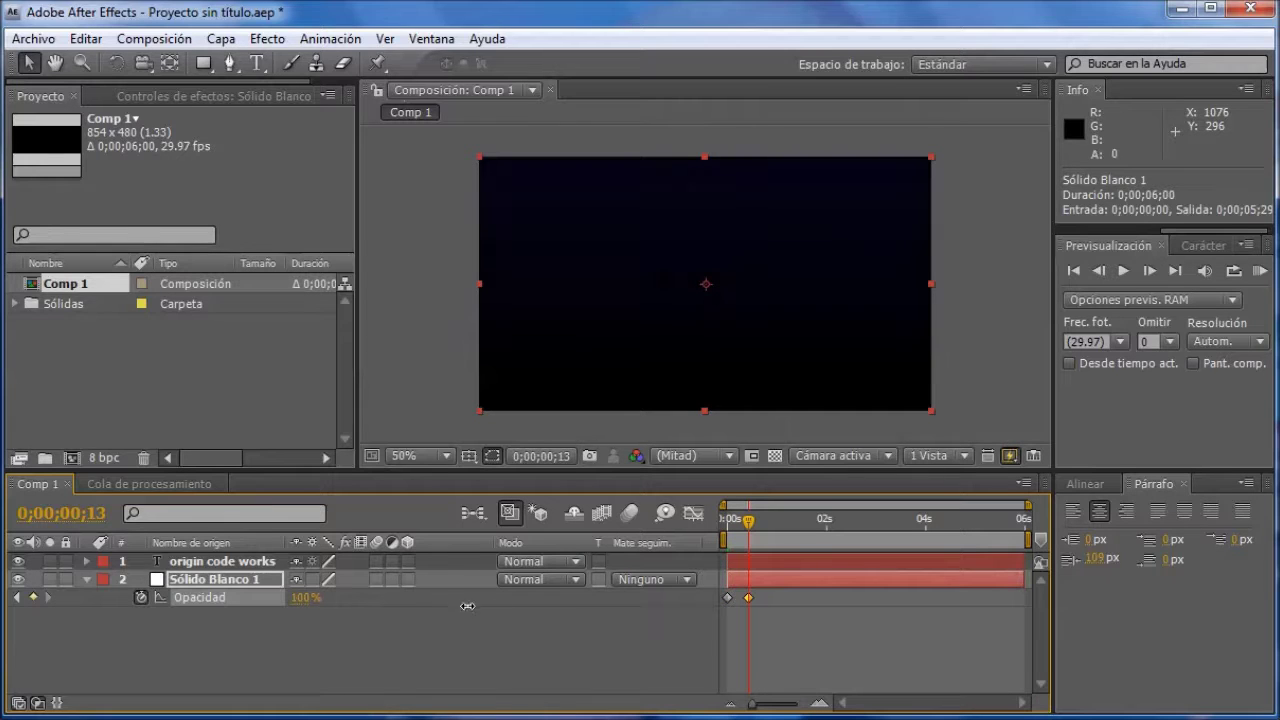
{"action": "left_click_drag", "start_coordinate": [750, 522], "coordinate": [727, 520]}
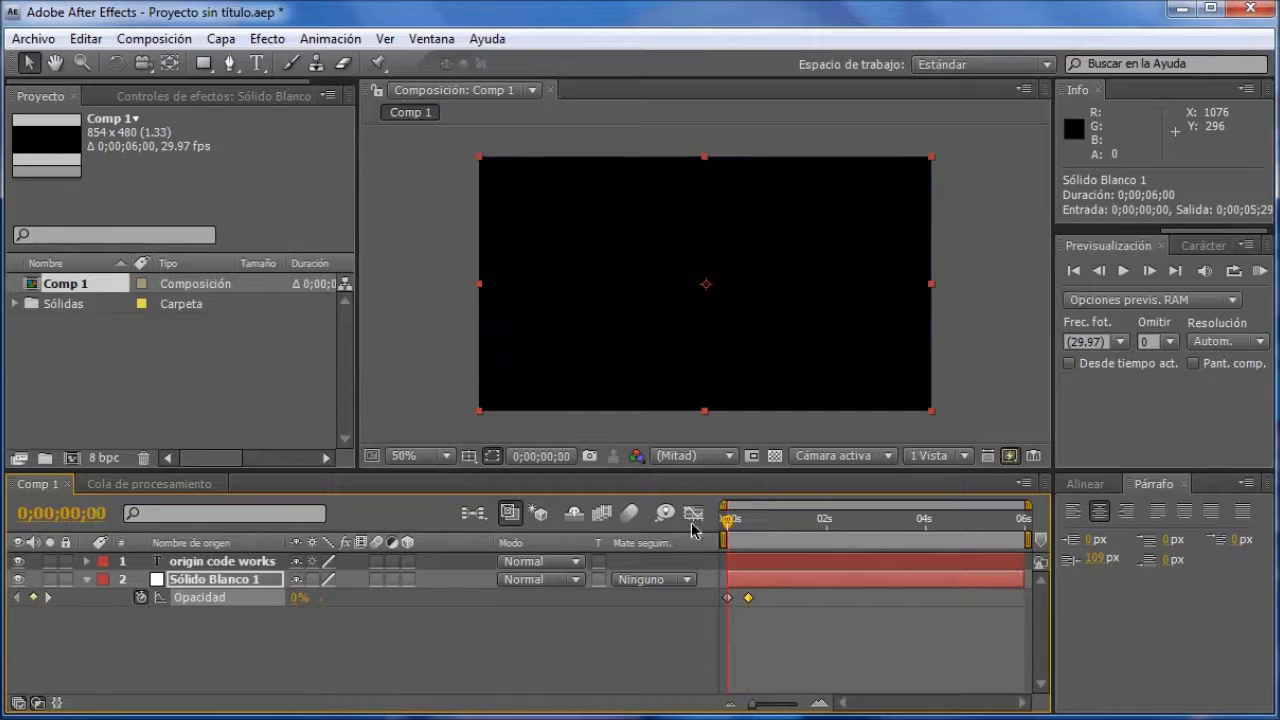
{"action": "left_click", "coordinate": [1124, 271]}
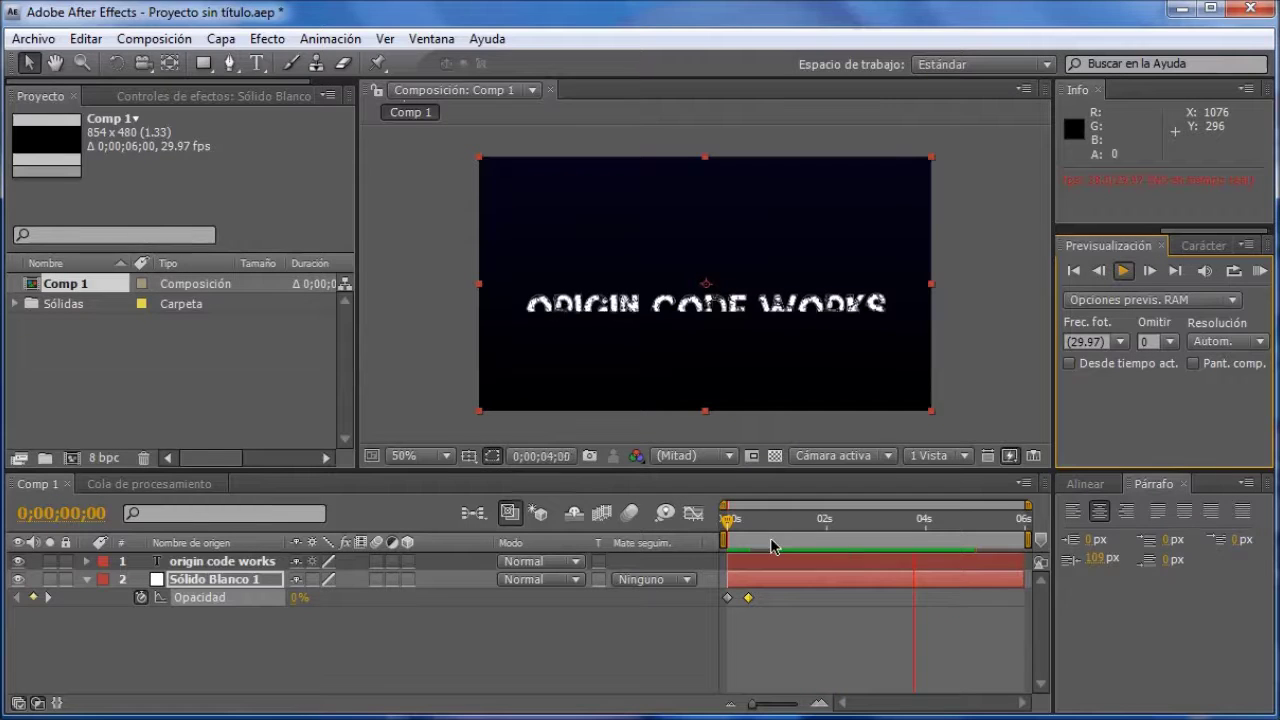
- Stop the preview at 0;00;05;13, fold up the solid layer and reveal the title's Opacidad property
{"action": "left_click", "coordinate": [1123, 270]}
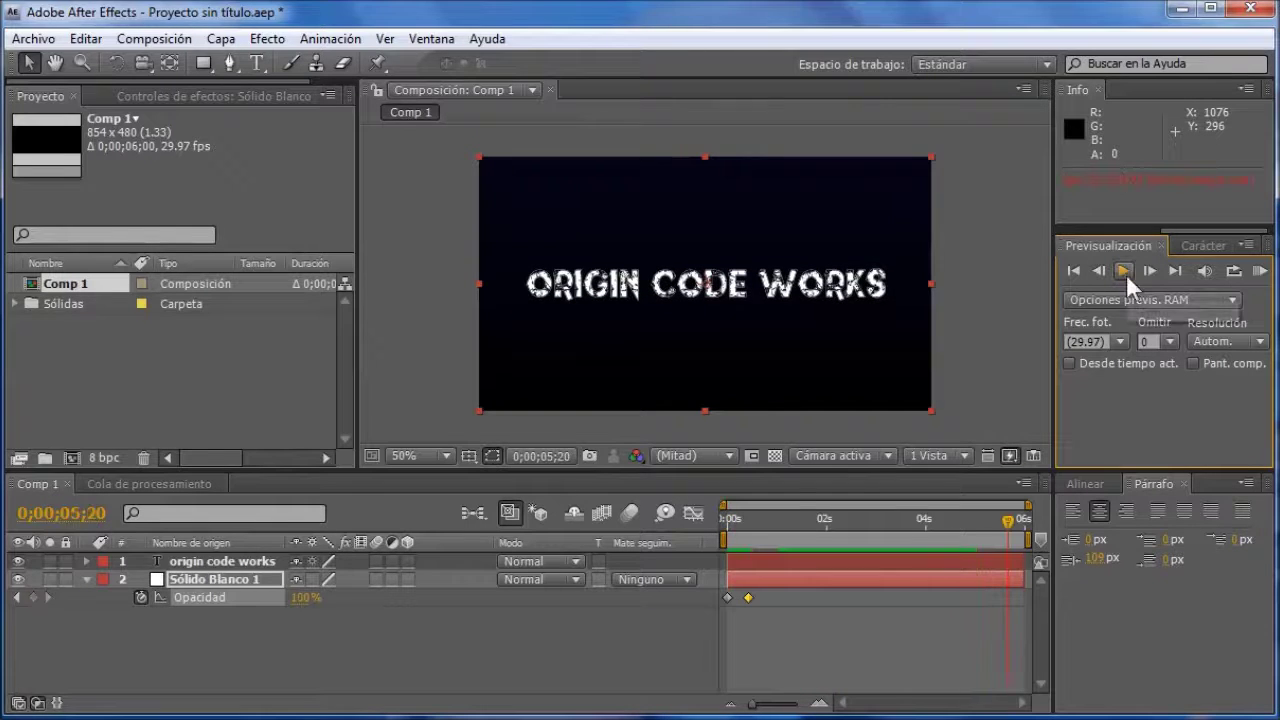
{"action": "left_click_drag", "start_coordinate": [1006, 521], "coordinate": [996, 527]}
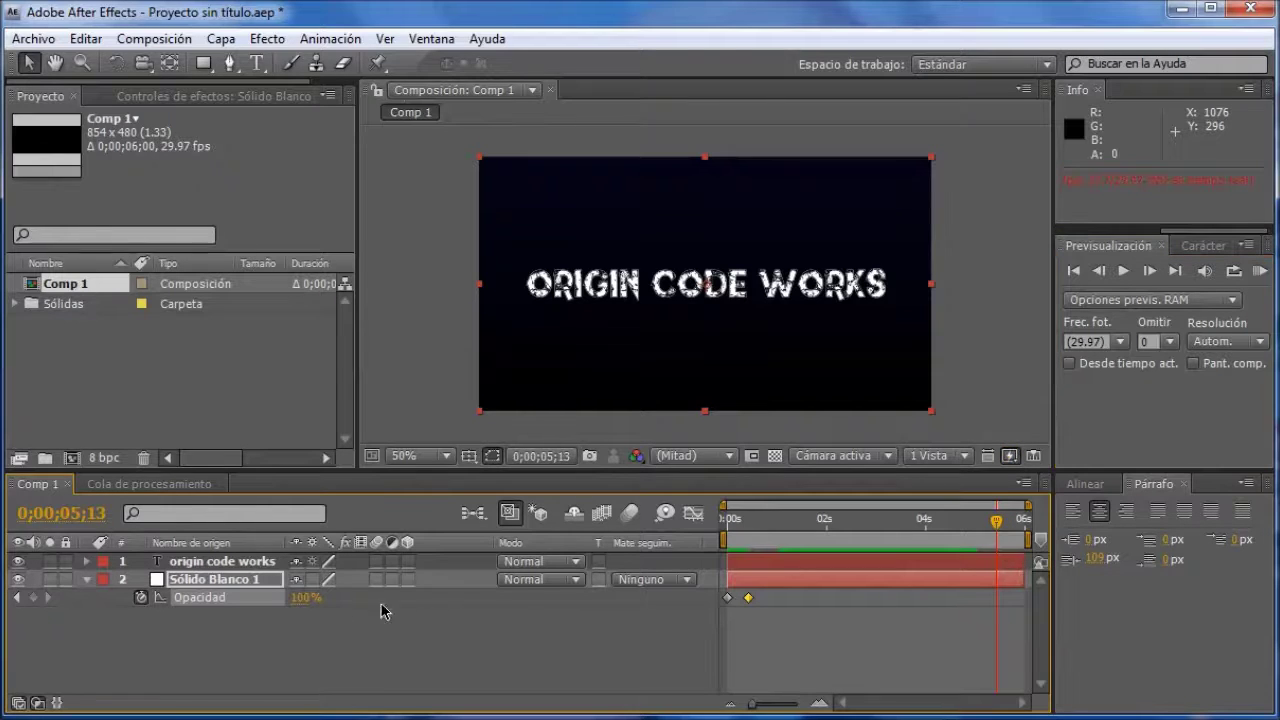
{"action": "key", "text": "Return"}
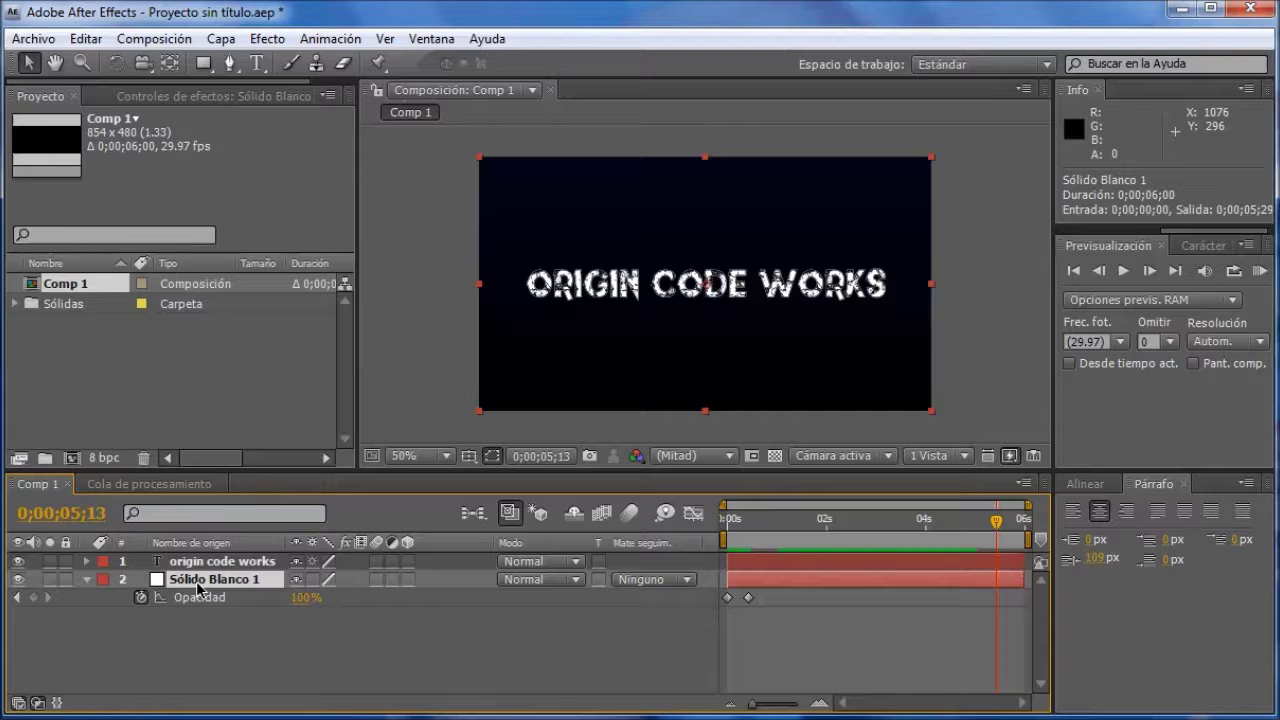
{"action": "key", "text": "t"}
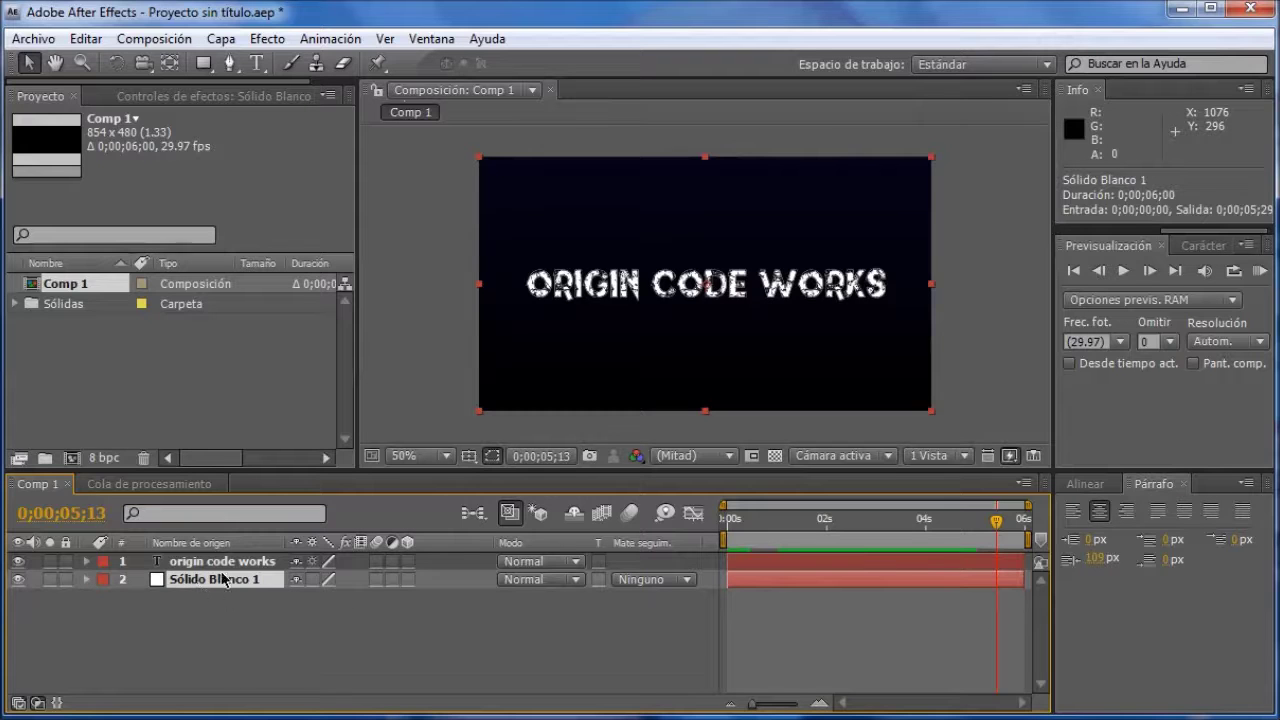
{"action": "left_click", "coordinate": [221, 563]}
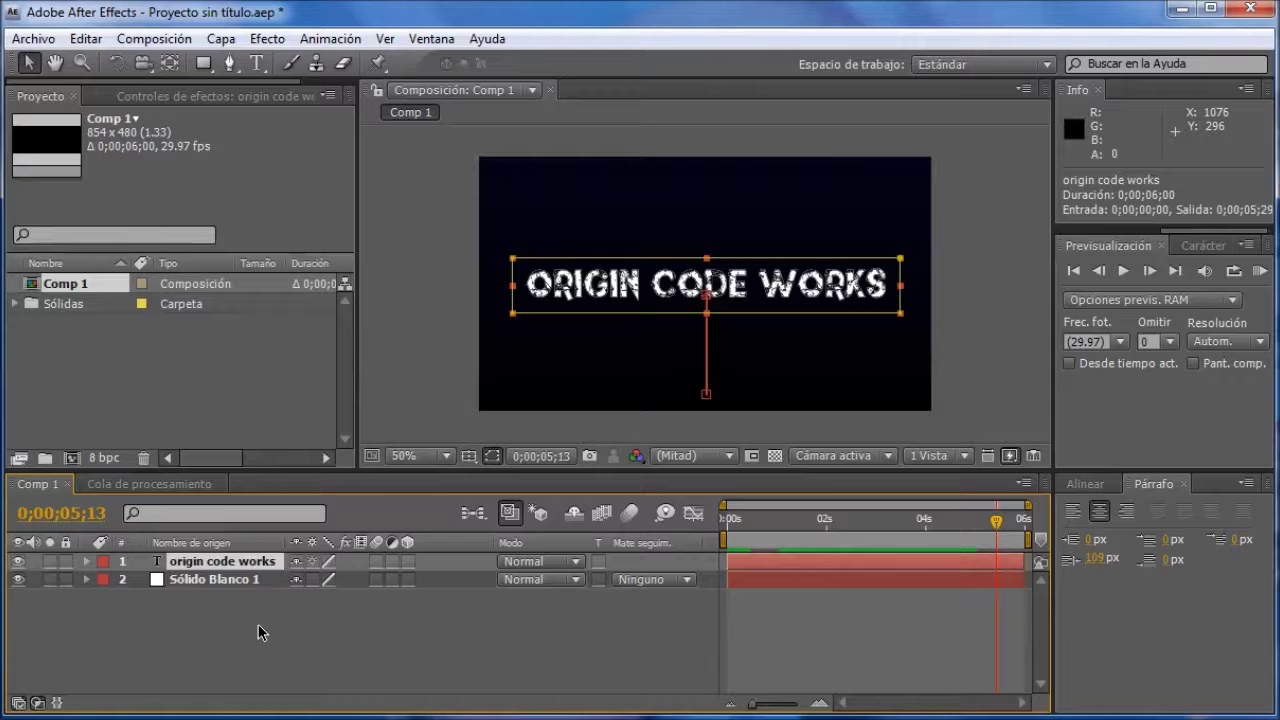
{"action": "key", "text": "t"}
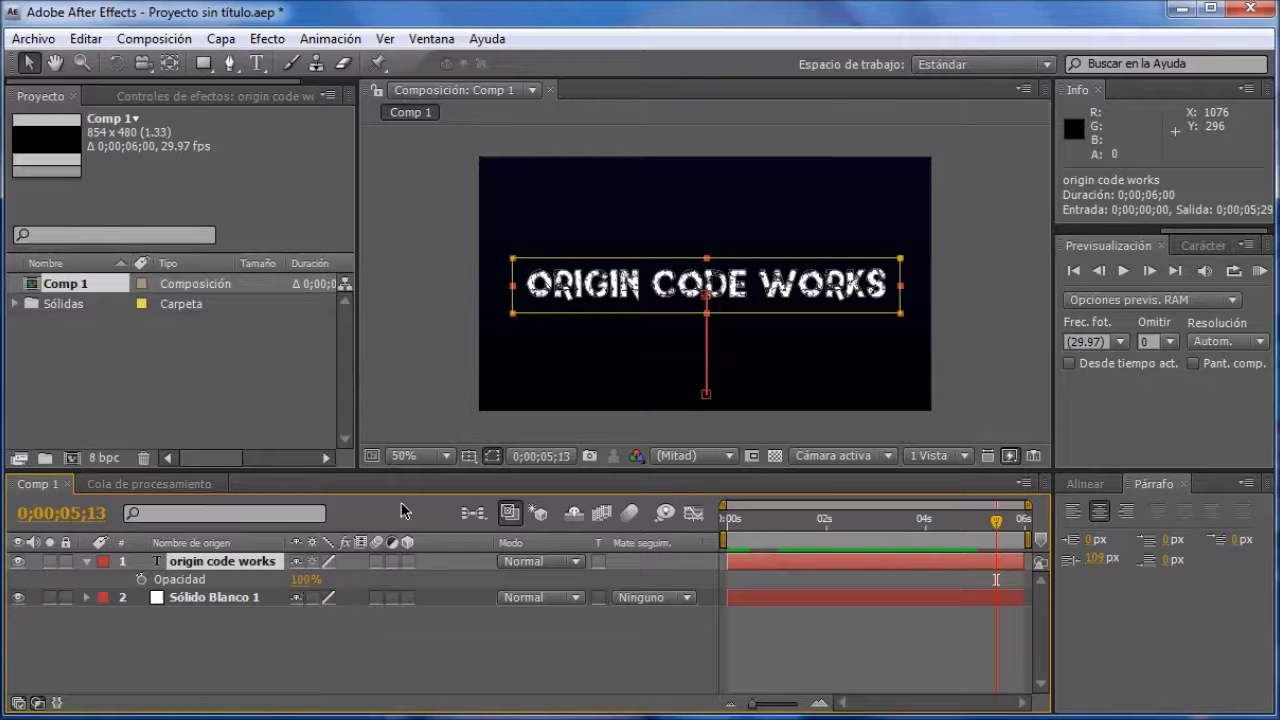
- Keyframe the title's Opacidad at 100% at 0;00;05;13 and 0% at the end, then preview it
{"action": "left_click", "coordinate": [141, 580]}
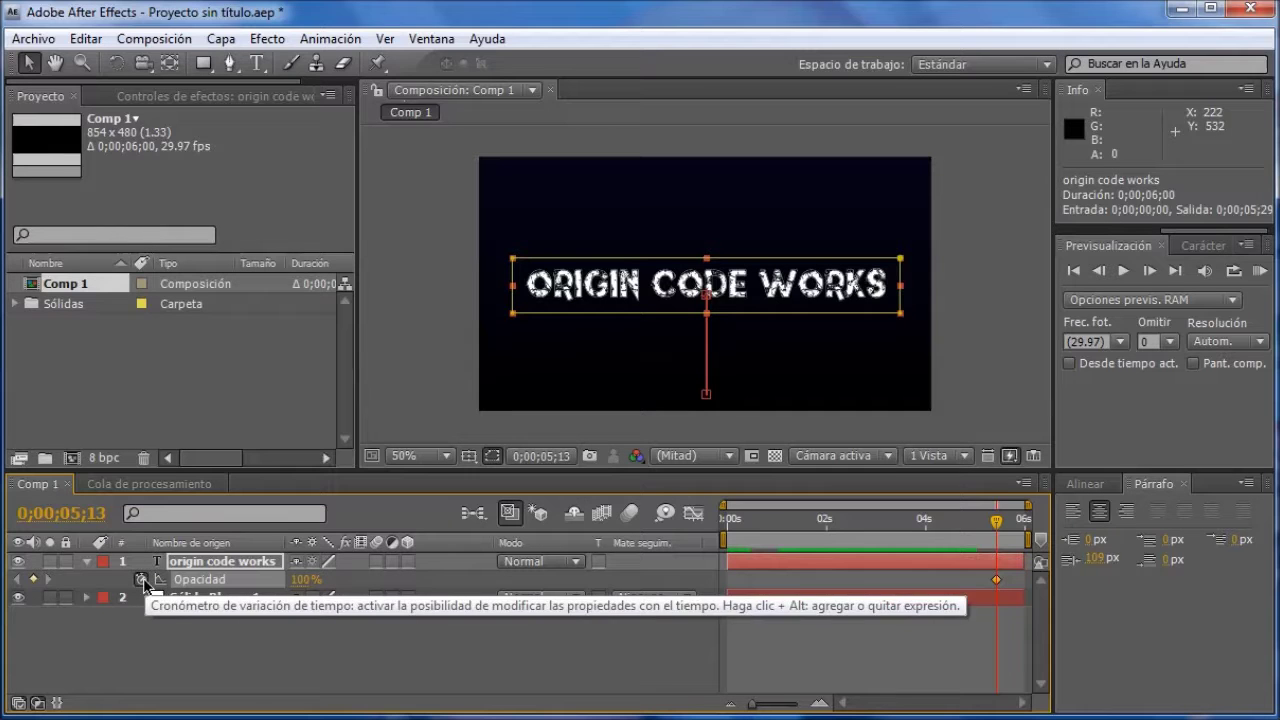
{"action": "mouse_move", "coordinate": [994, 591]}
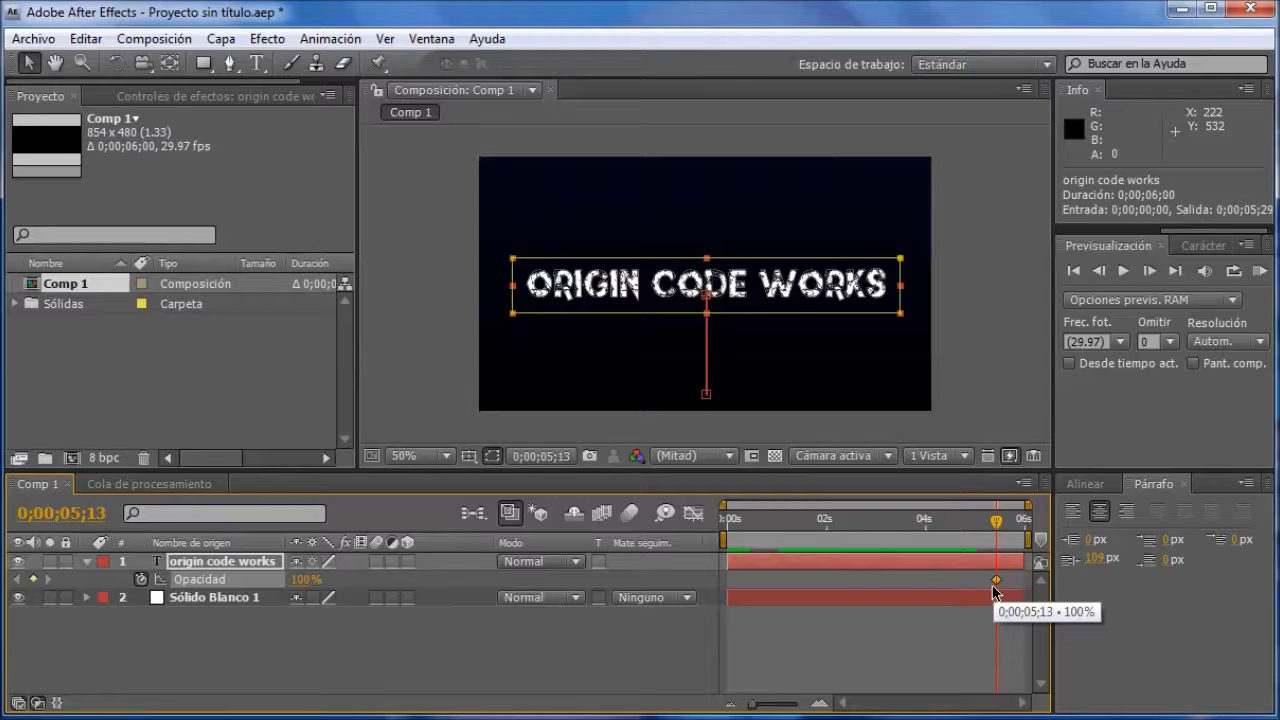
{"action": "left_click_drag", "start_coordinate": [998, 521], "coordinate": [1019, 523]}
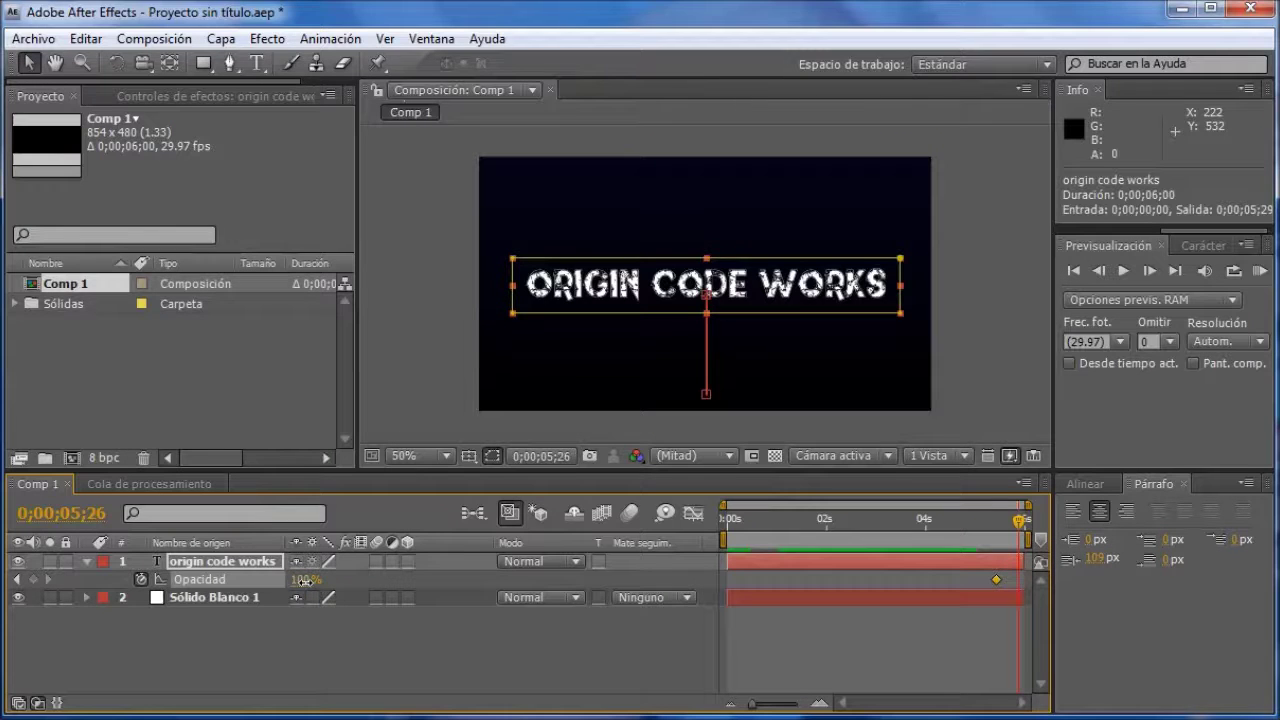
{"action": "left_click_drag", "start_coordinate": [305, 580], "coordinate": [15, 589]}
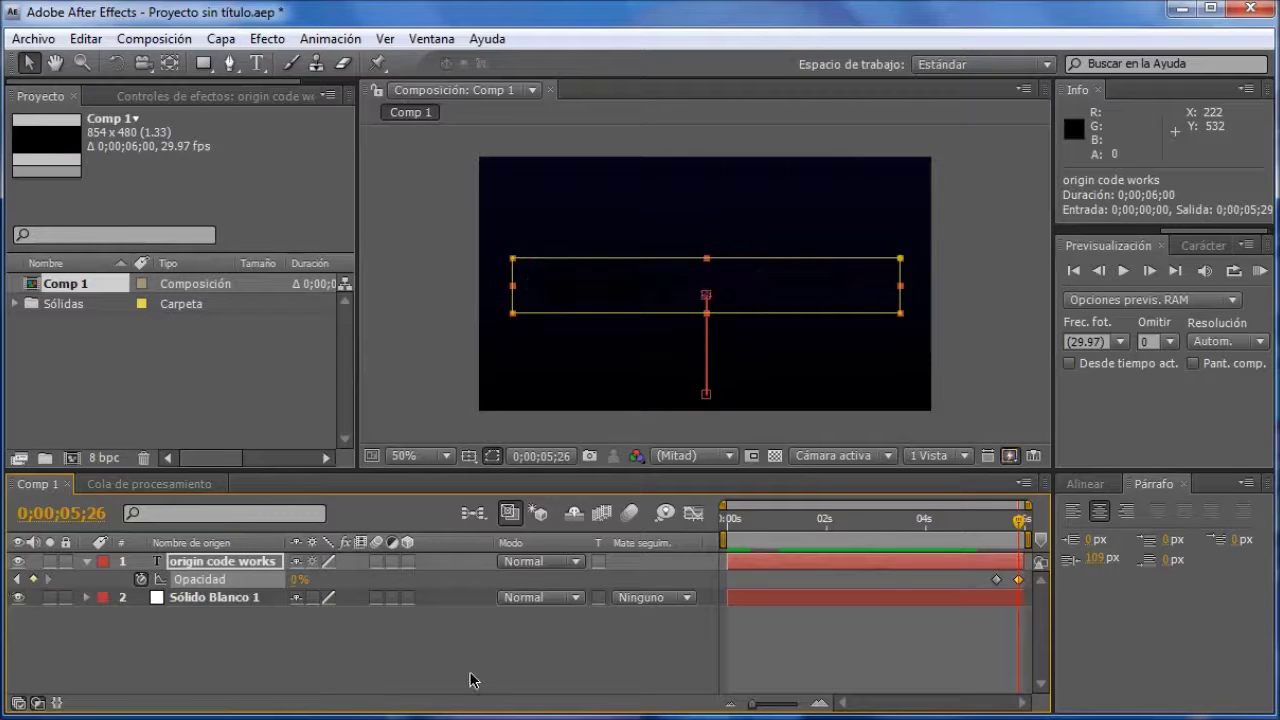
{"action": "left_click_drag", "start_coordinate": [1011, 521], "coordinate": [685, 522]}
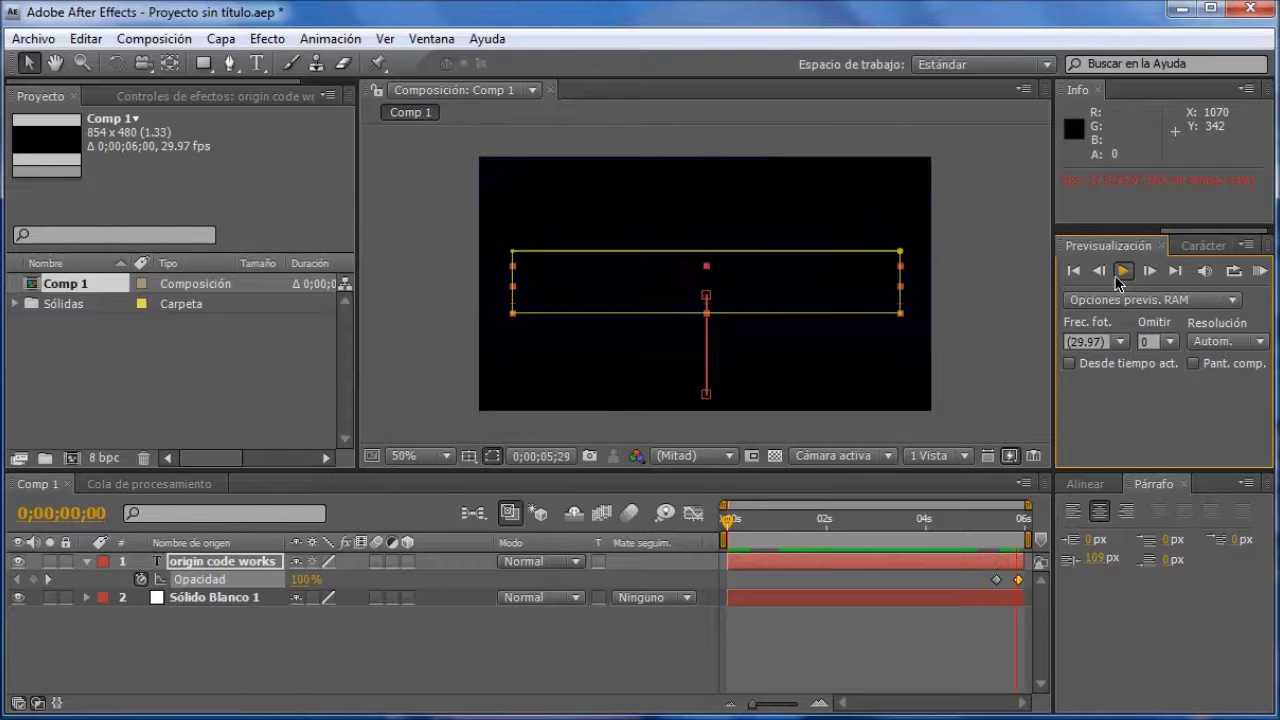
{"action": "left_click", "coordinate": [1123, 271]}
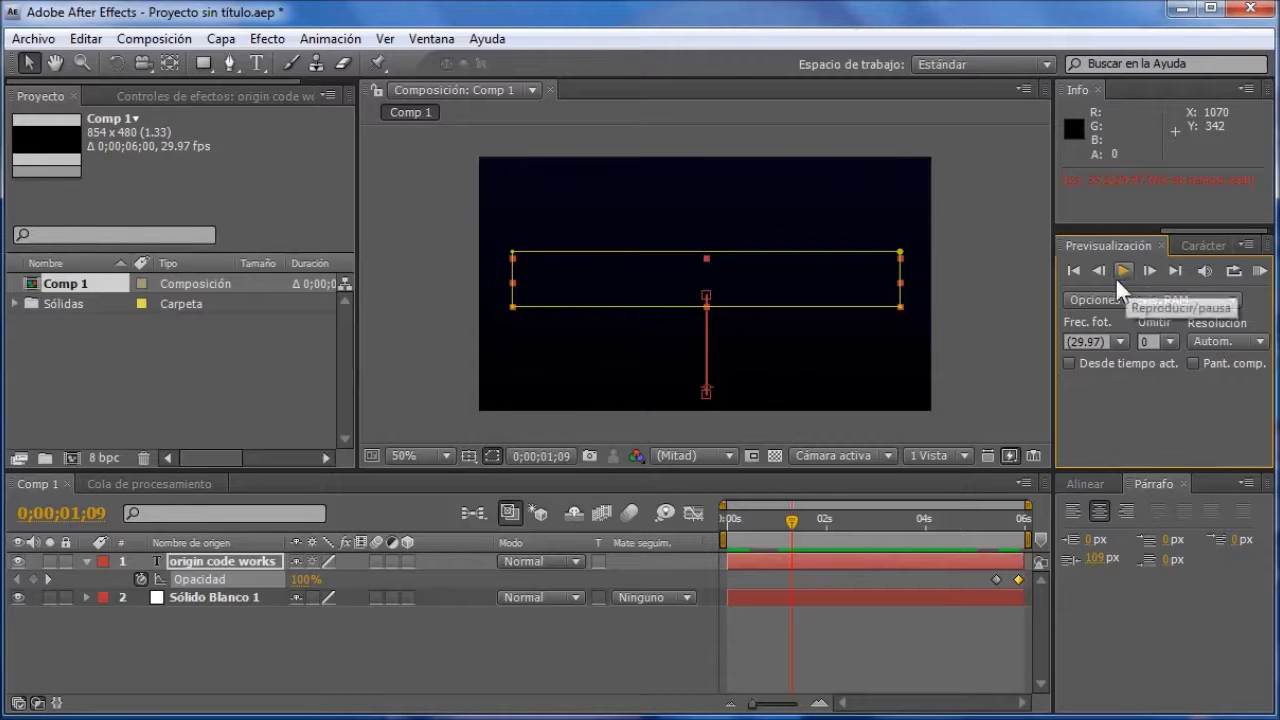
- Select Sólido Blanco 1 and show its Opacidad keyframes alongside the title's
{"action": "left_click", "coordinate": [213, 597]}
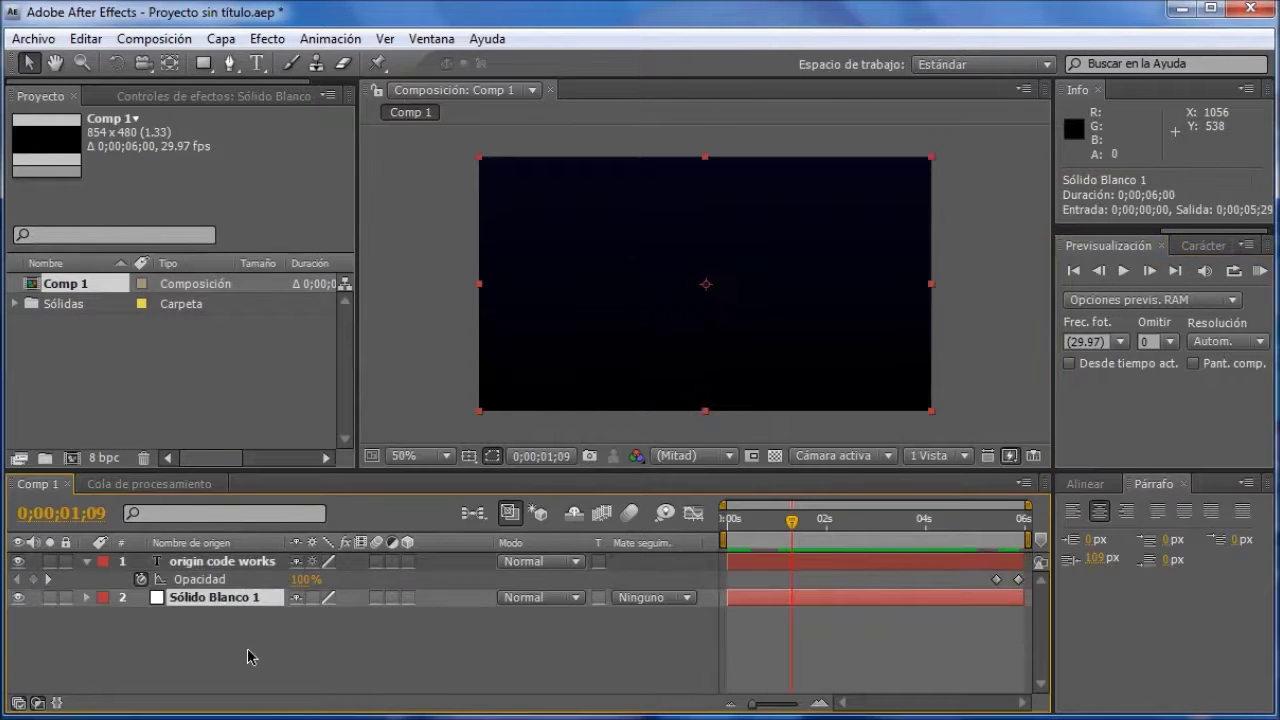
{"action": "key", "text": "t"}
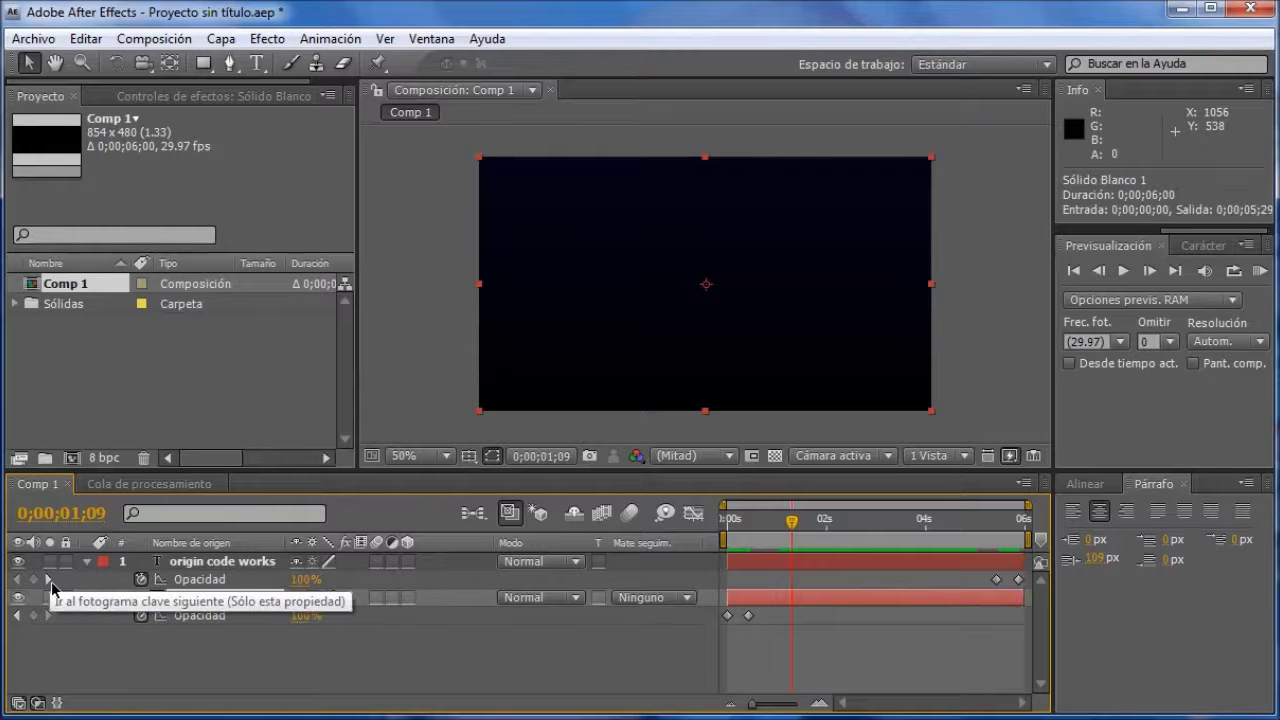
- Keyframe Sólido Blanco 1's opacity at 0;00;05;13 and set it to 0% at 0;00;05;26
{"action": "left_click", "coordinate": [50, 581]}
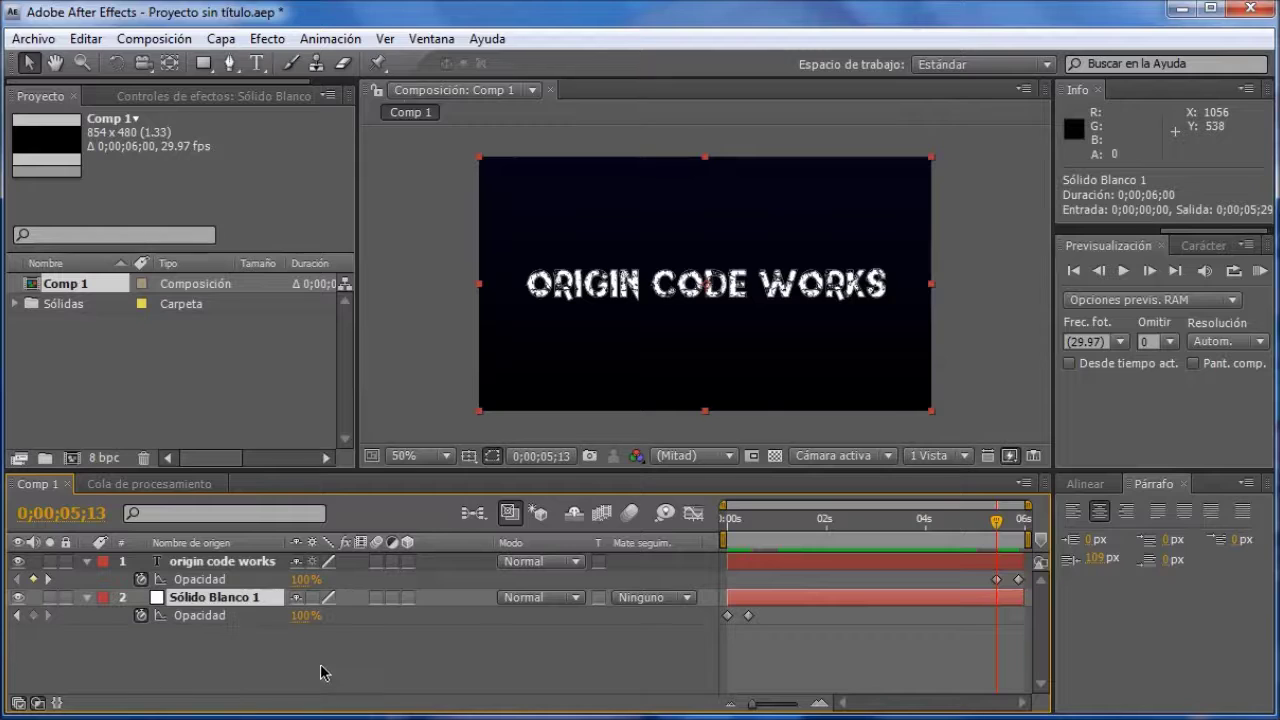
{"action": "left_click", "coordinate": [330, 615]}
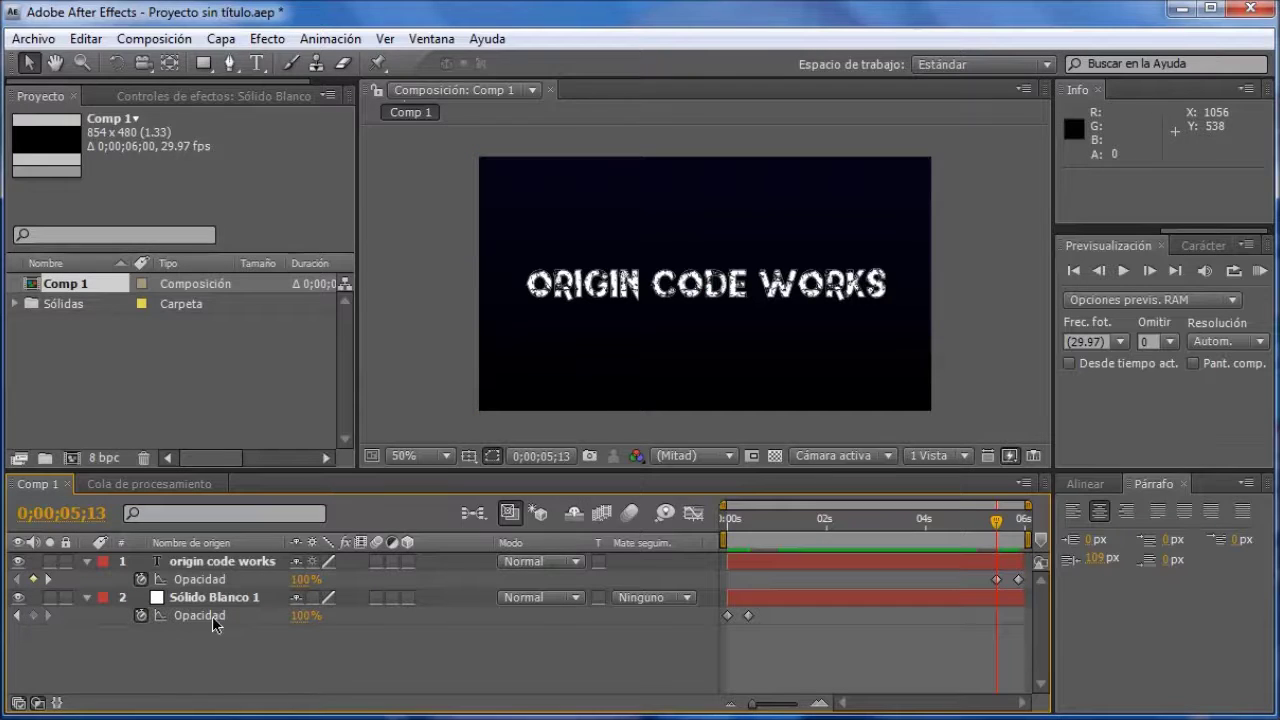
{"action": "left_click_drag", "start_coordinate": [293, 620], "coordinate": [686, 641]}
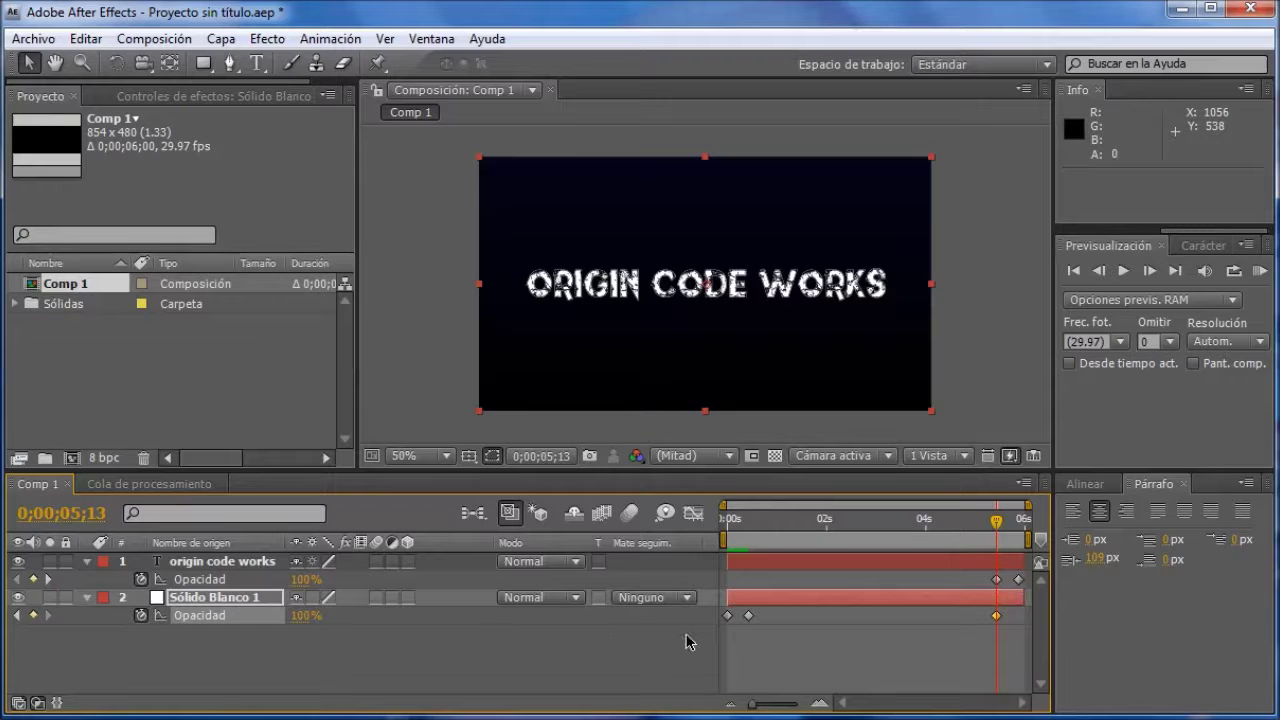
{"action": "key", "text": "ctrl+z"}
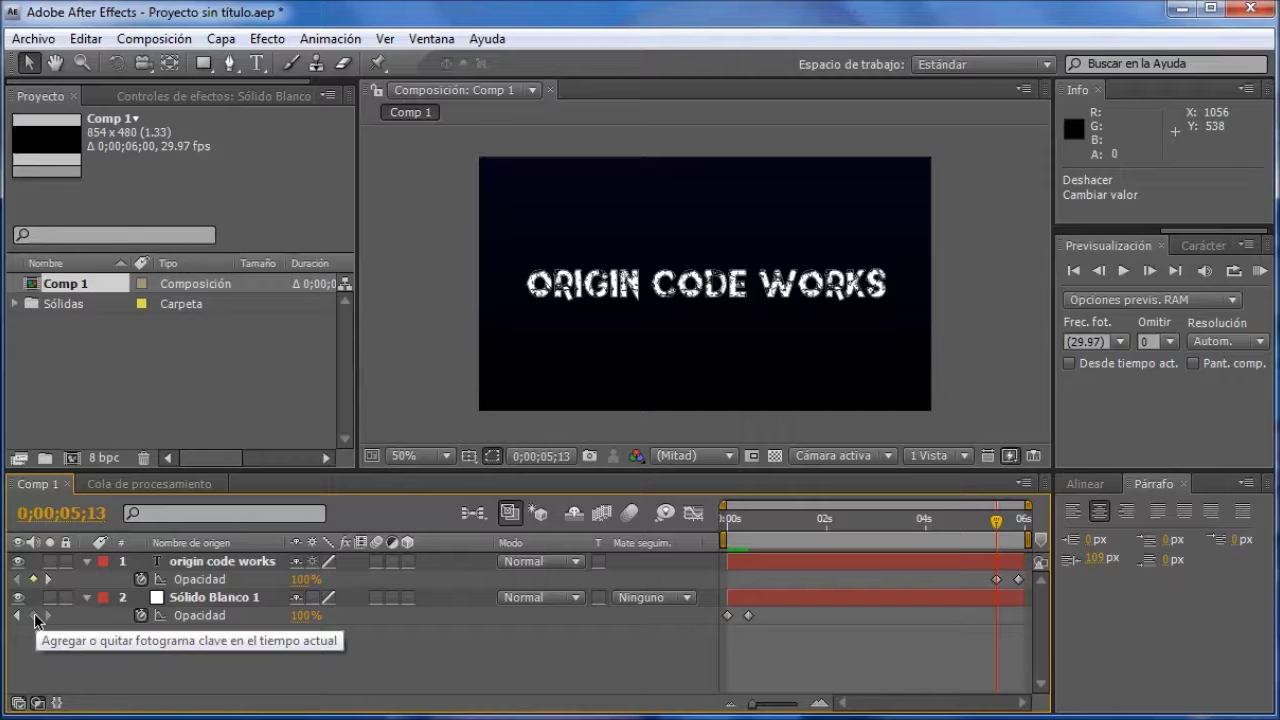
{"action": "left_click", "coordinate": [35, 616]}
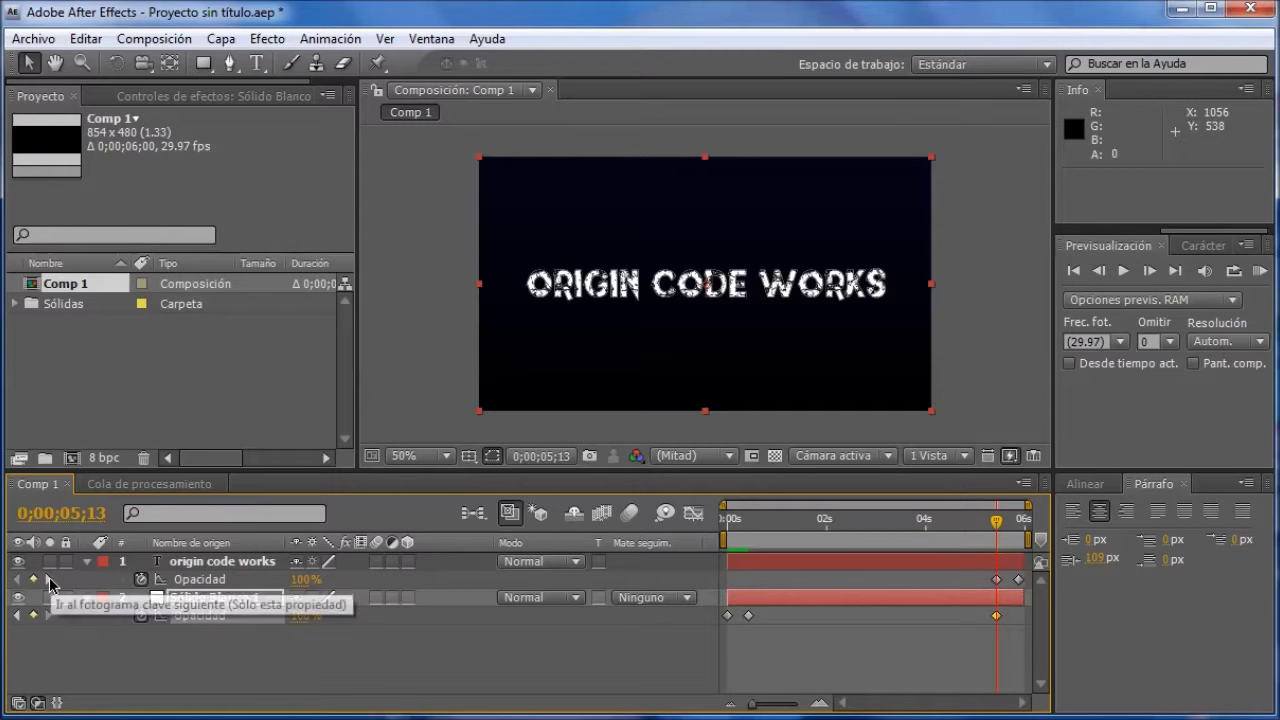
{"action": "left_click", "coordinate": [50, 580]}
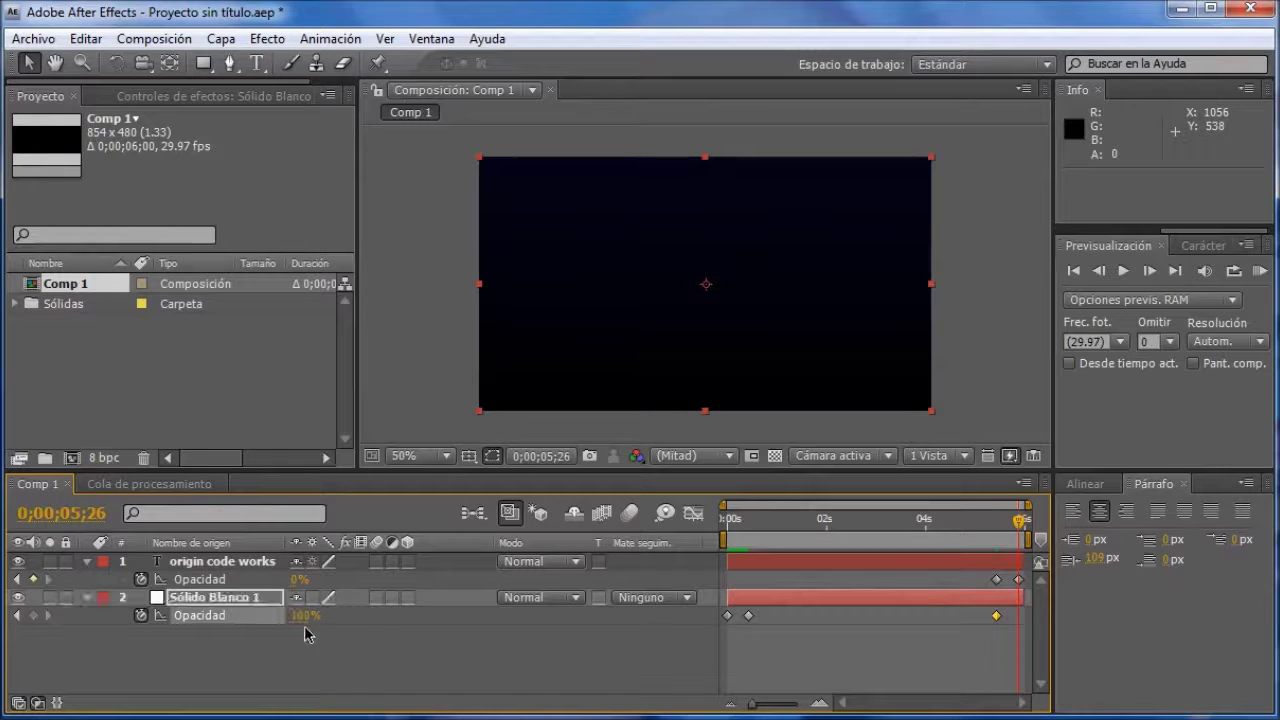
{"action": "left_click_drag", "start_coordinate": [302, 628], "coordinate": [165, 617]}
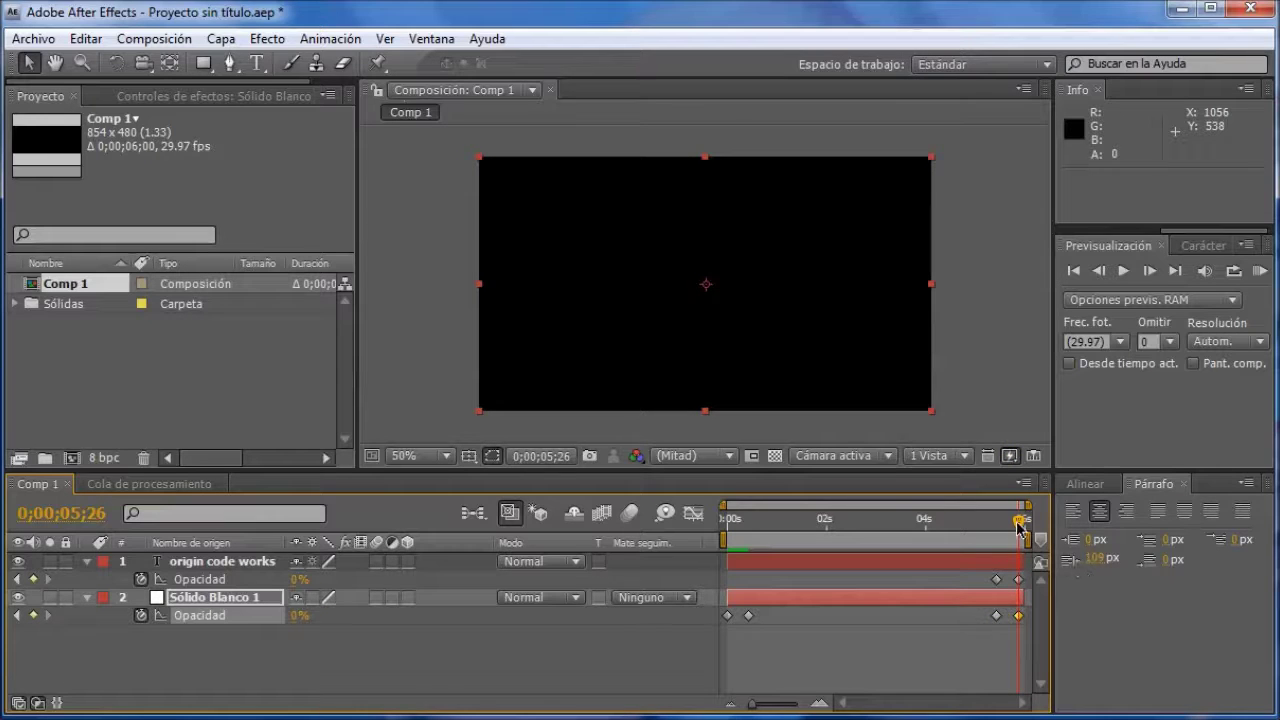
- Preview the full animation from the first frame, then fold away both layers' opacity properties
{"action": "left_click_drag", "start_coordinate": [1018, 521], "coordinate": [690, 528]}
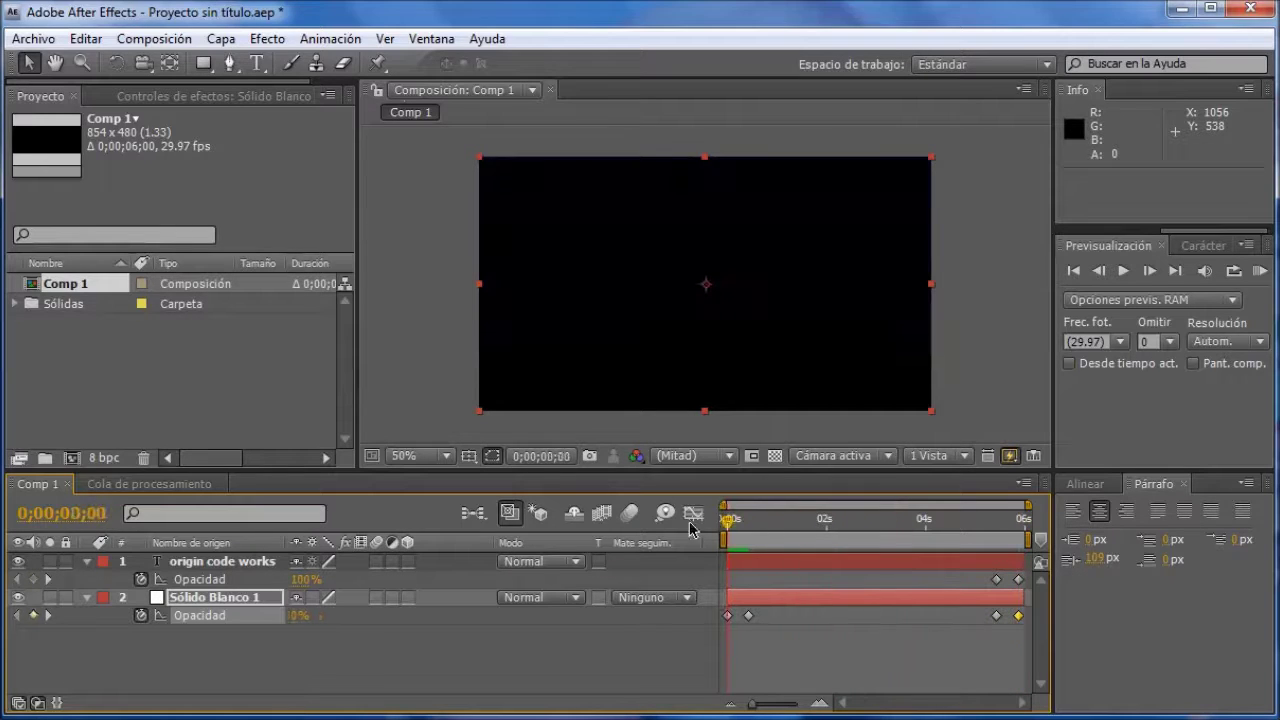
{"action": "left_click", "coordinate": [1127, 274]}
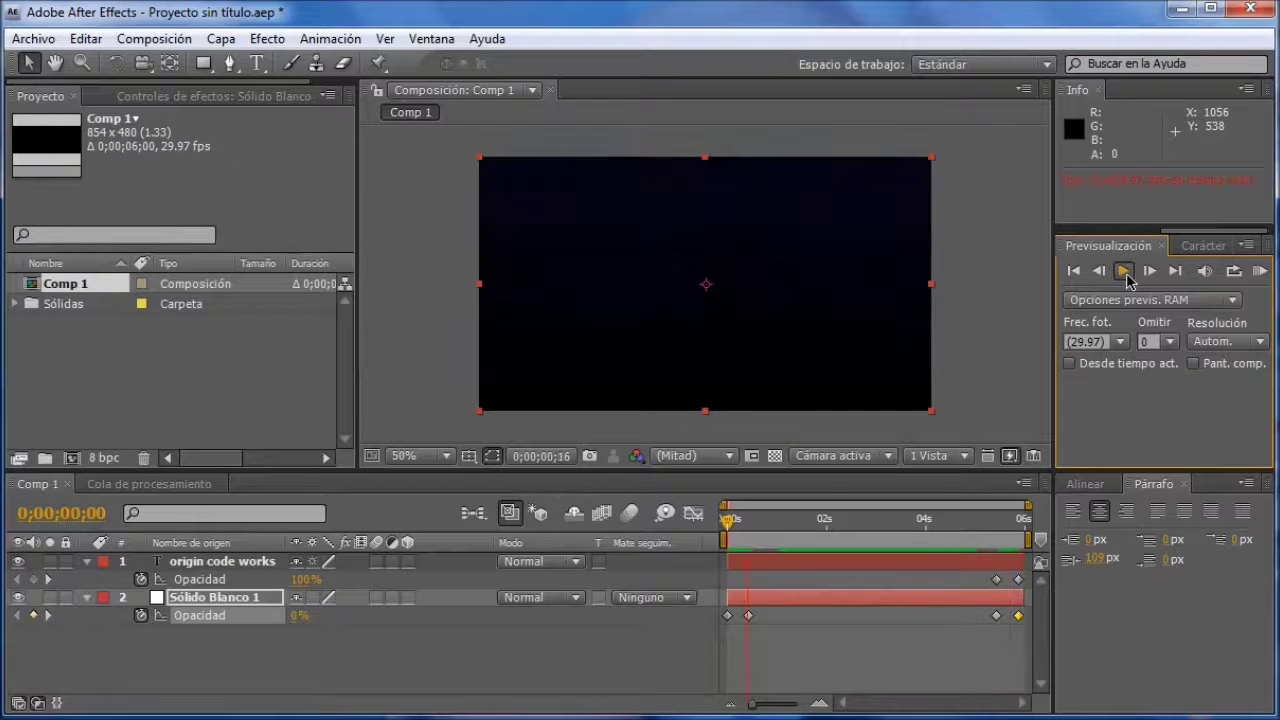
{"action": "left_click", "coordinate": [1109, 273]}
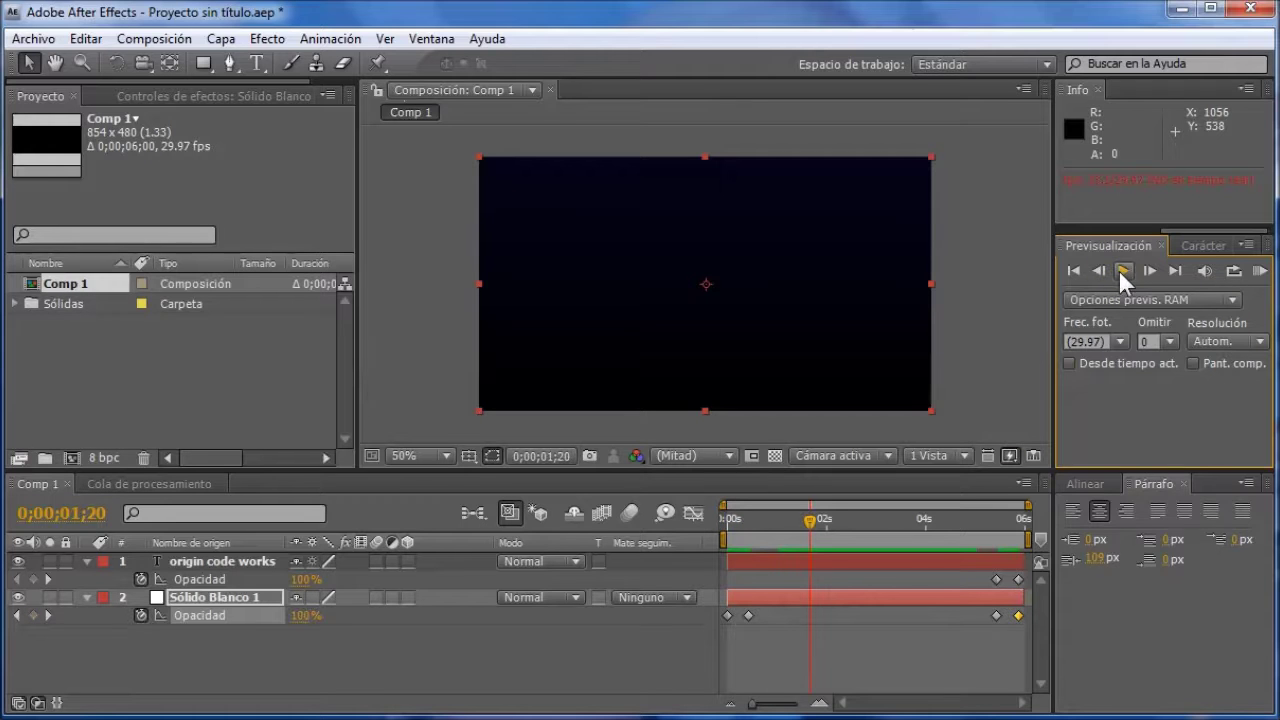
{"action": "left_click", "coordinate": [808, 526]}
{"action": "left_click_drag", "start_coordinate": [808, 526], "coordinate": [750, 526]}
{"action": "left_click", "coordinate": [191, 566]}
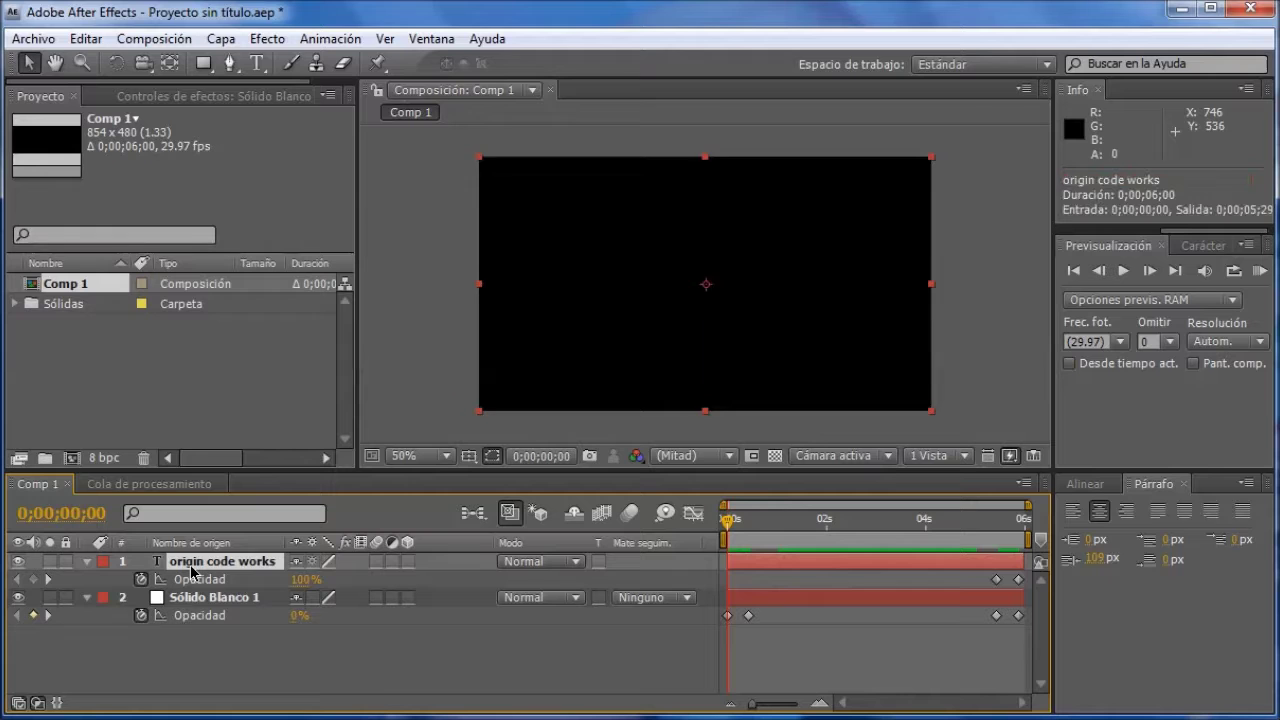
{"action": "key", "text": "t"}
{"action": "left_click", "coordinate": [212, 580]}
- Hide the solid's opacity, deselect all layers, and save the project as AE17
{"action": "key", "text": "t"}
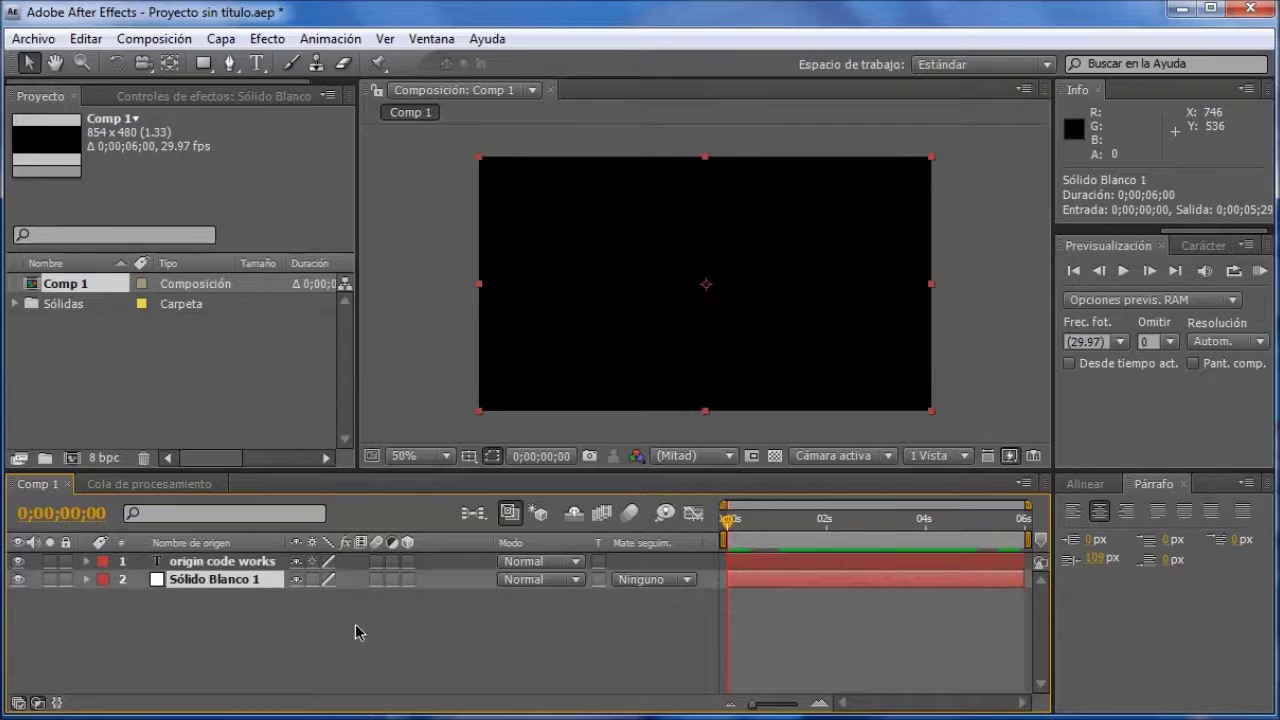
{"action": "left_click", "coordinate": [528, 655]}
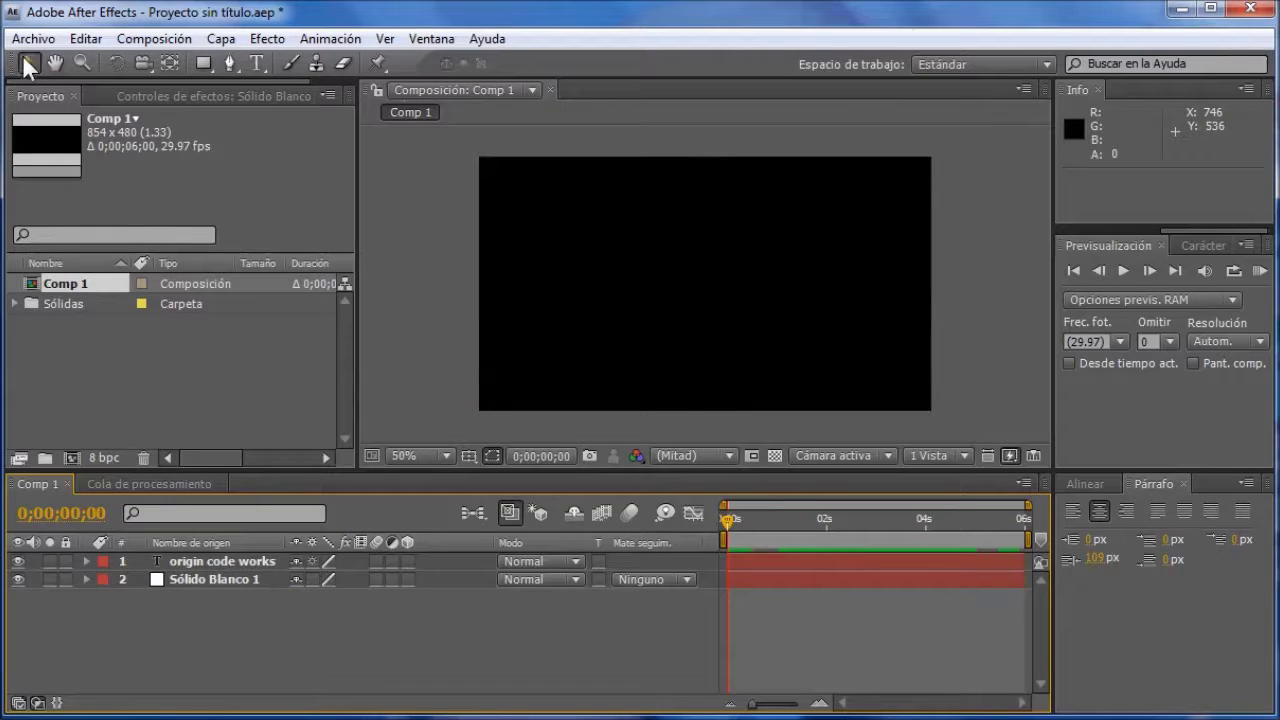
{"action": "left_click", "coordinate": [35, 39]}
{"action": "left_click", "coordinate": [70, 231]}
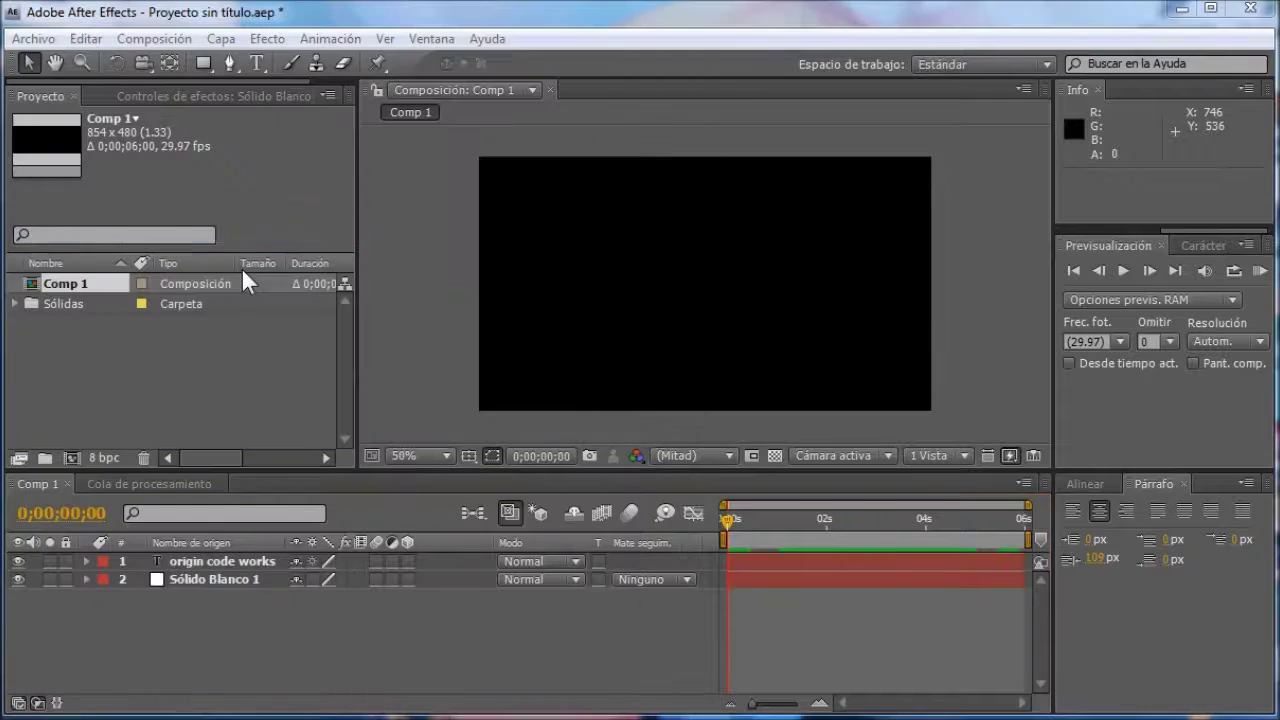
{"action": "type", "text": "AE17"}
{"action": "key", "text": "Return"}
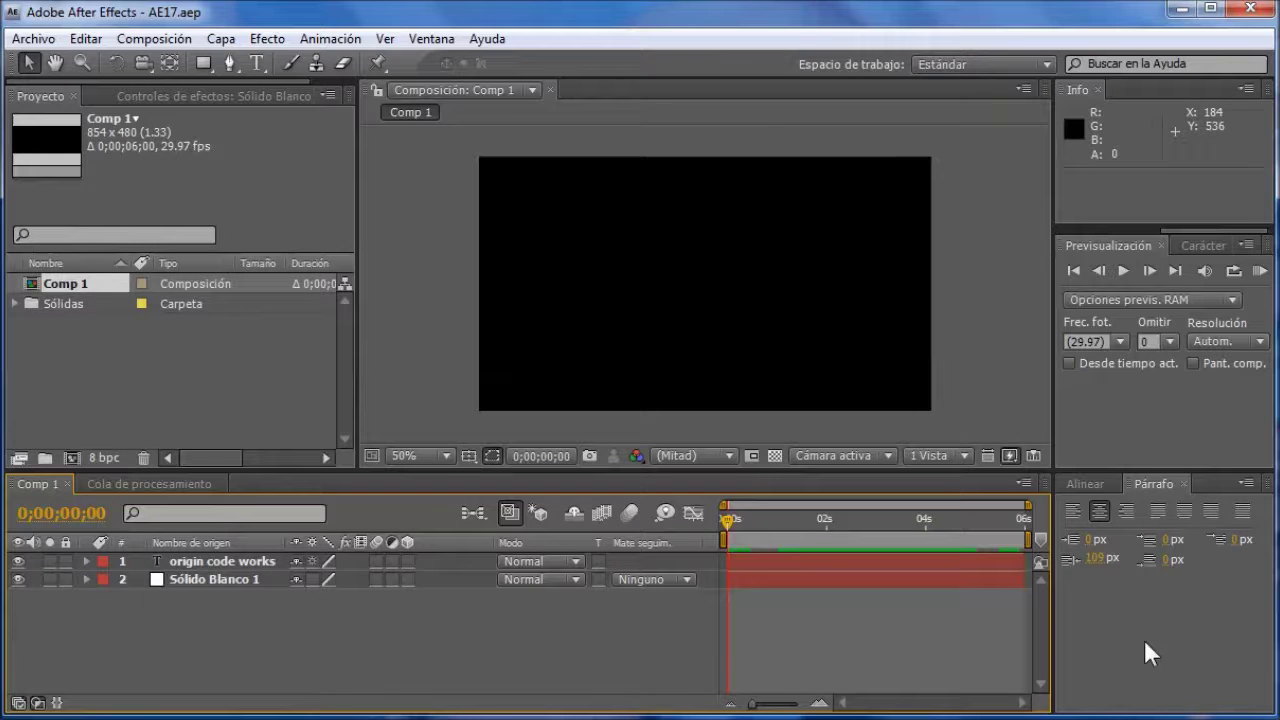
{"action": "left_click", "coordinate": [176, 44]}
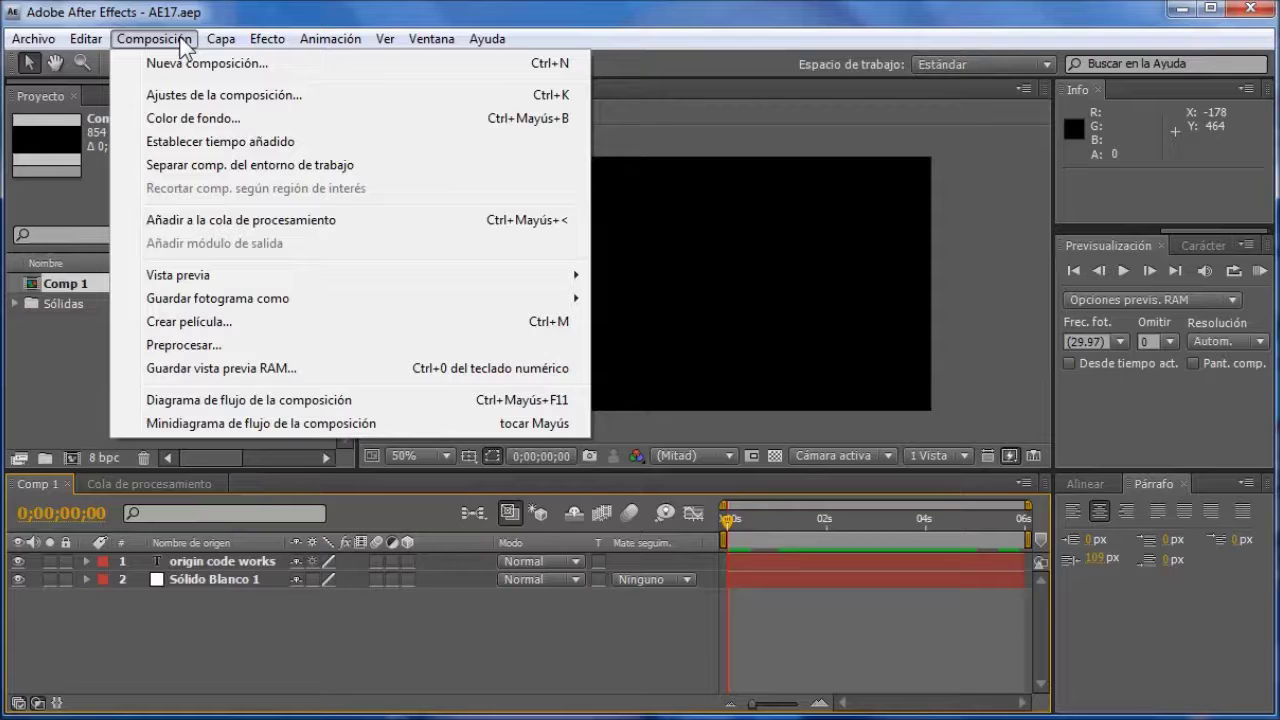
- Add Comp 1 to the Cola de procesamiento and render it to Comp 1.avi
{"action": "left_click", "coordinate": [186, 321]}
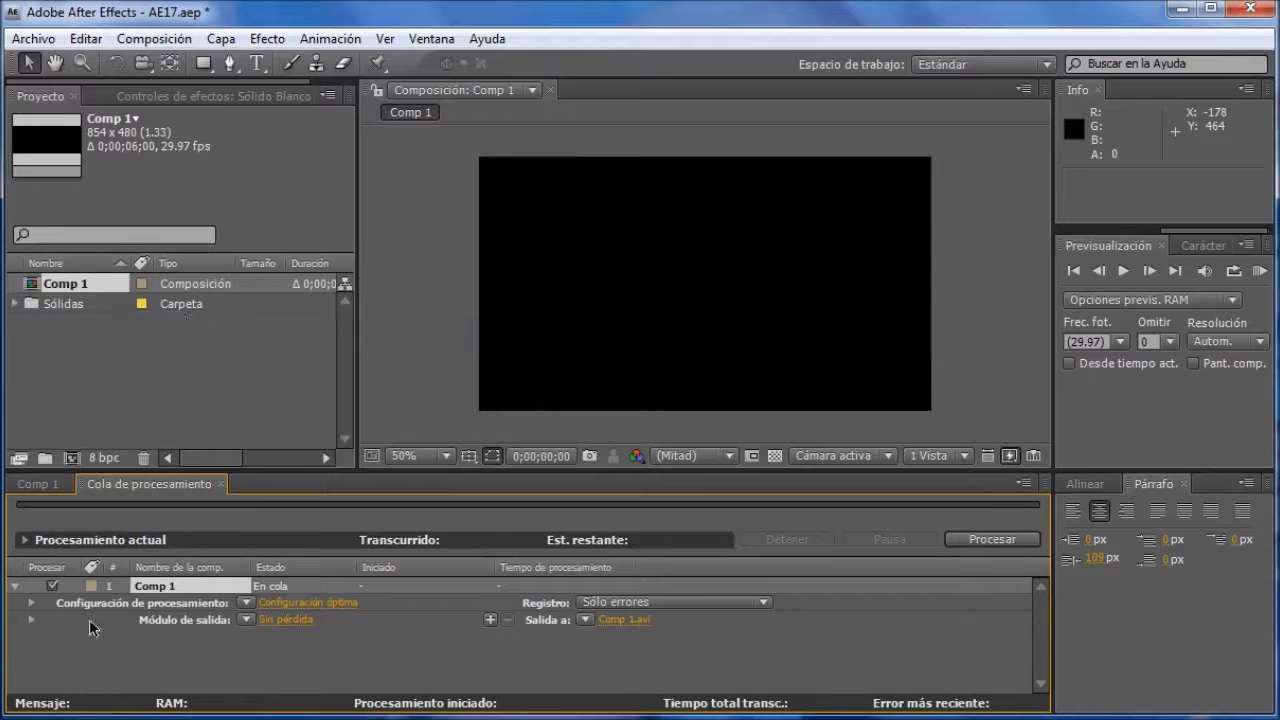
{"action": "left_click", "coordinate": [984, 540]}
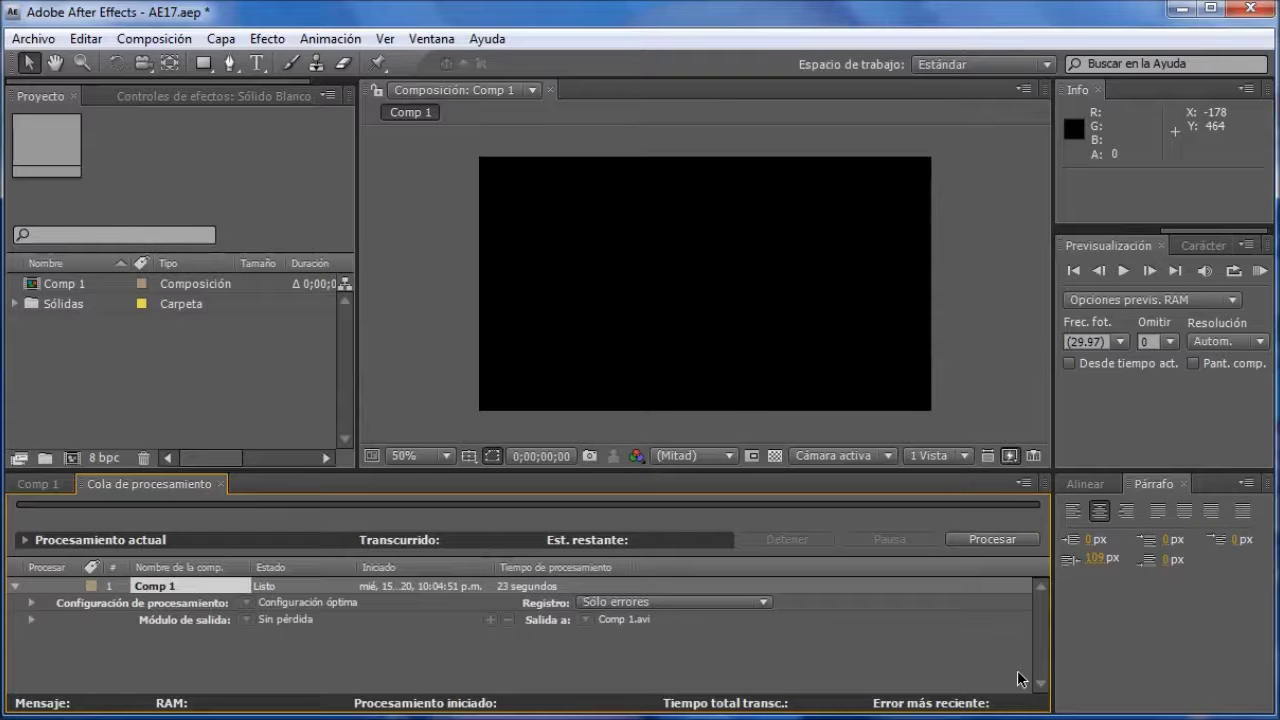
{"action": "left_click", "coordinate": [33, 38]}
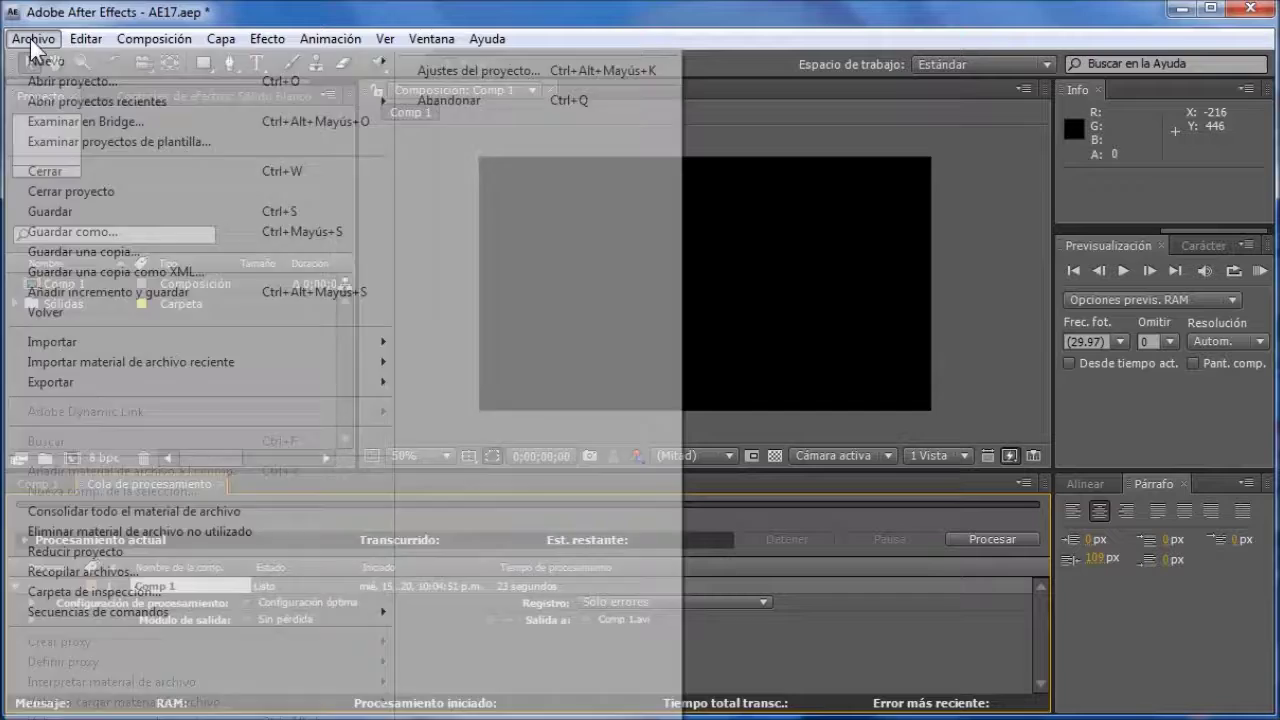
- Save AE17, minimize After Effects, arrange the Comp 1 and AE17 desktop icons, and open Comp 1.avi
{"action": "left_click", "coordinate": [80, 210]}
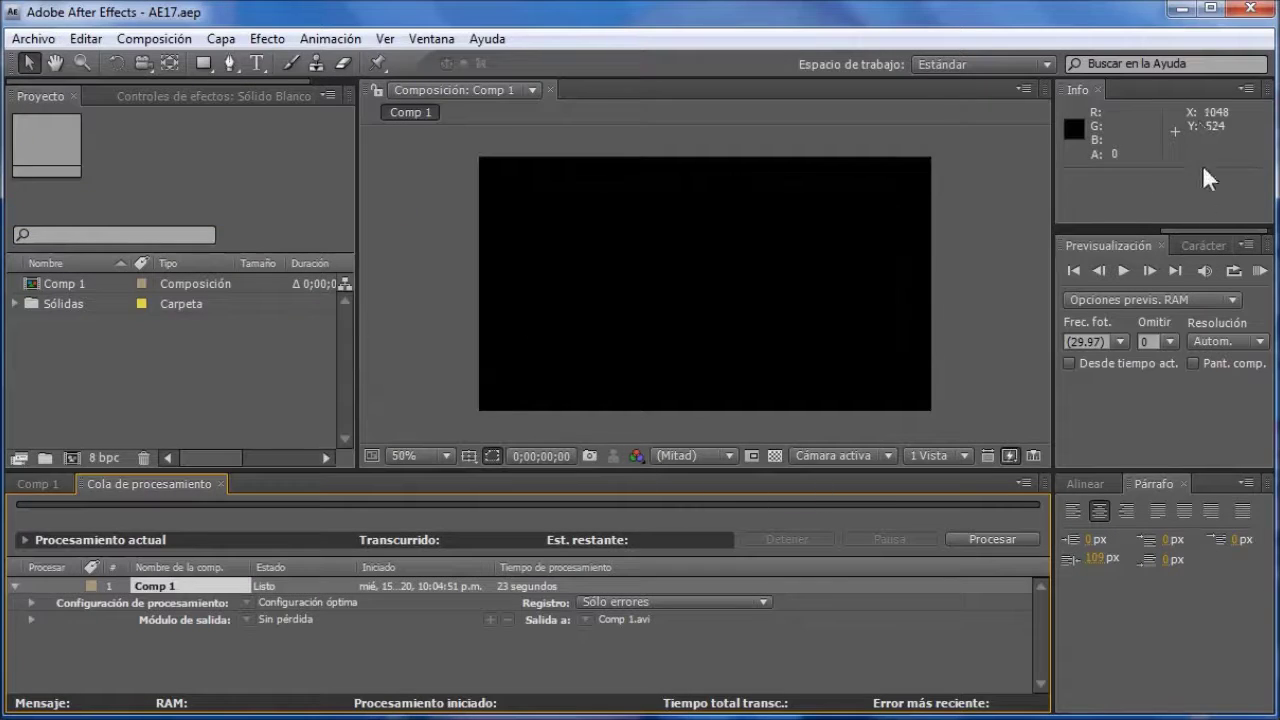
{"action": "left_click", "coordinate": [1183, 7]}
{"action": "mouse_move", "coordinate": [50, 117]}
{"action": "left_mouse_down"}
{"action": "mouse_move", "coordinate": [651, 274]}
{"action": "mouse_move", "coordinate": [662, 332]}
{"action": "left_mouse_up"}
{"action": "left_click_drag", "start_coordinate": [45, 15], "coordinate": [566, 342]}
{"action": "double_click", "coordinate": [660, 340]}
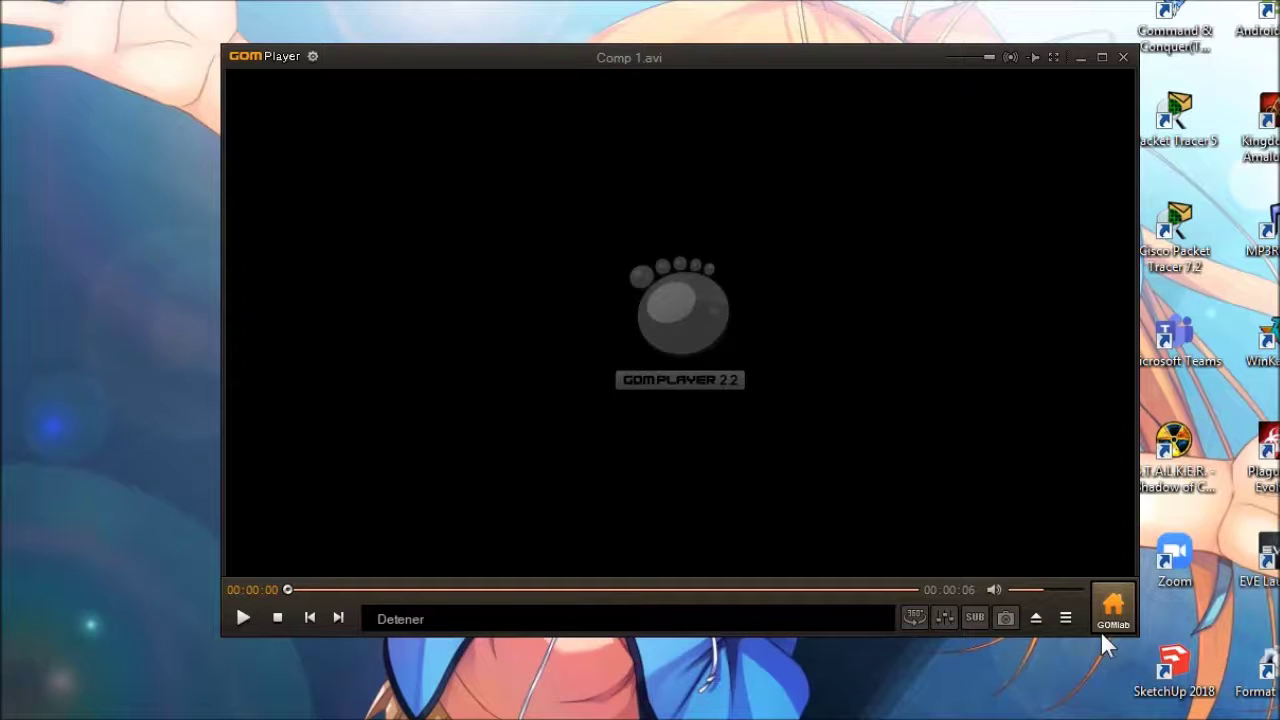
- Play Comp 1.avi in GOM Player, then close the player
{"action": "left_click", "coordinate": [243, 618]}
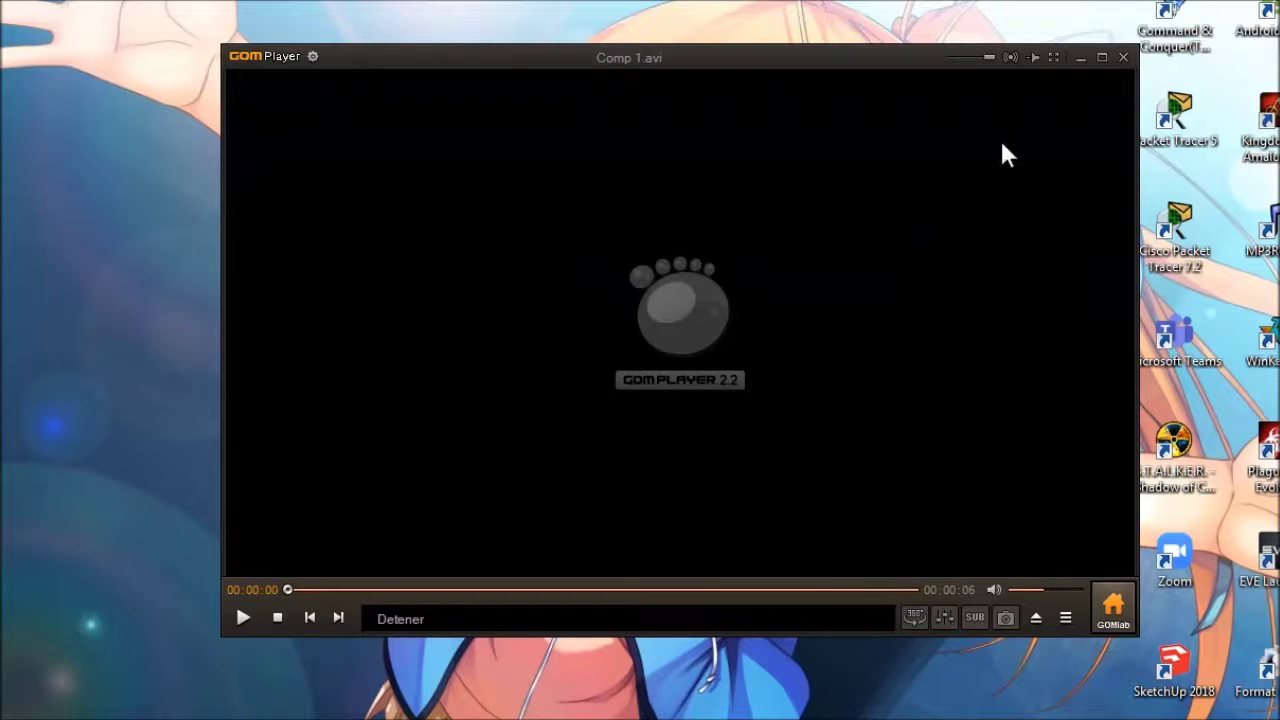
{"action": "left_click", "coordinate": [1123, 57]}
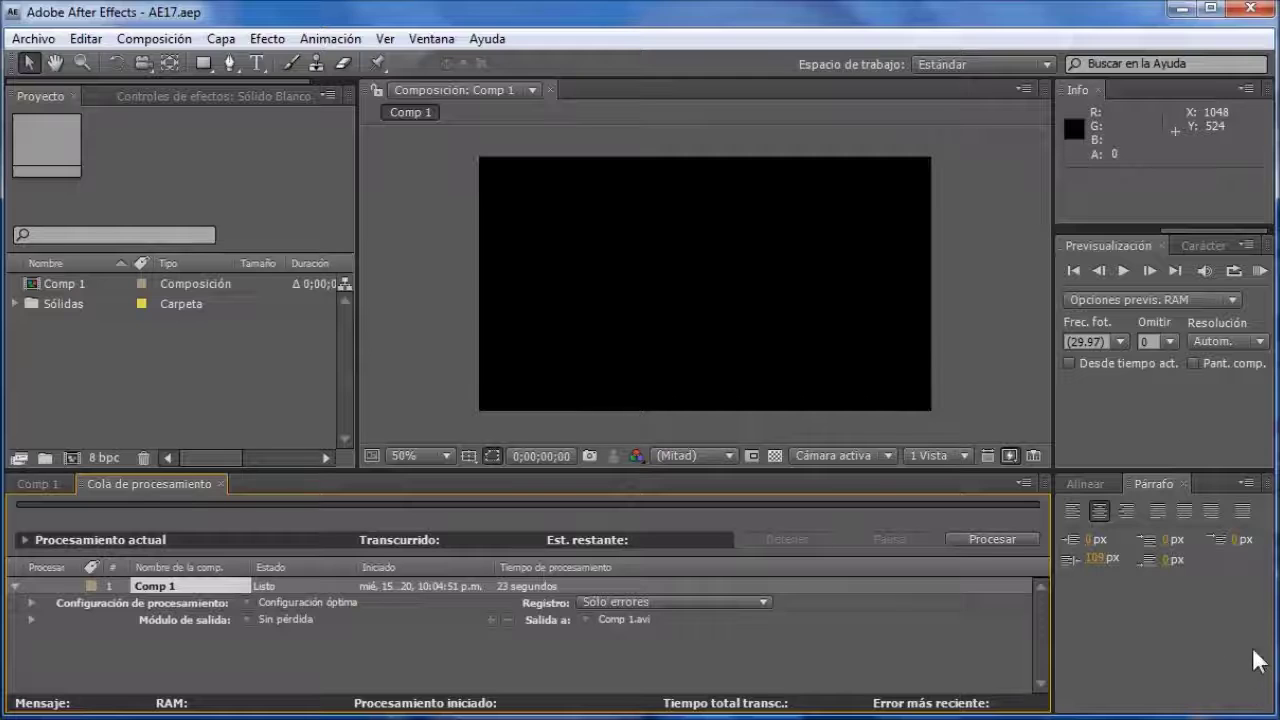
- Bring After Effects back on screen from the taskbar
{"action": "left_click", "coordinate": [1258, 692]}
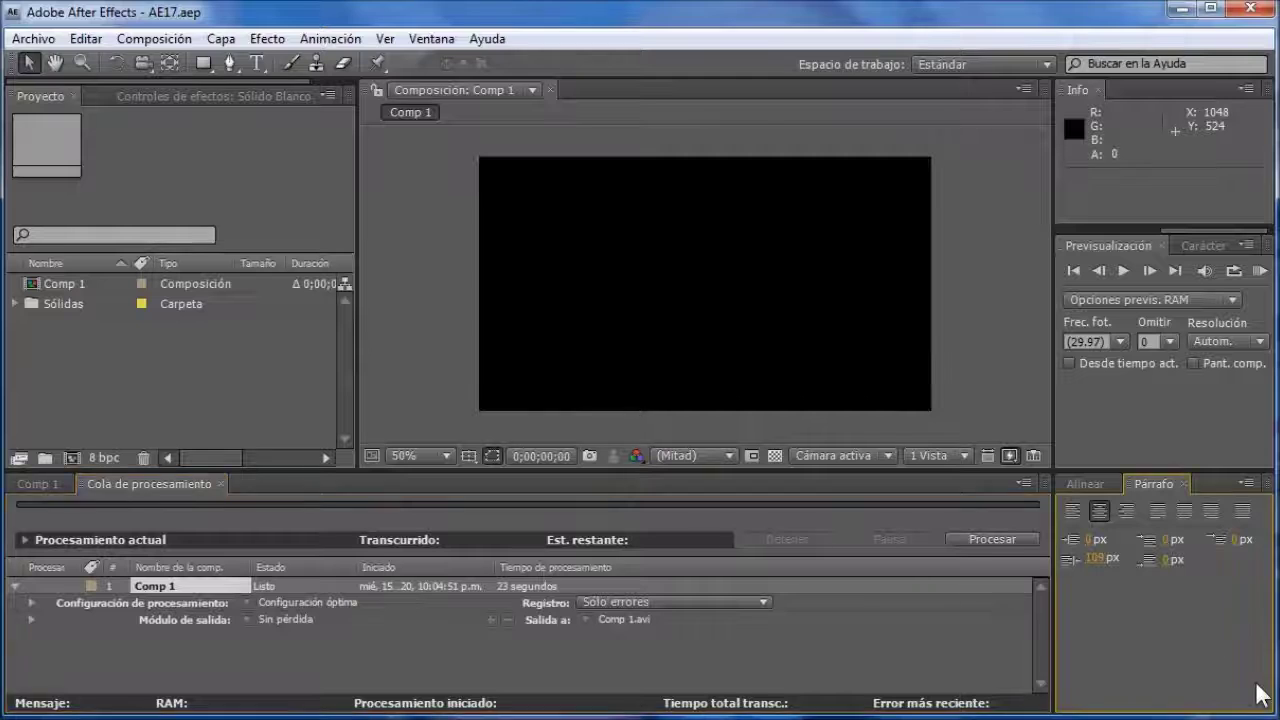